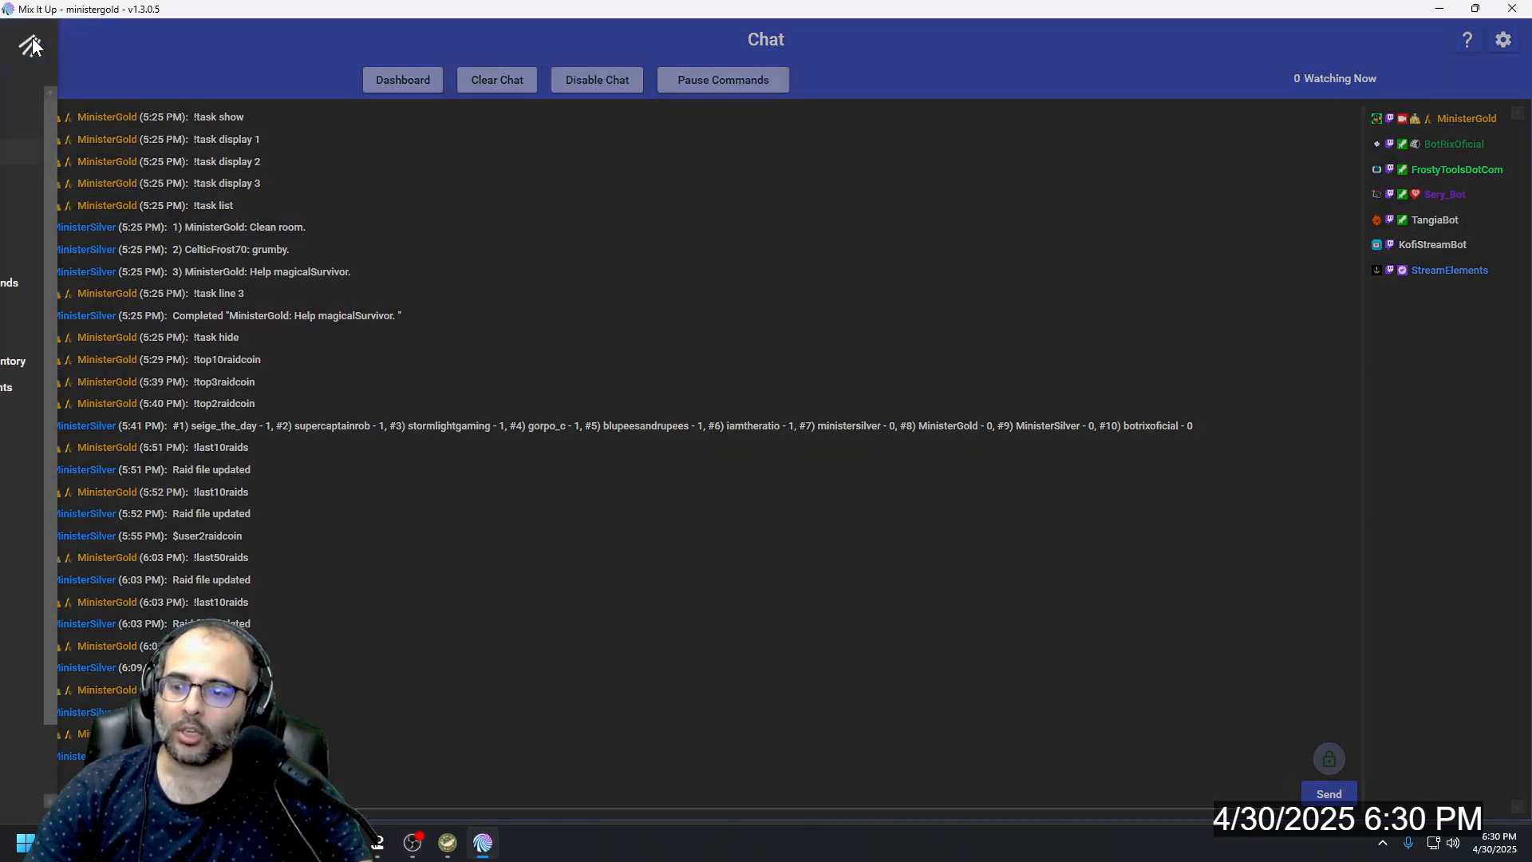
# Step: Open the About page to check the installed application version
pyautogui.click(29, 39)
pyautogui.click(37, 780)
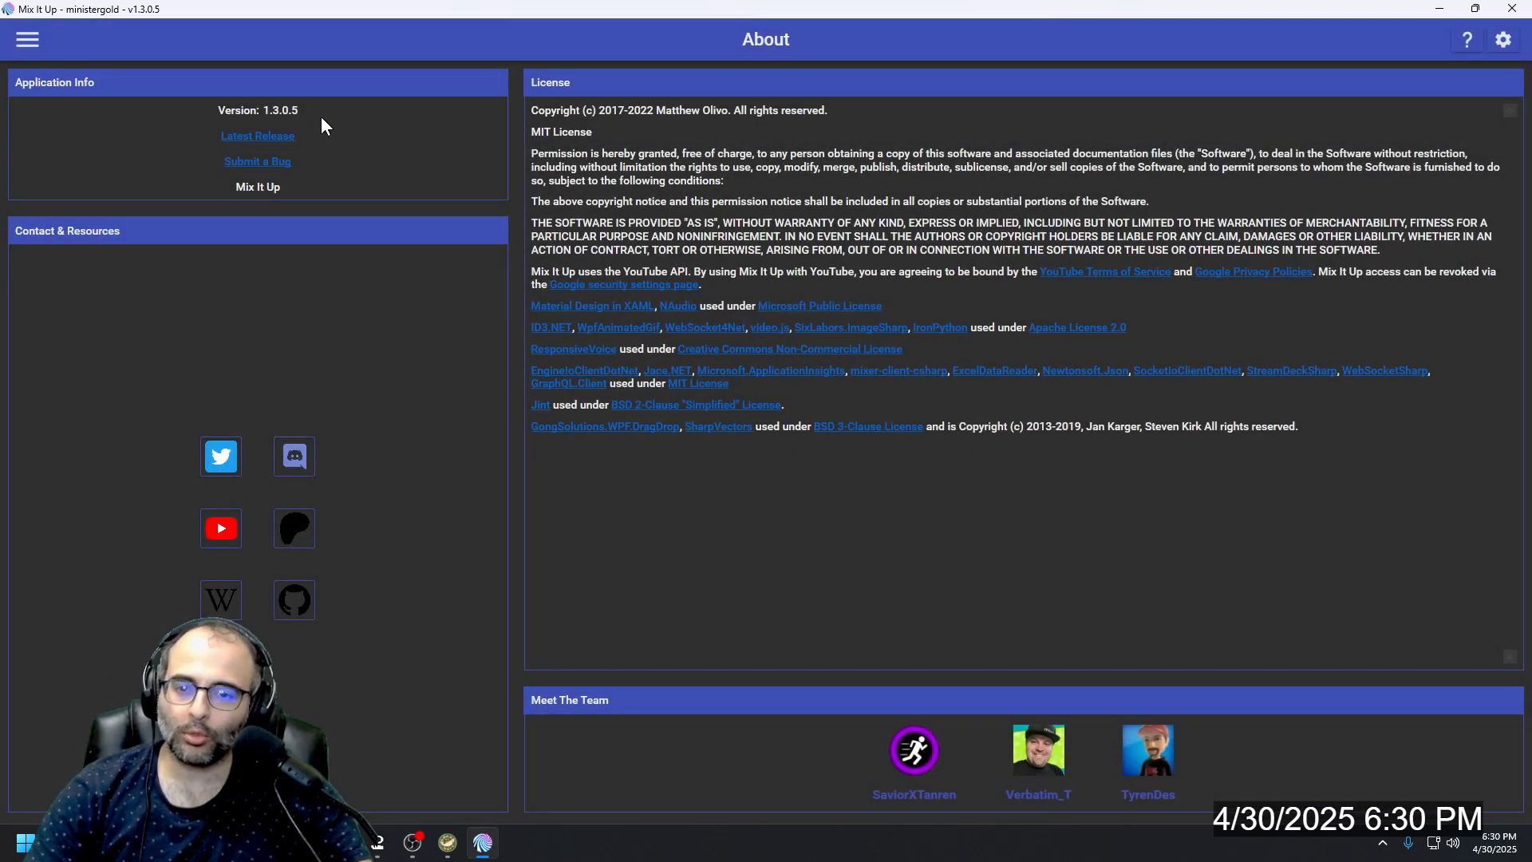
# Step: Look at the Commands page and go on to the Currency/Rank/Inventory page
pyautogui.click(27, 40)
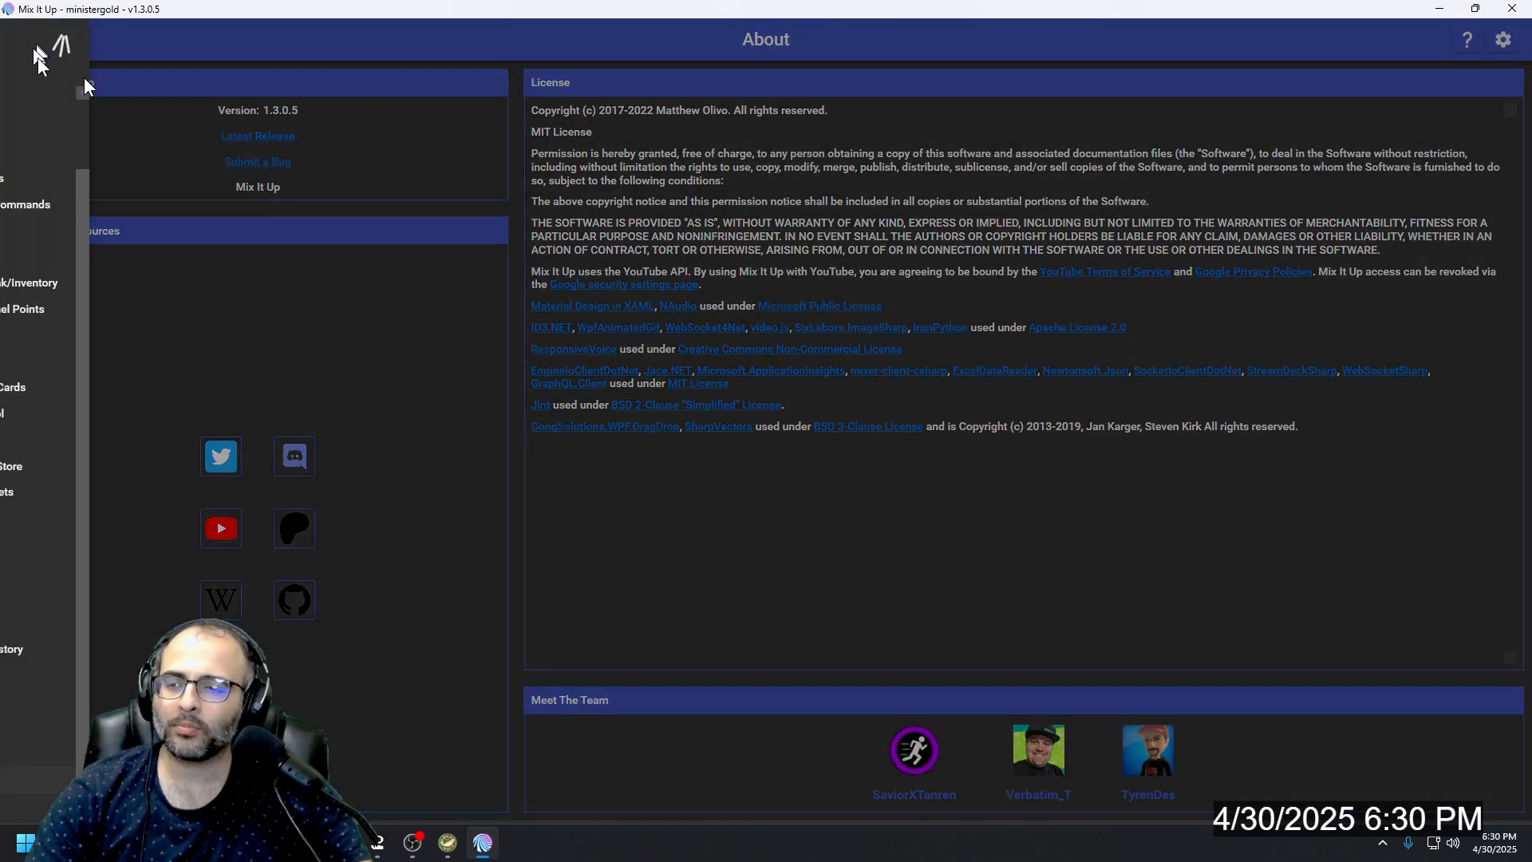
pyautogui.scroll(2, 71, 263)
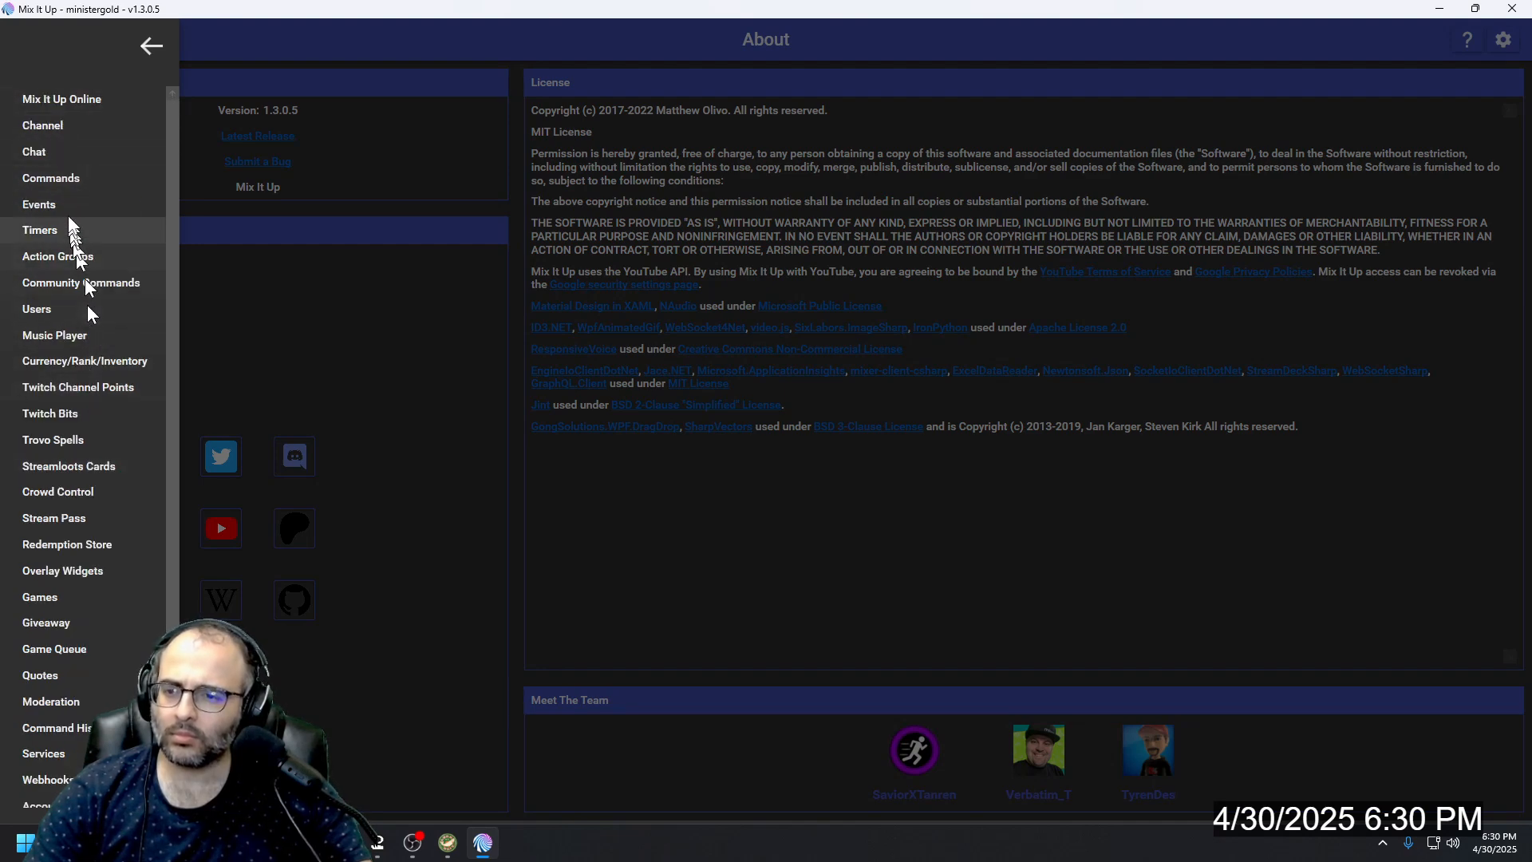
pyautogui.click(68, 182)
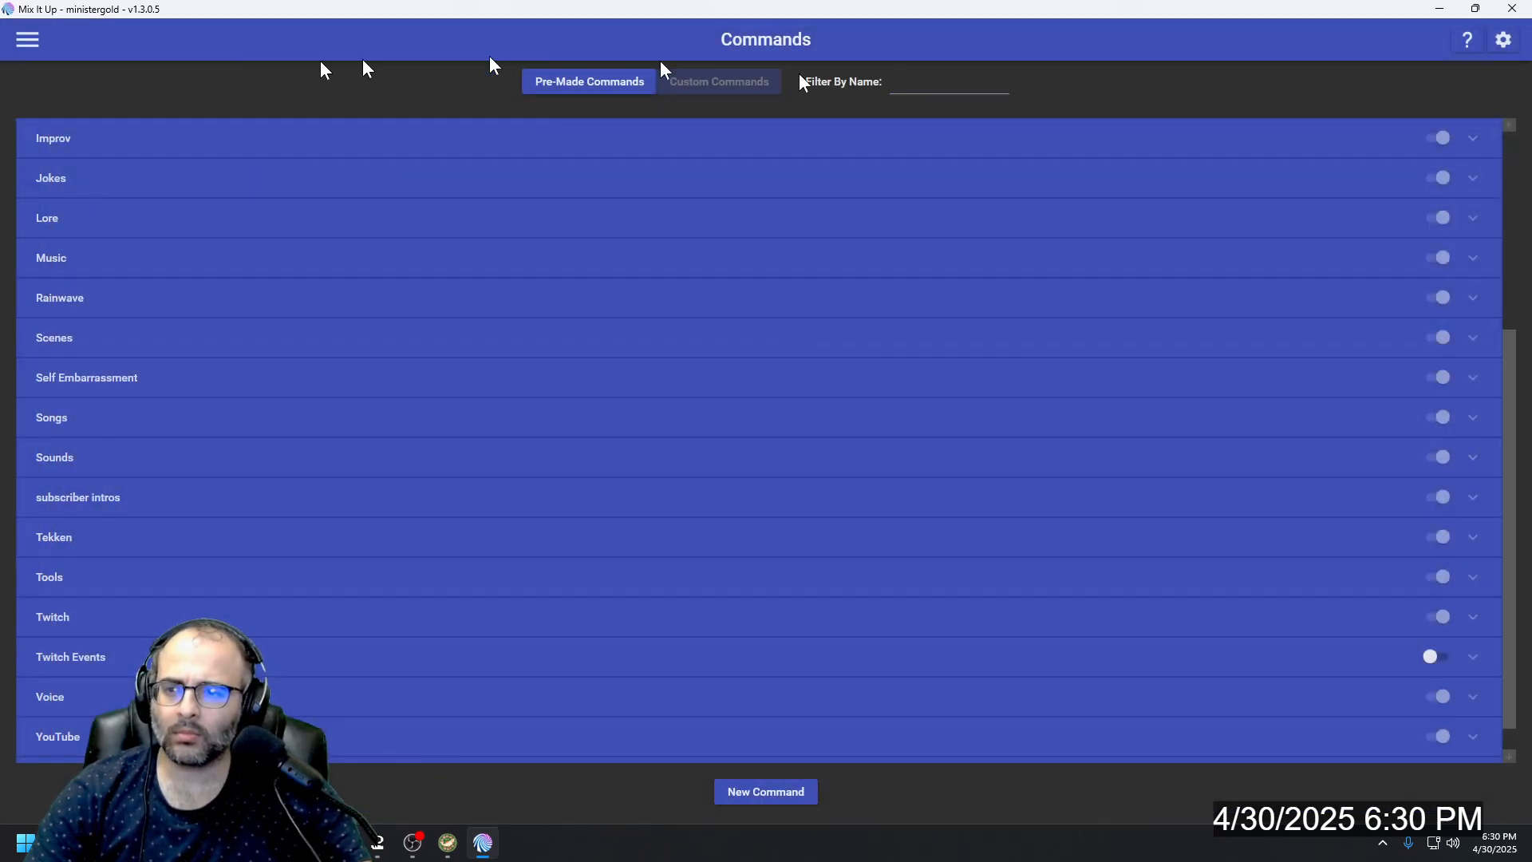
pyautogui.click(28, 41)
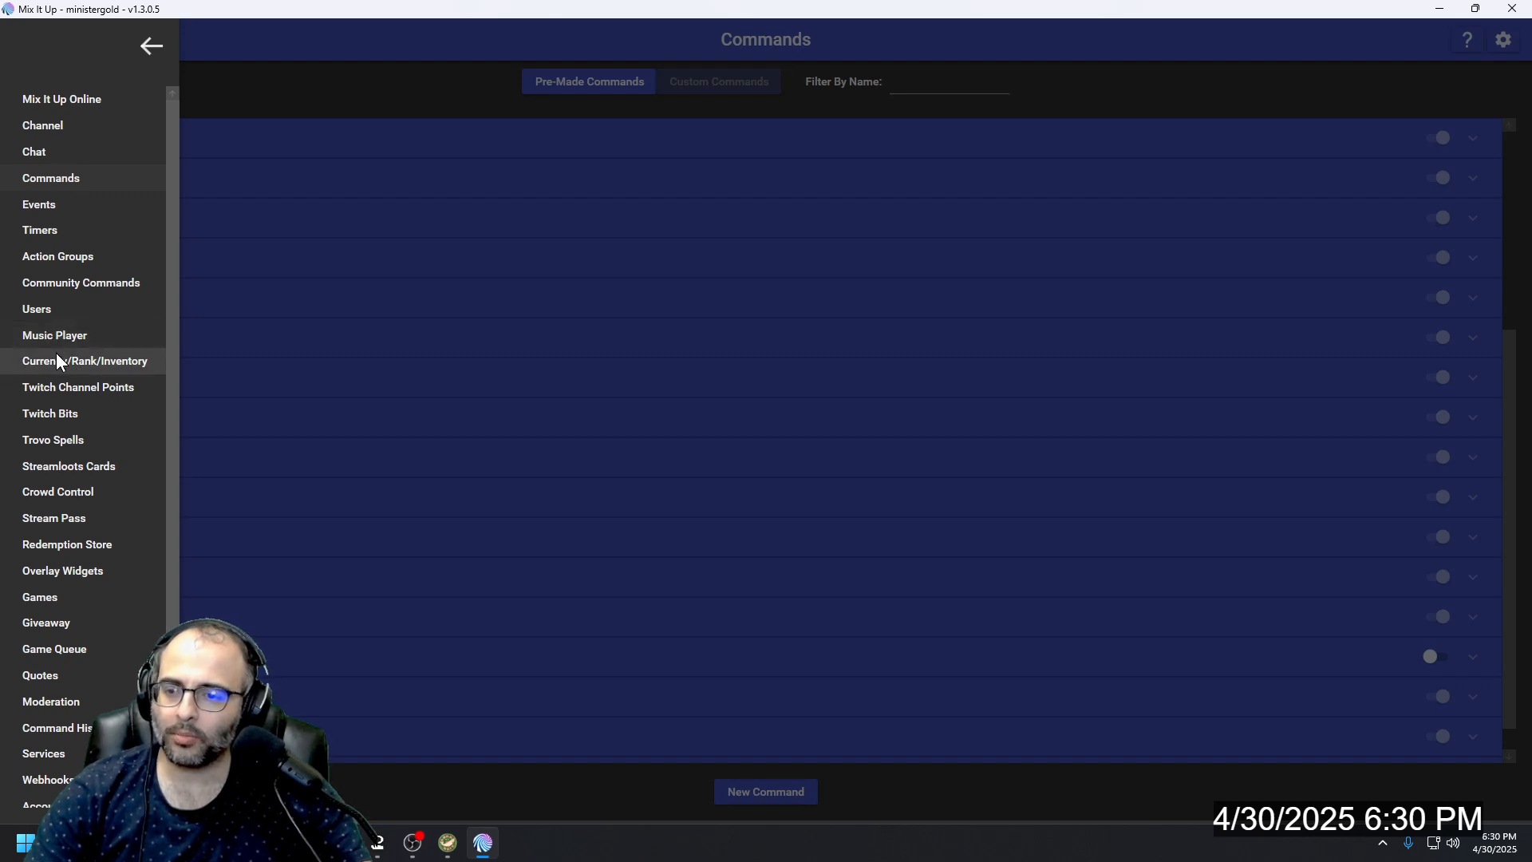
pyautogui.click(56, 356)
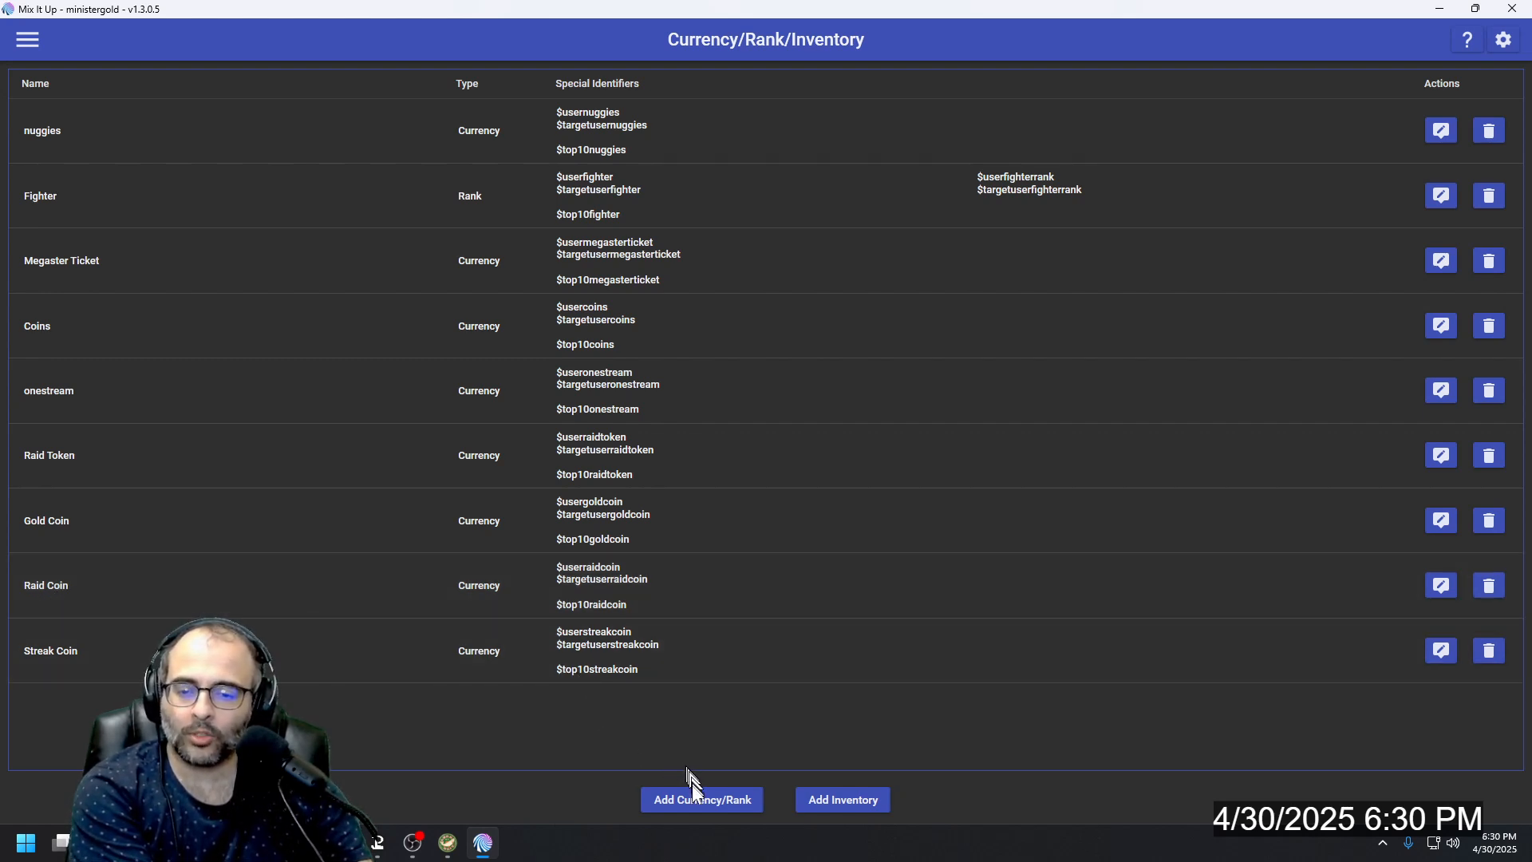
# Step: Start a new currency with its online acquire rate set to Disabled, and discard it without saving
pyautogui.click(694, 796)
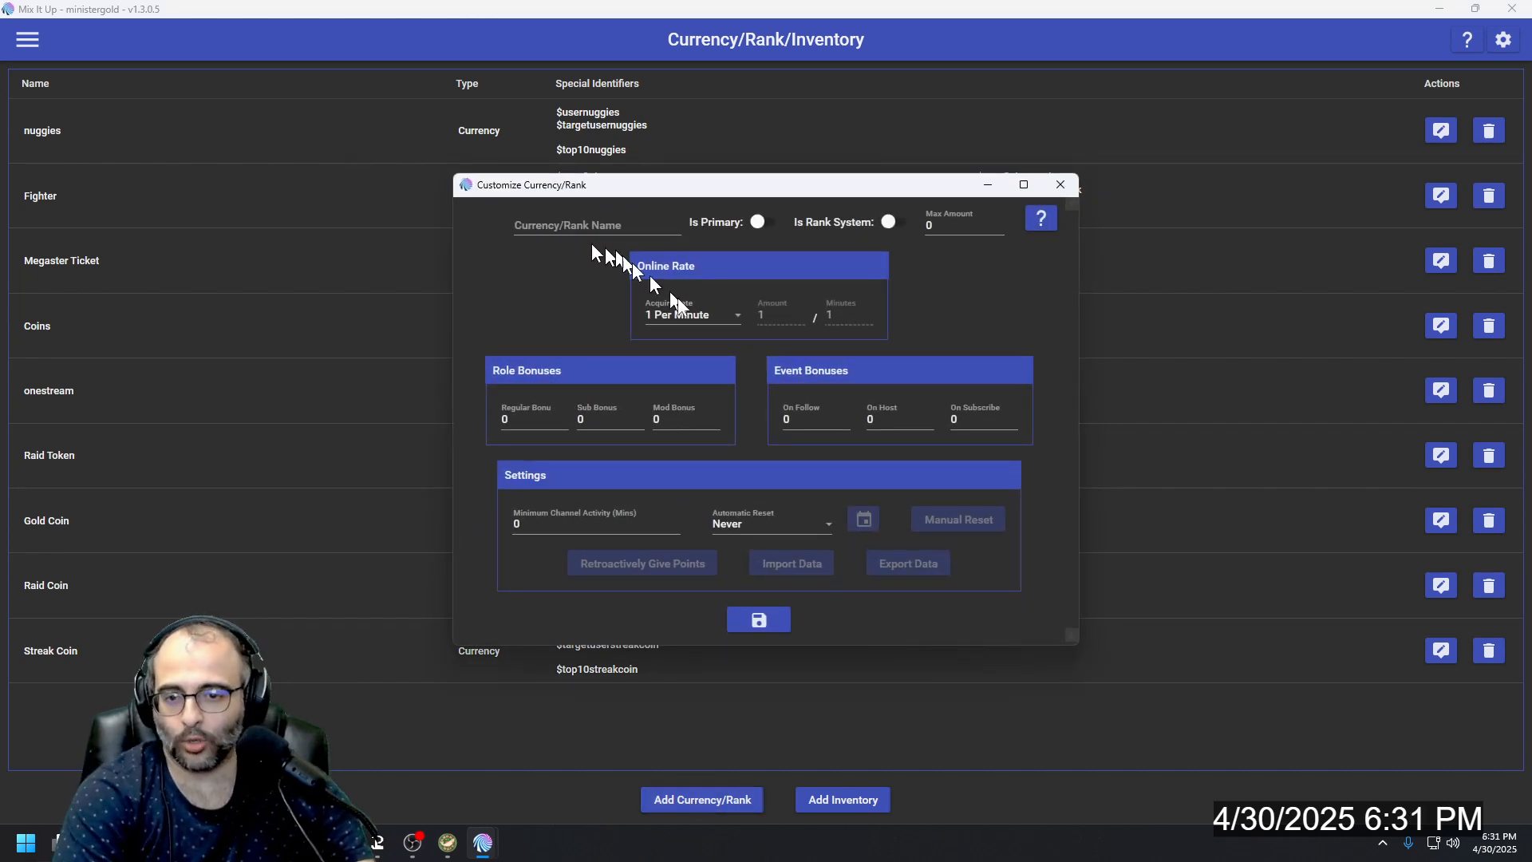
pyautogui.click(696, 321)
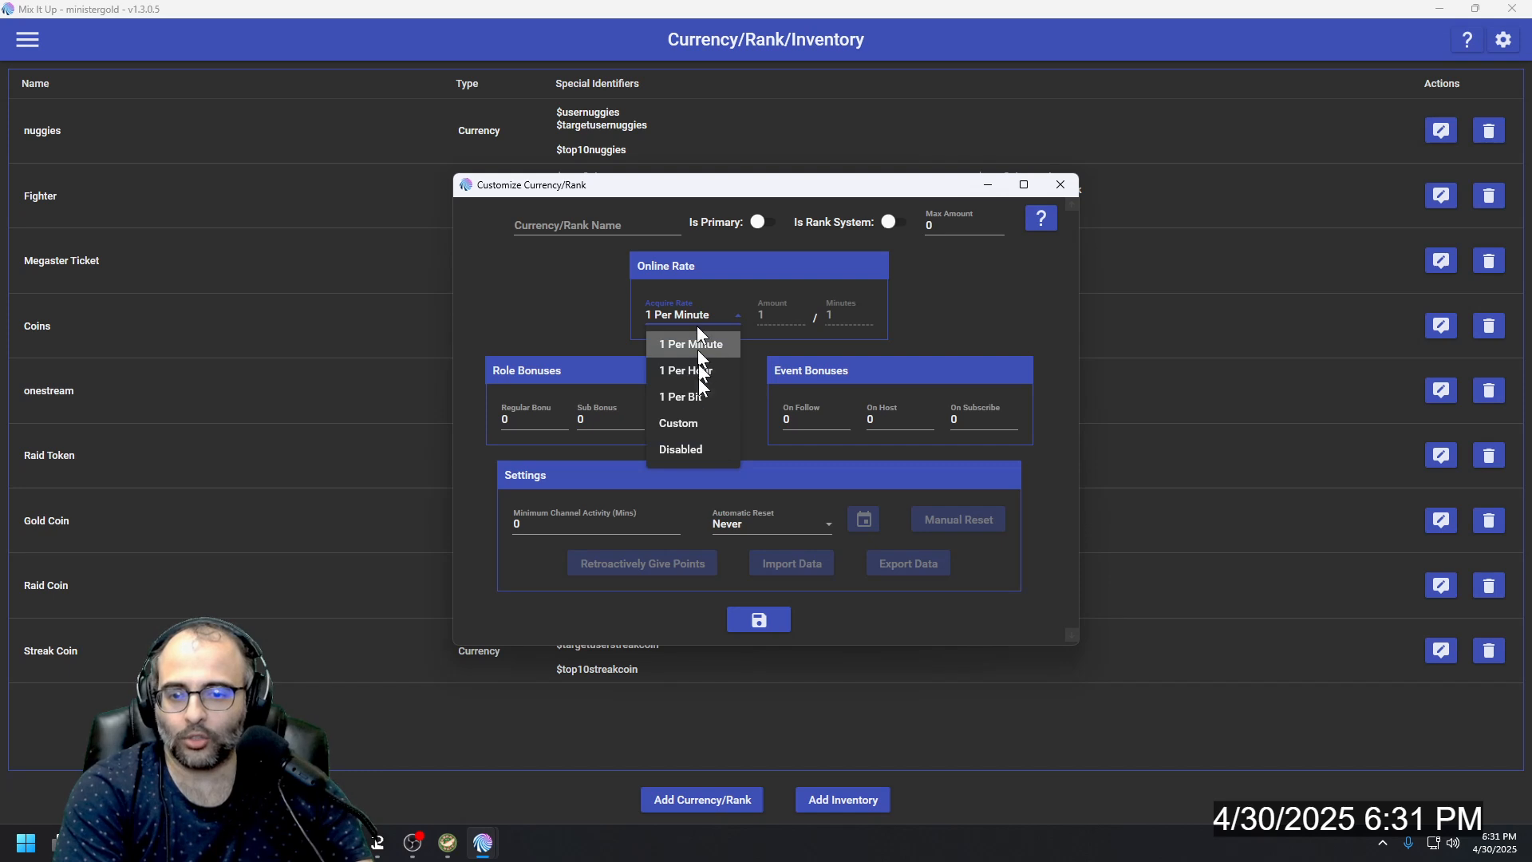
pyautogui.click(692, 447)
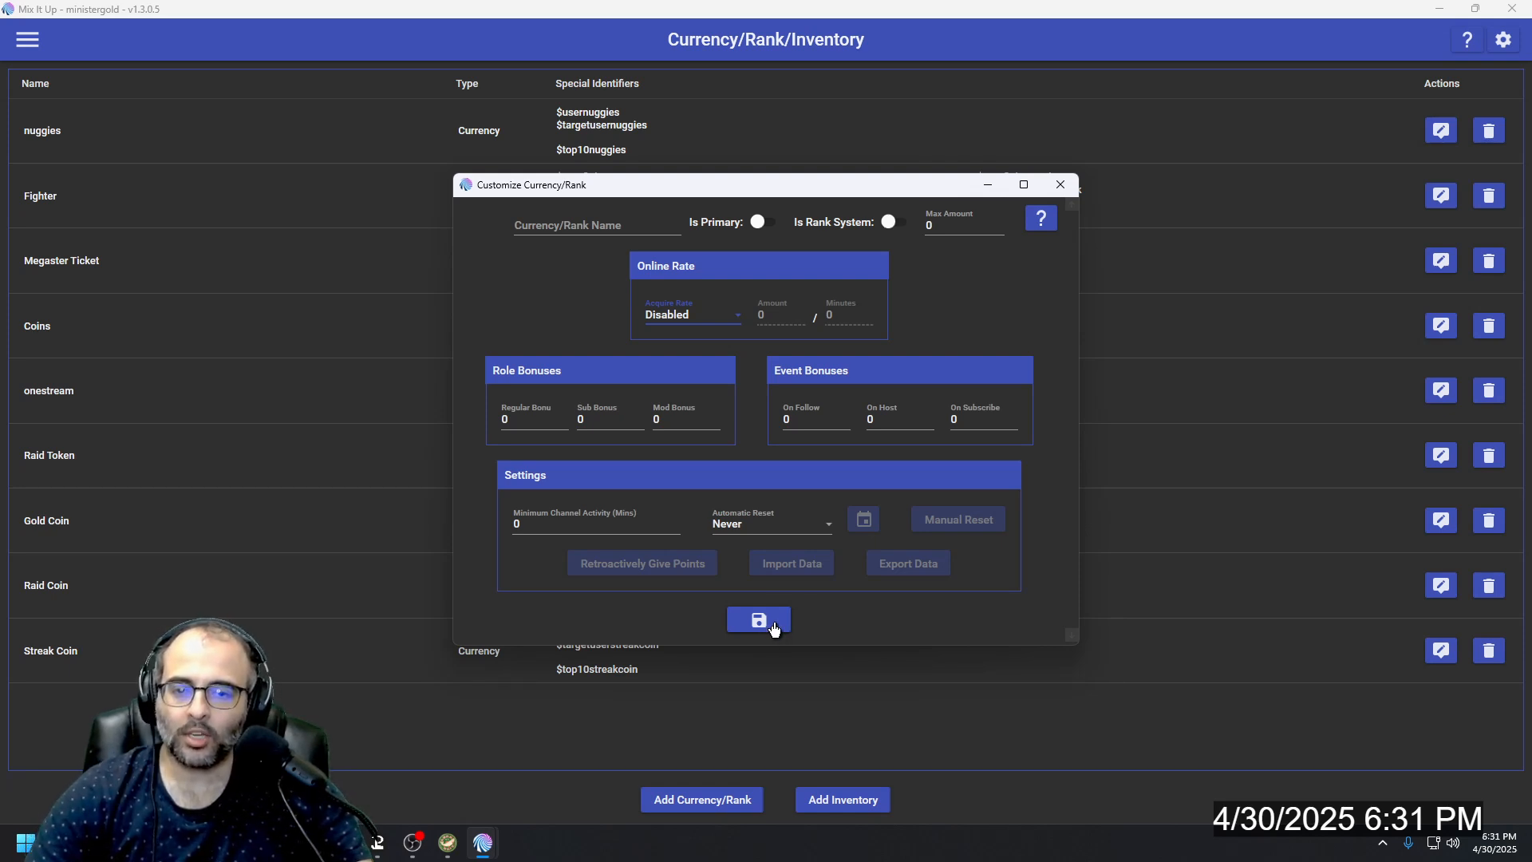
pyautogui.click(1060, 185)
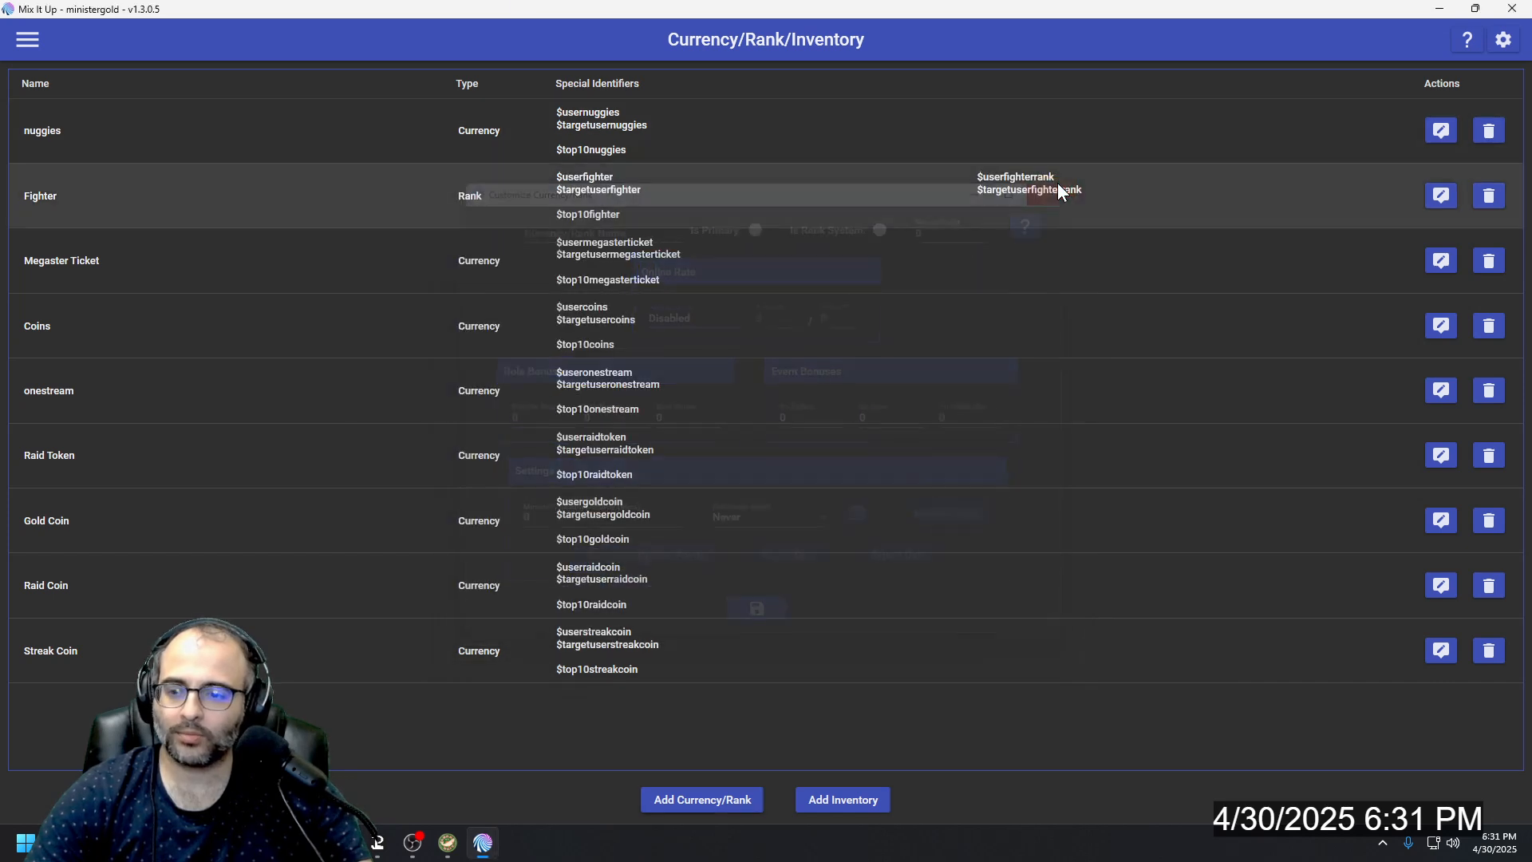
# Step: Filter the custom commands by "raid" and expand the Ungrouped group
pyautogui.click(29, 42)
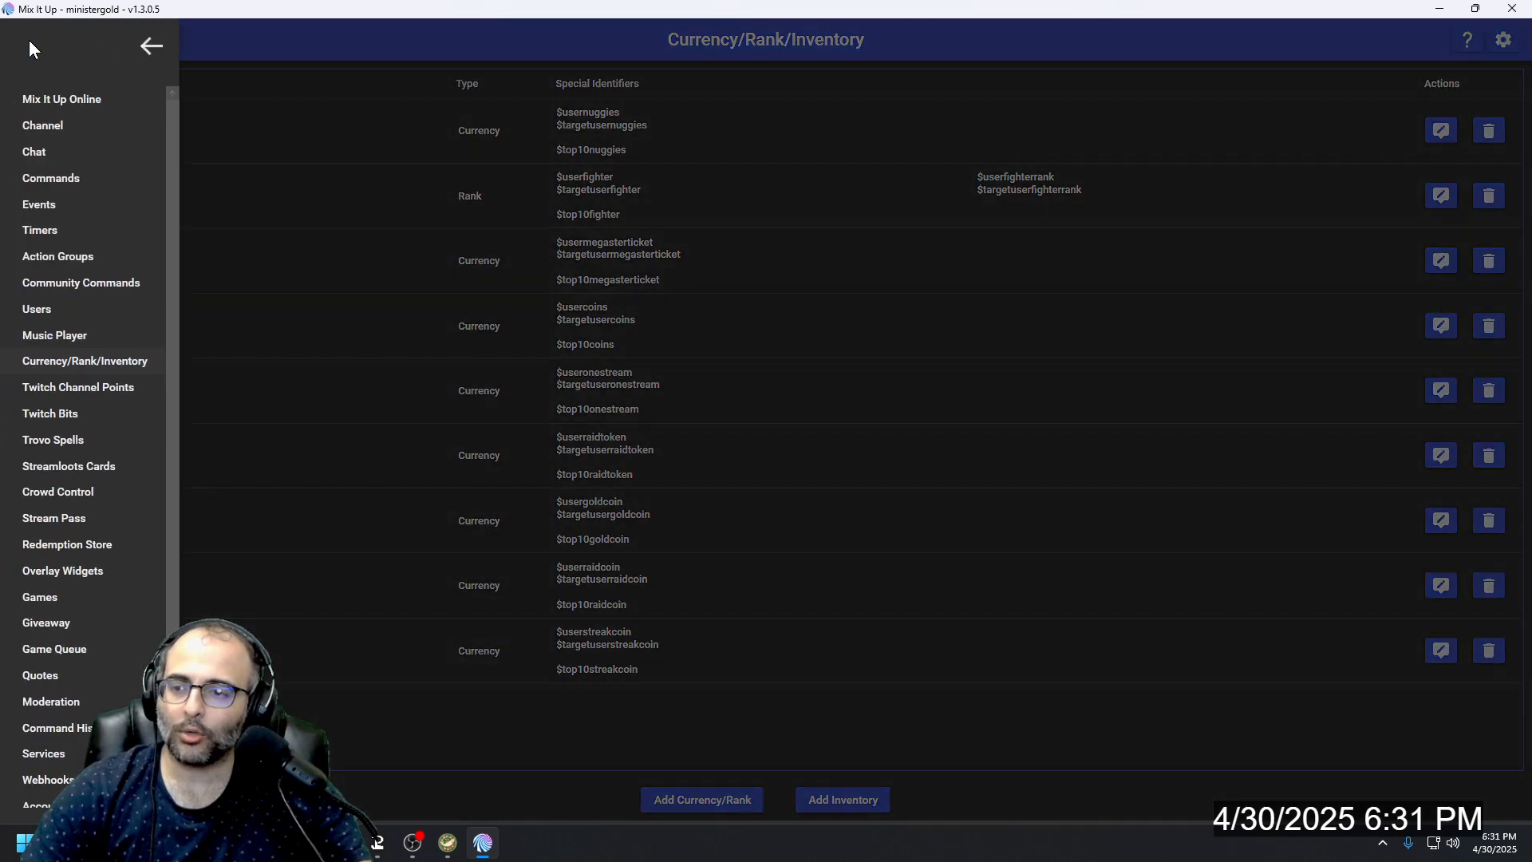
pyautogui.click(59, 175)
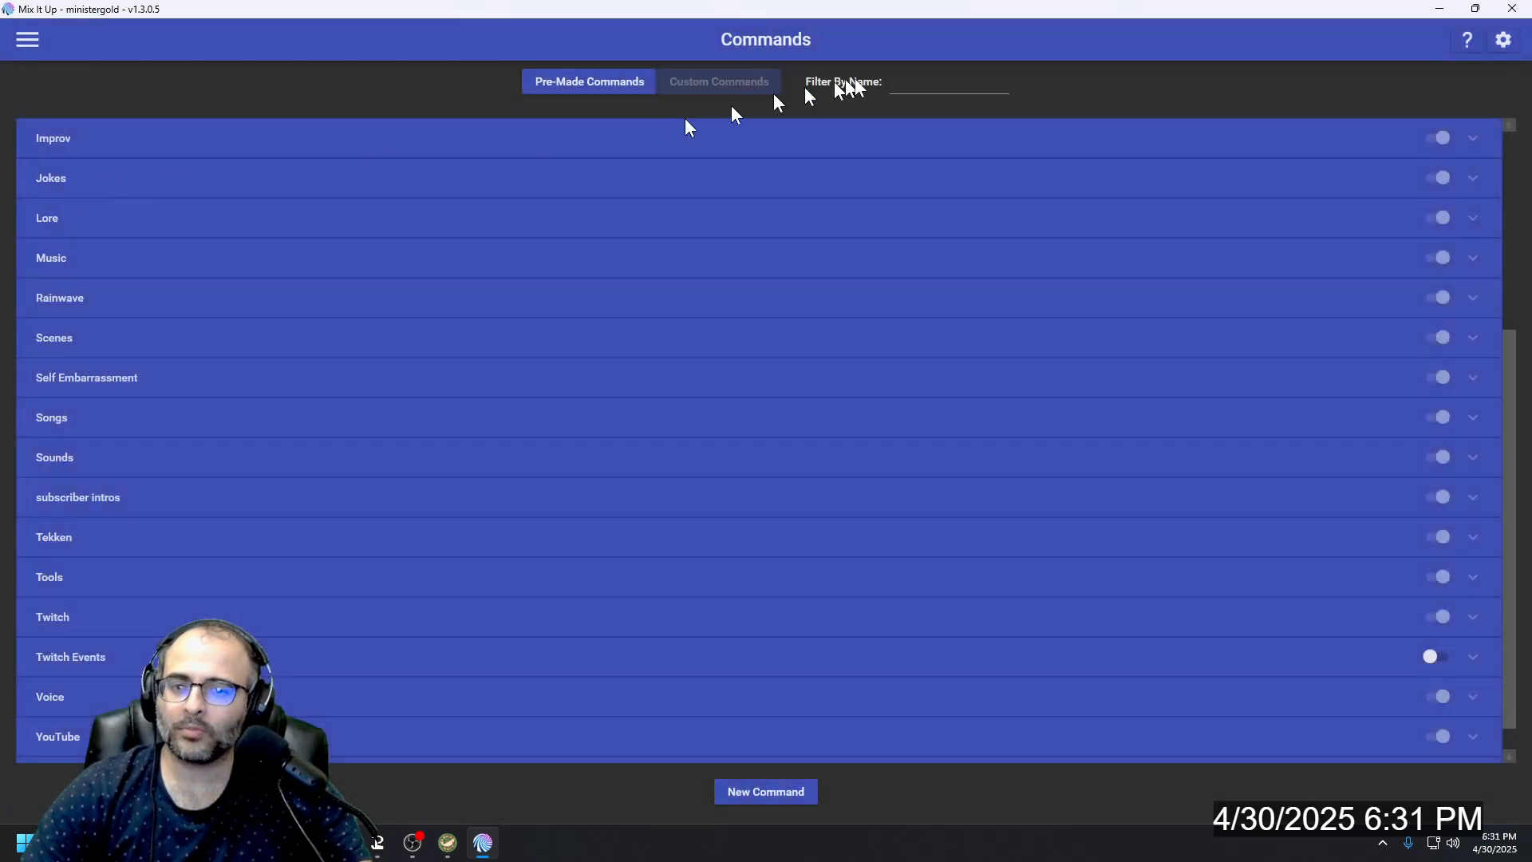
pyautogui.click(937, 81)
pyautogui.write('raid')
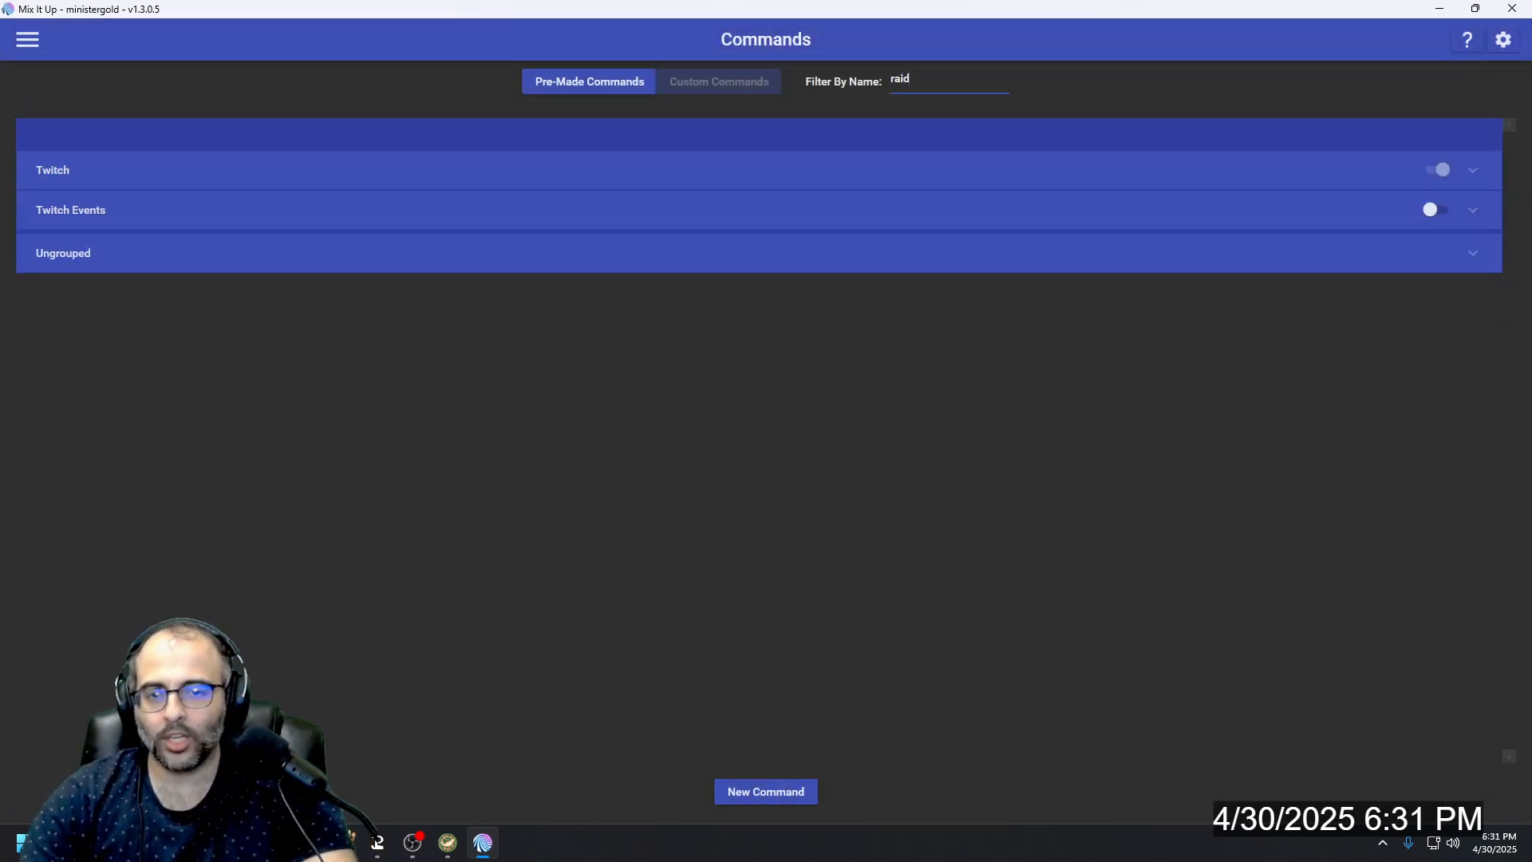
pyautogui.click(771, 254)
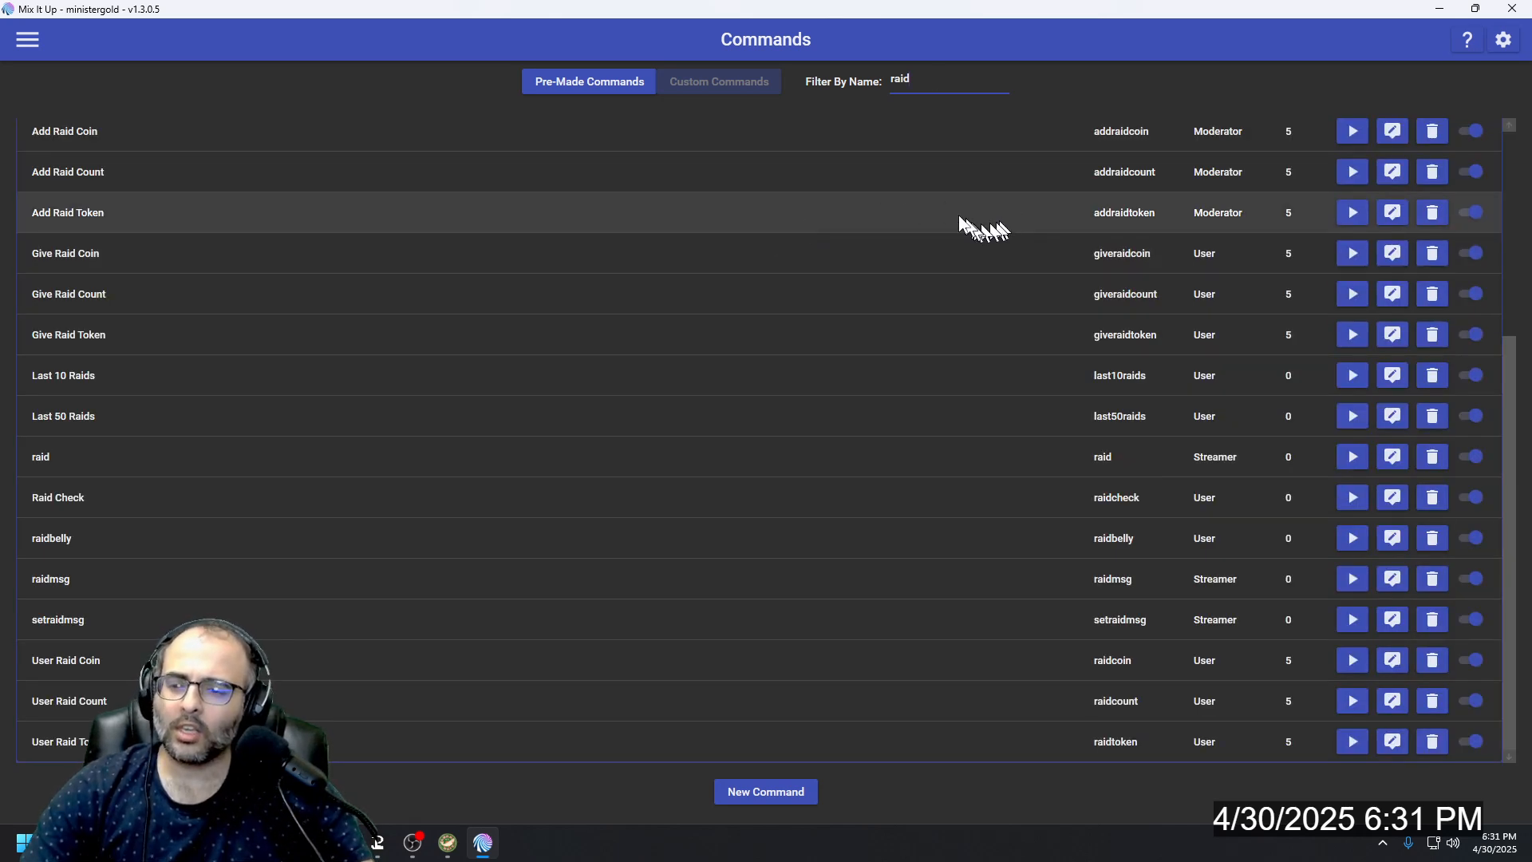
# Step: Open the Add Raid Coin command for editing and expand its Consumables action to view the settings
pyautogui.scroll(1, 367, 307)
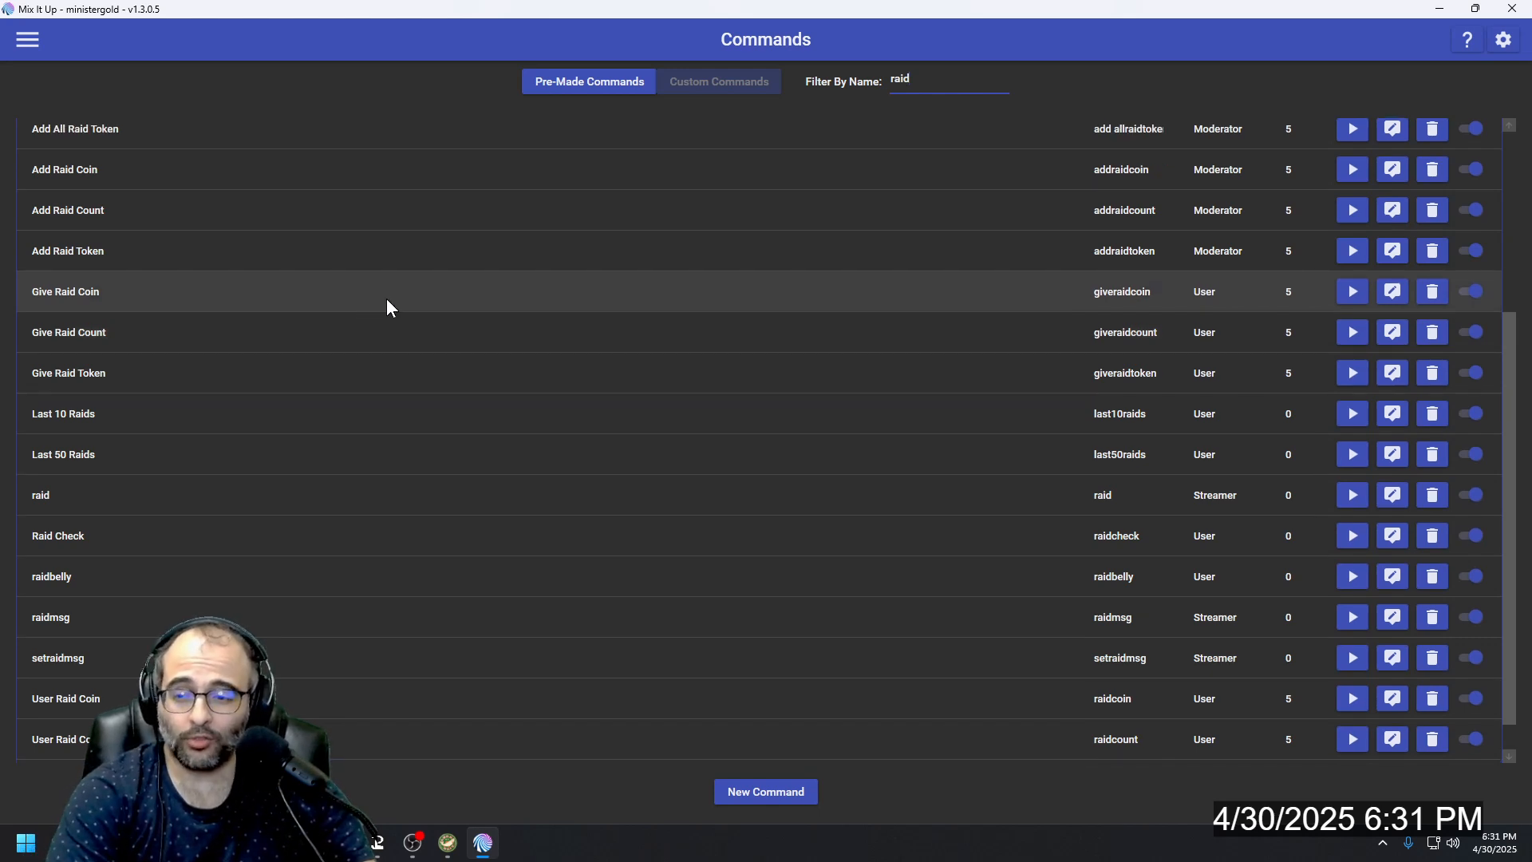
pyautogui.scroll(3, 327, 276)
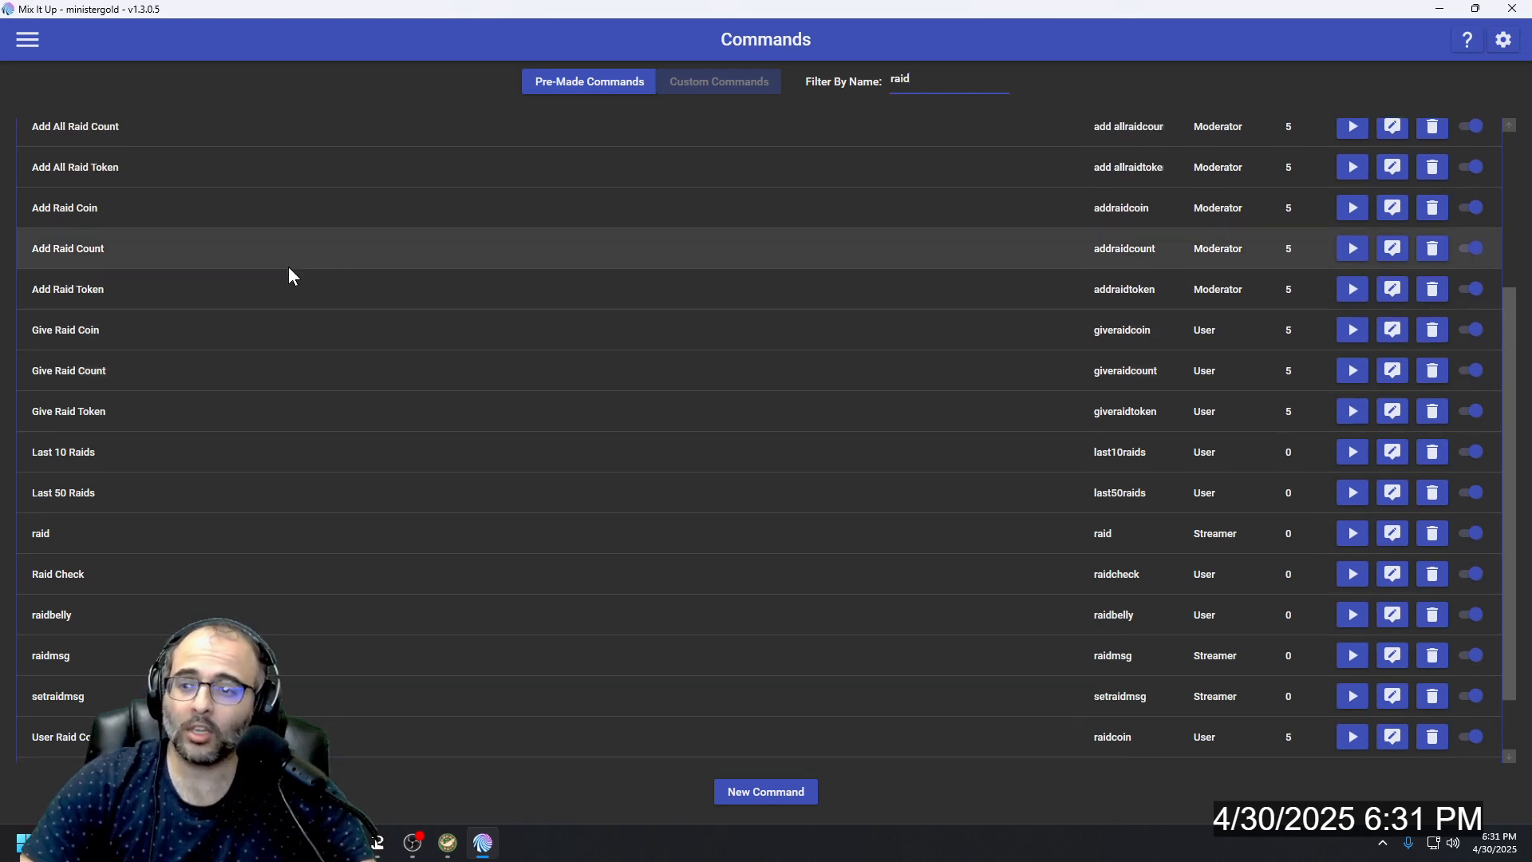
pyautogui.scroll(1, 285, 252)
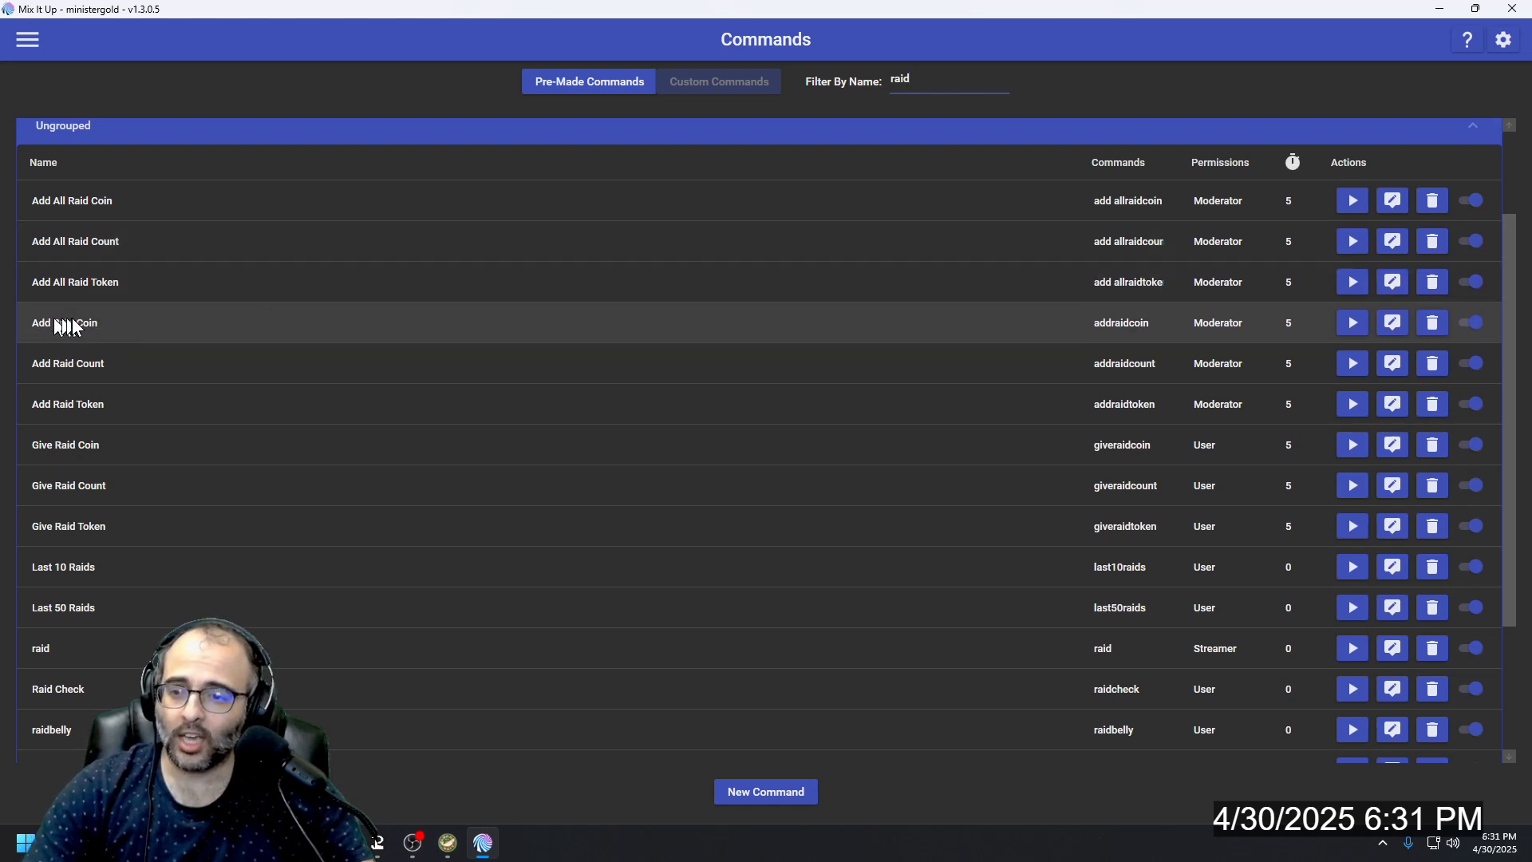
pyautogui.click(1394, 324)
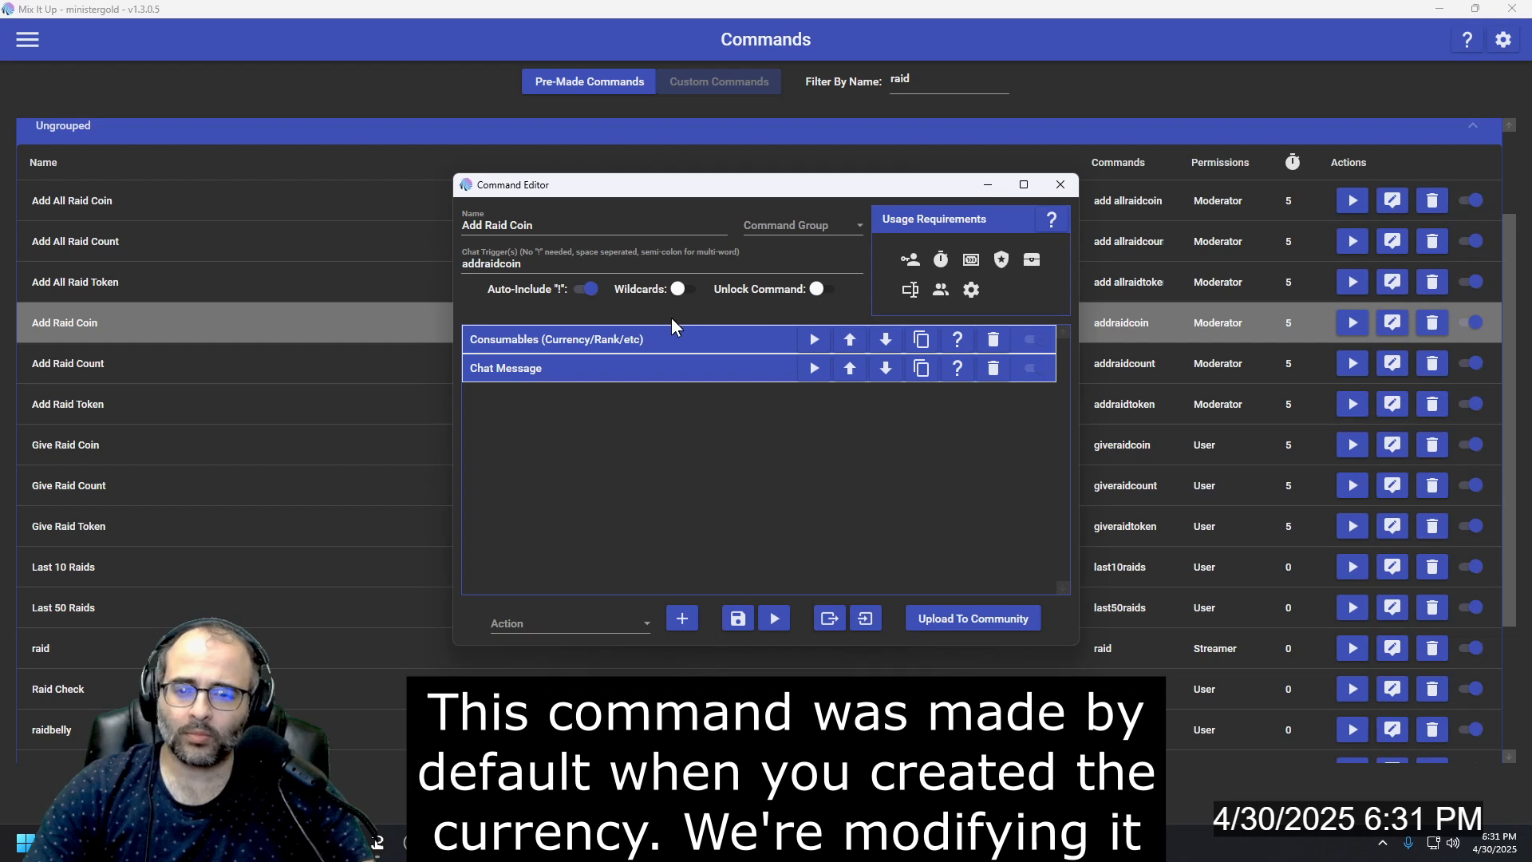
pyautogui.click(604, 342)
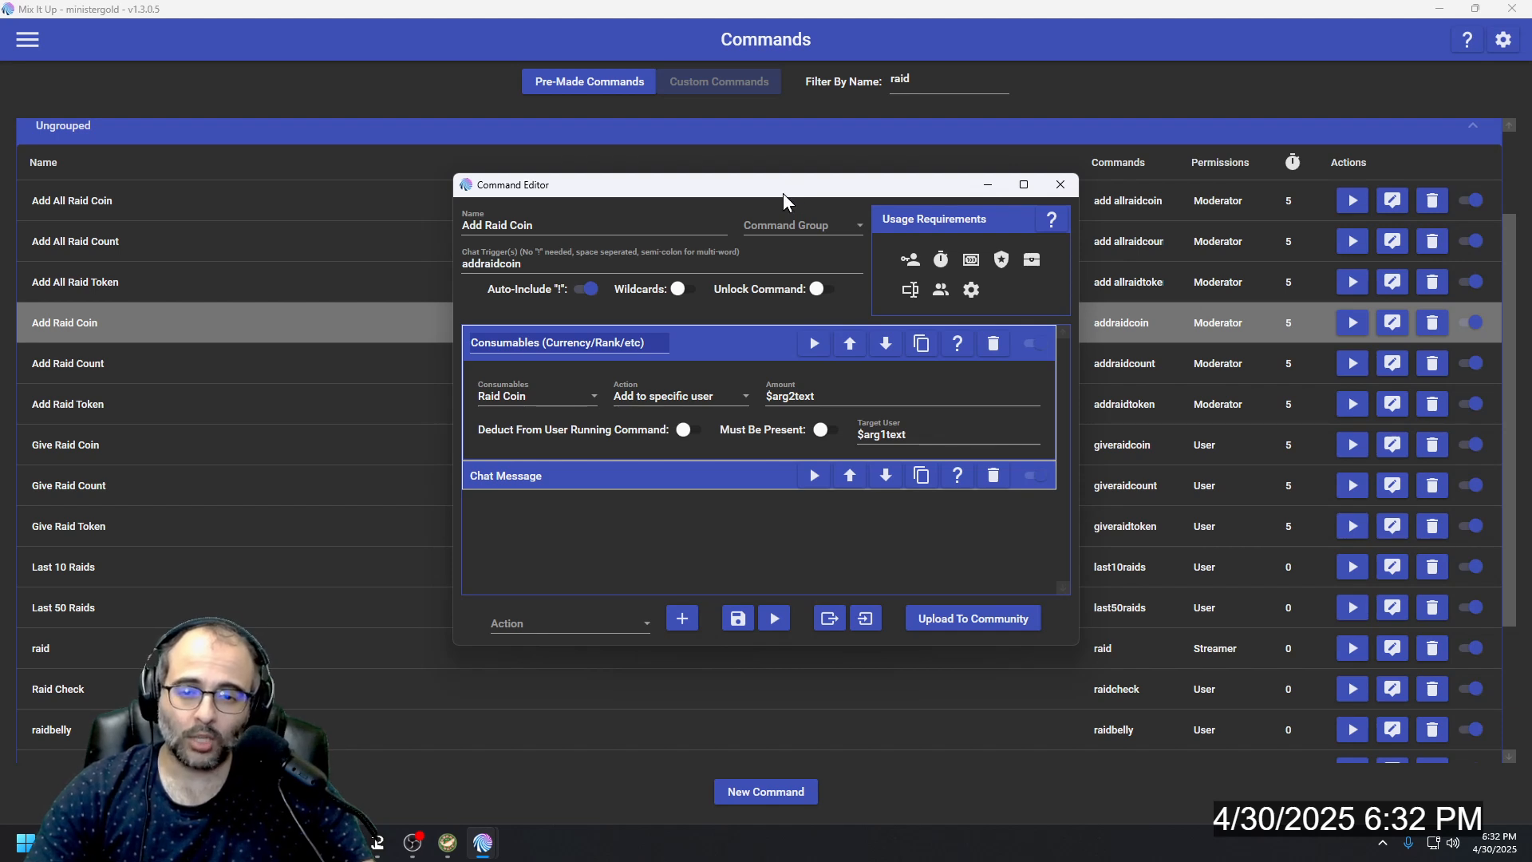
pyautogui.moveTo(782, 199); pyautogui.dragTo(589, 134)
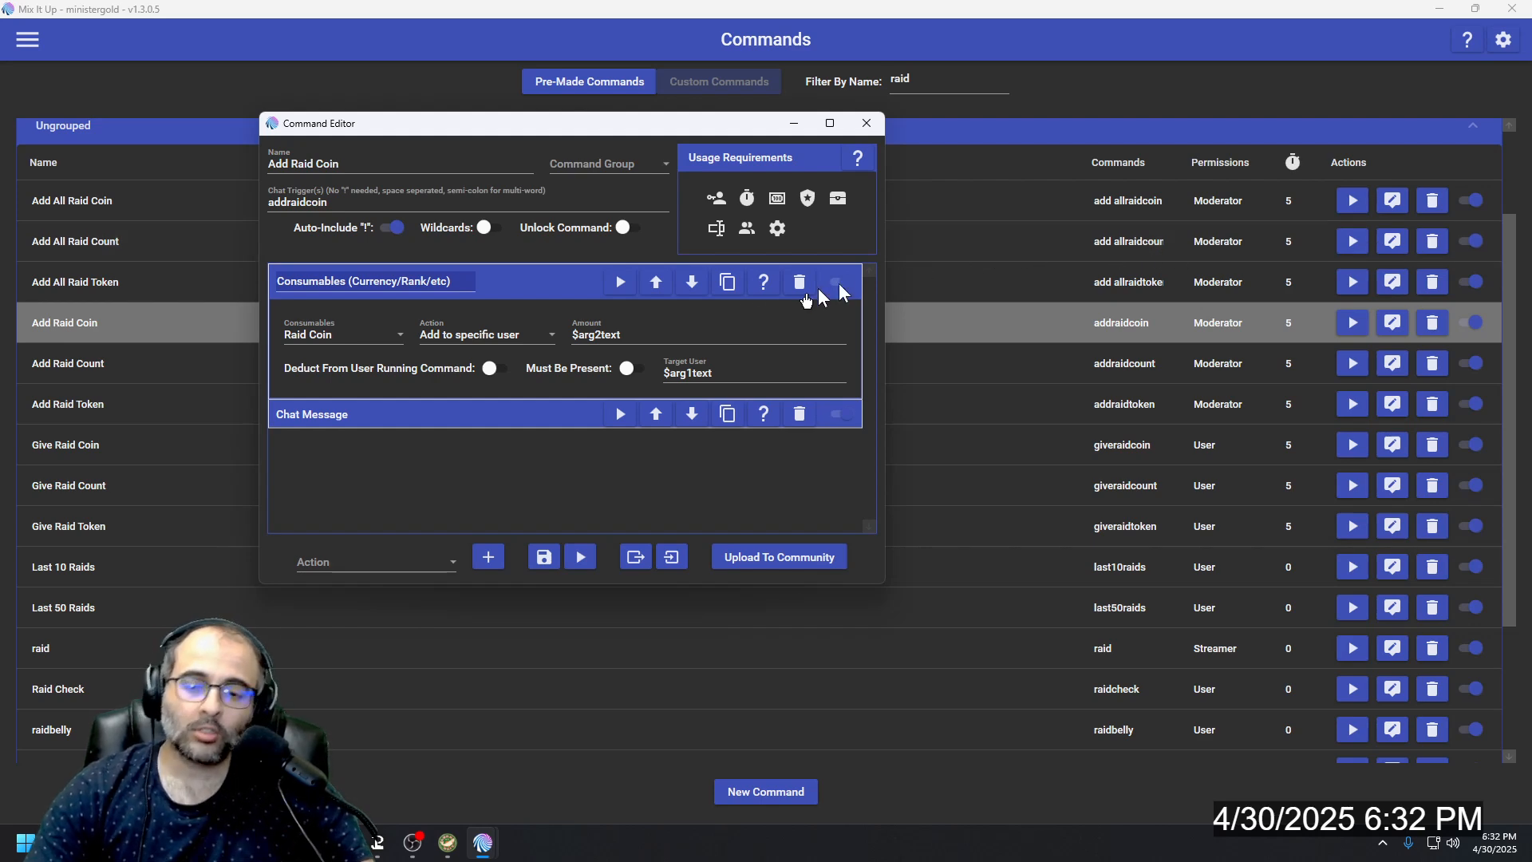
# Step: Bring the stream chat window beside the command editor and draft the message "!addraidcoin" followed by a username
pyautogui.moveTo(1531, 198); pyautogui.dragTo(981, 78)
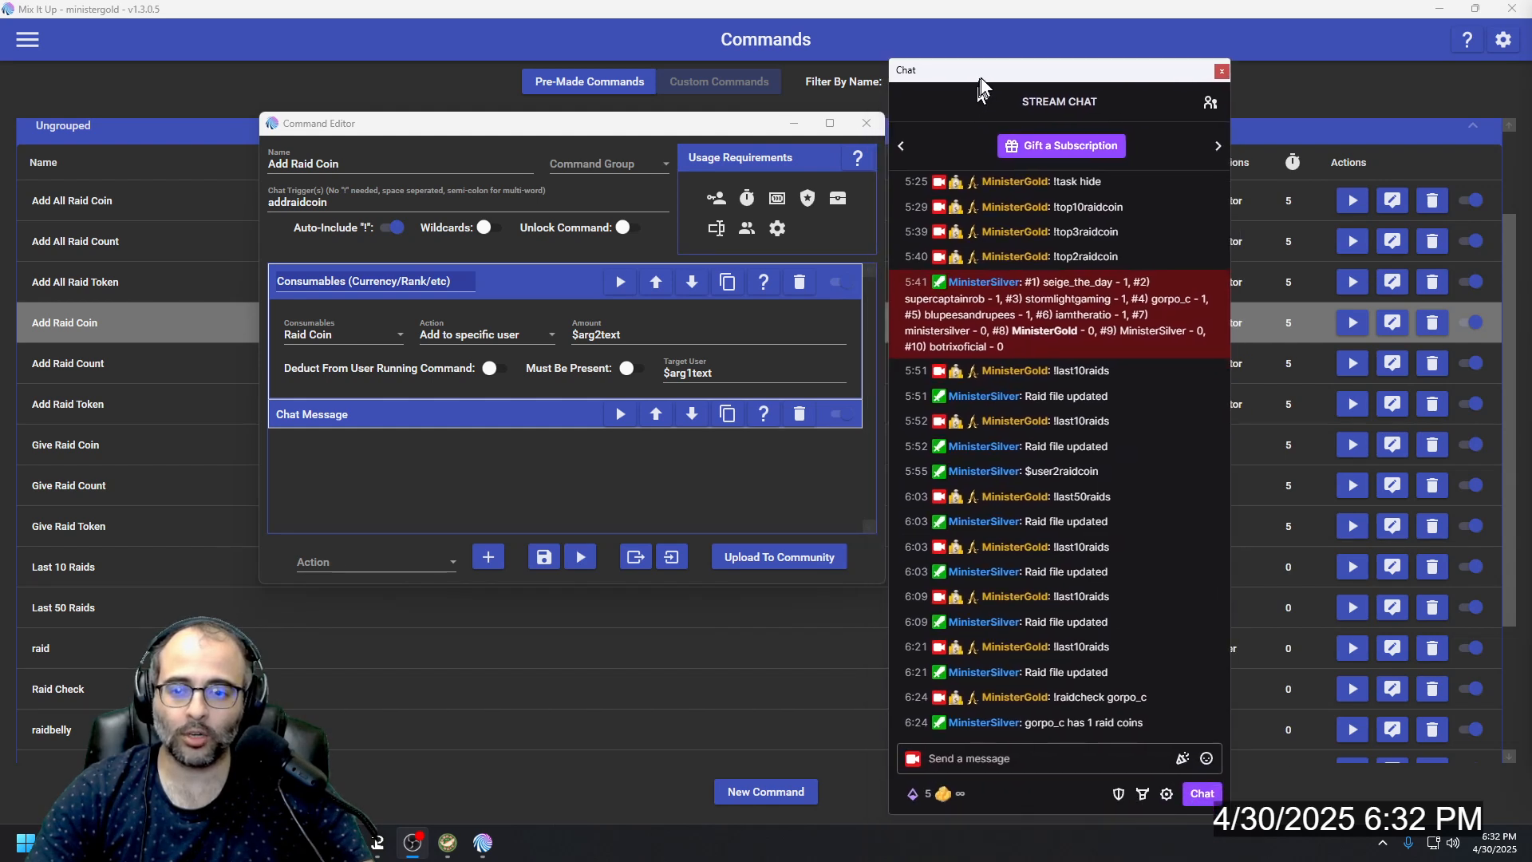
pyautogui.click(993, 758)
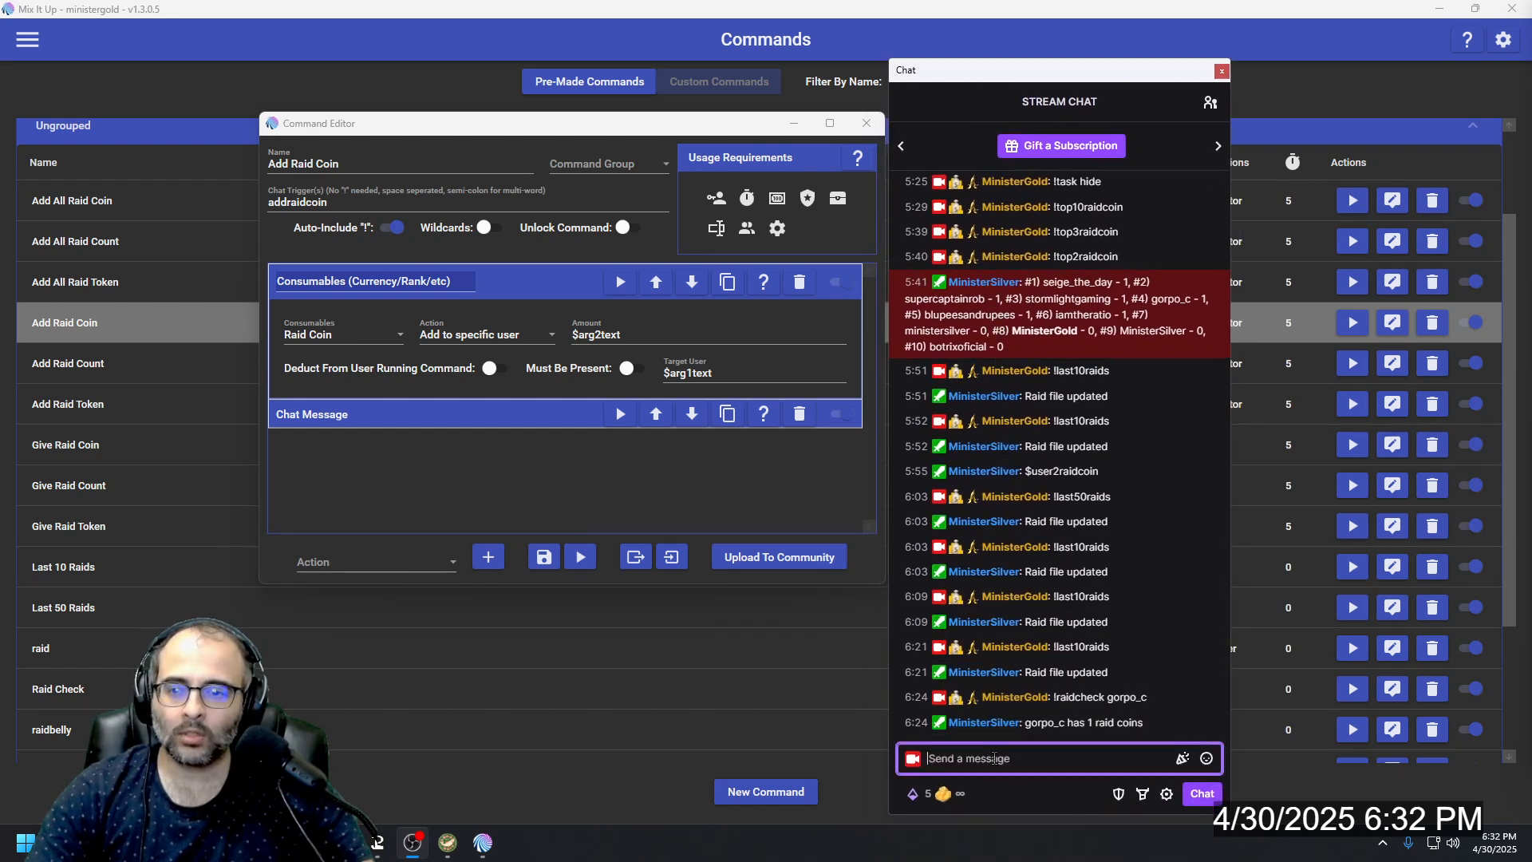
pyautogui.write('!addraidcoin SuperCaptainRob')
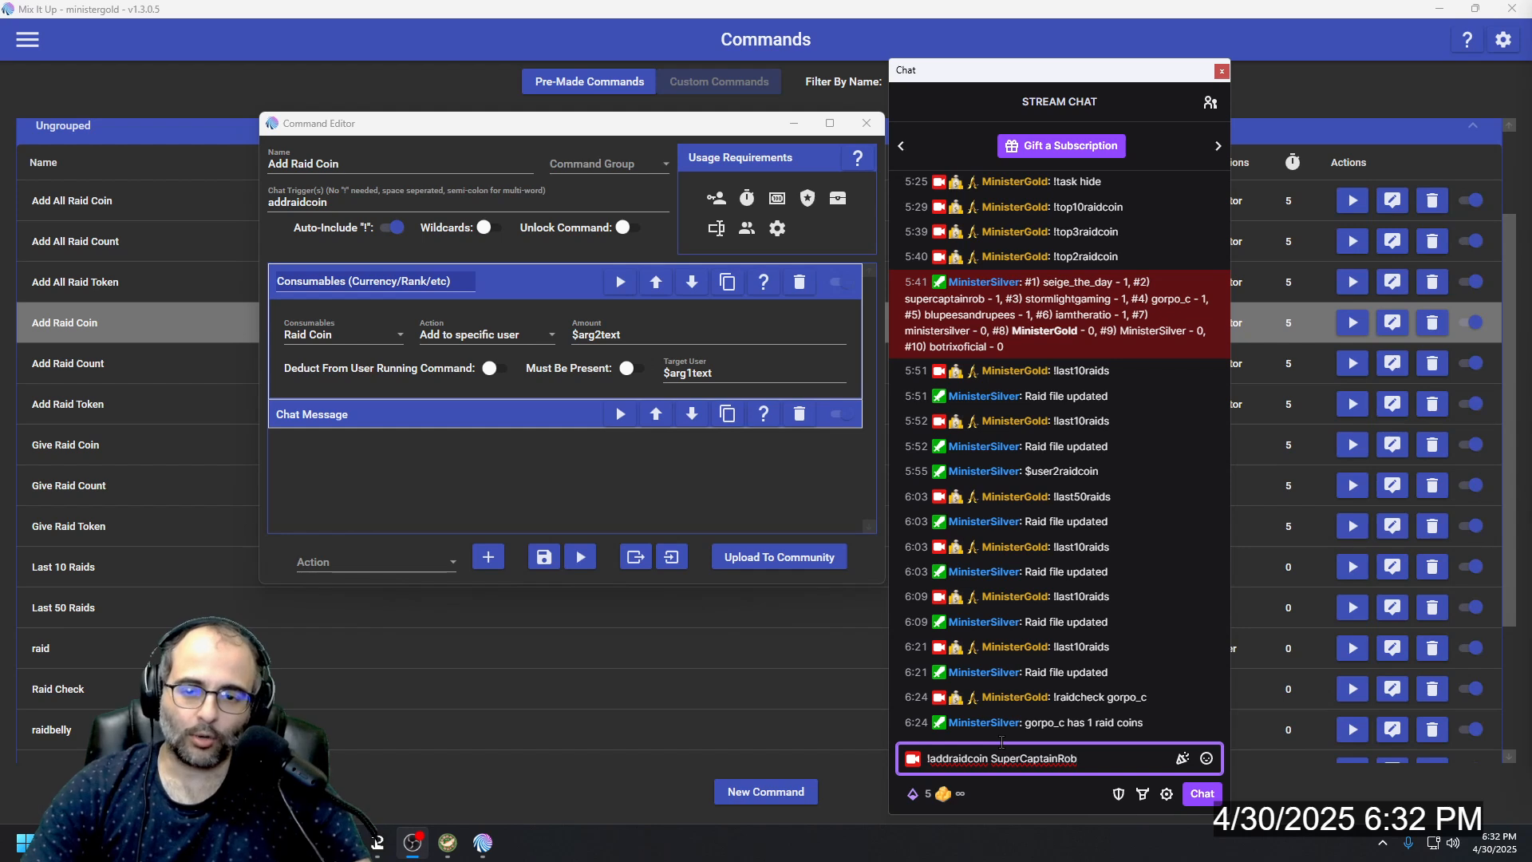
# Step: Try a fixed amount of 1 in the Consumables action, and undo it
pyautogui.doubleClick(617, 333)
pyautogui.write('1')
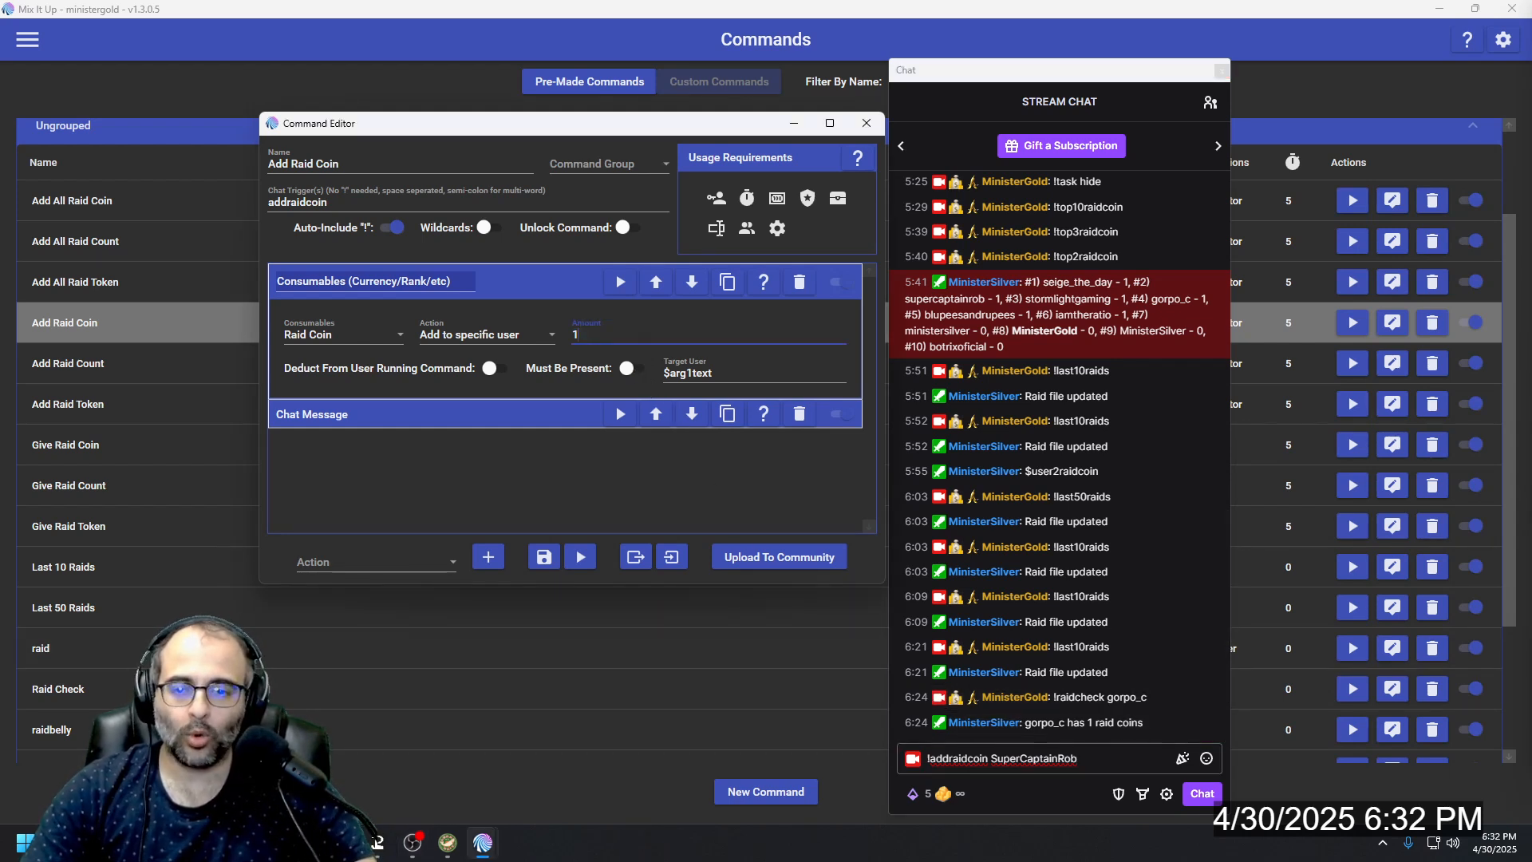
pyautogui.hotkey('ctrl', 'z')
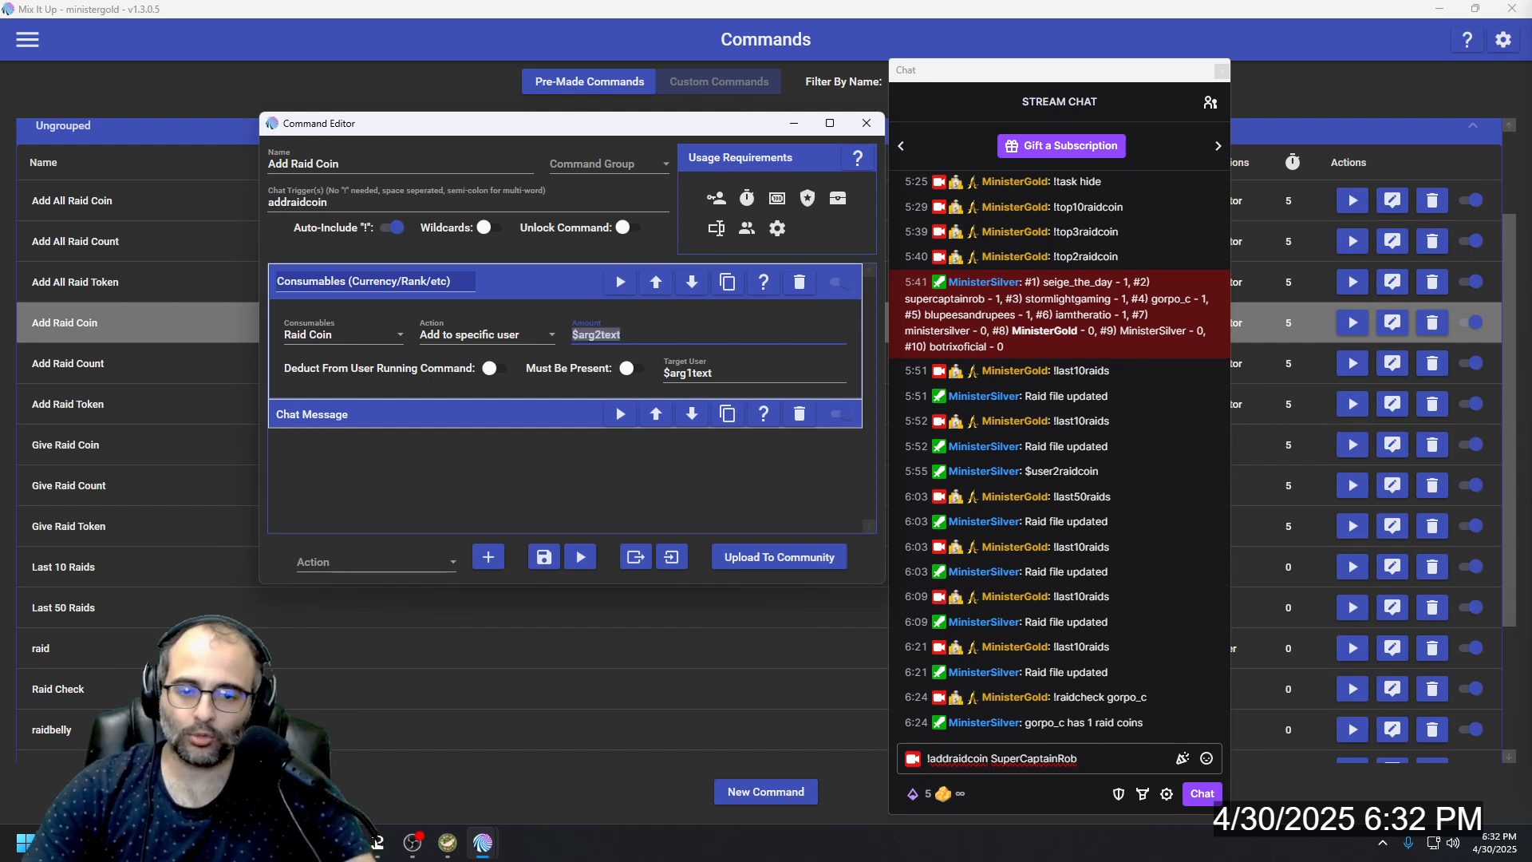
# Step: Examine how the Consumables and Chat Message actions of Add Raid Coin use the username and amount arguments
pyautogui.tripleClick(1084, 762)
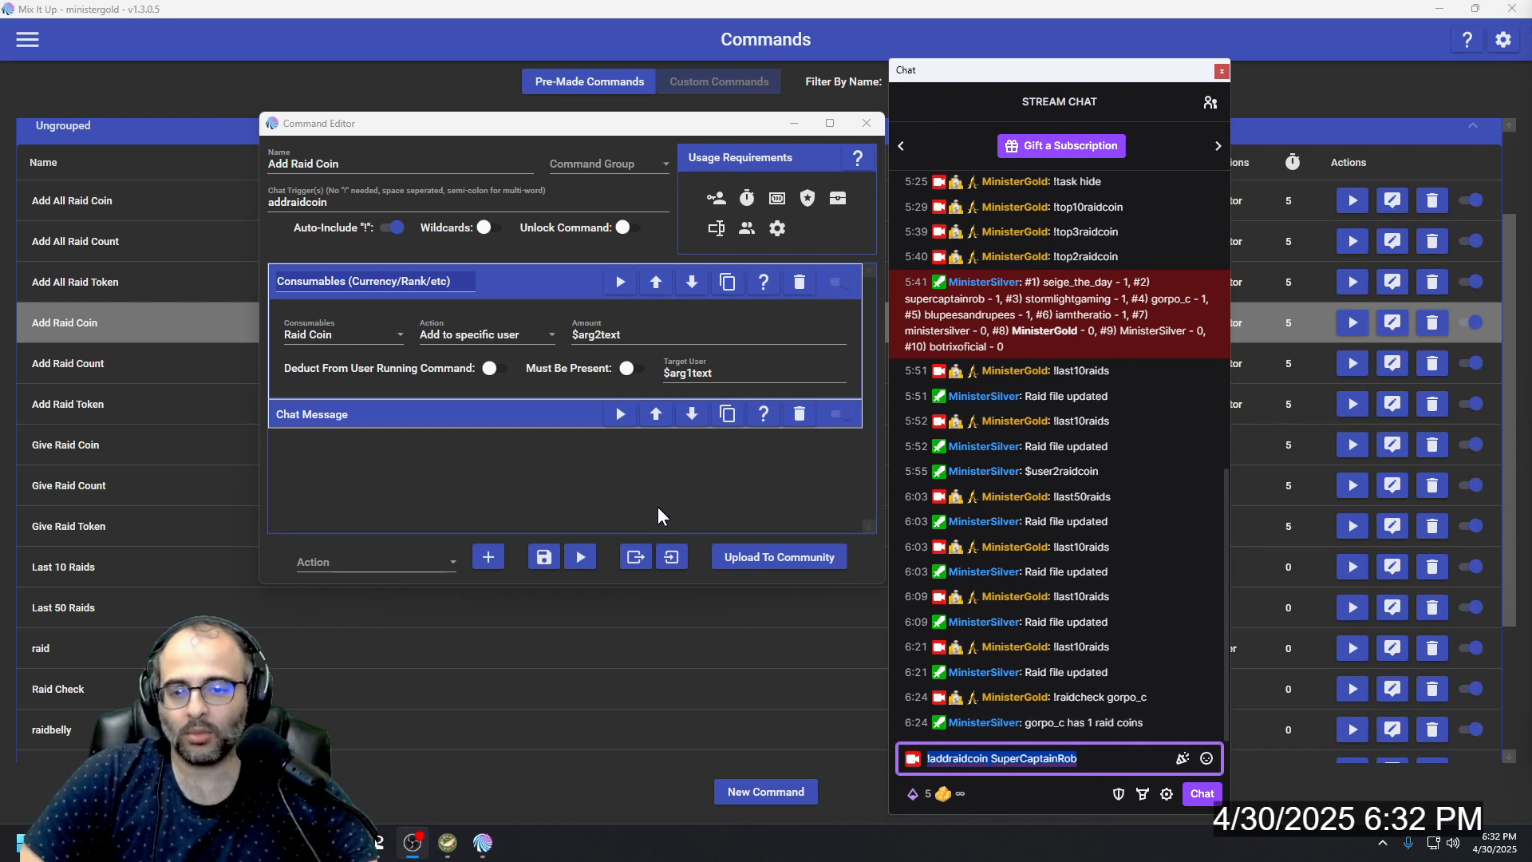
pyautogui.click(544, 278)
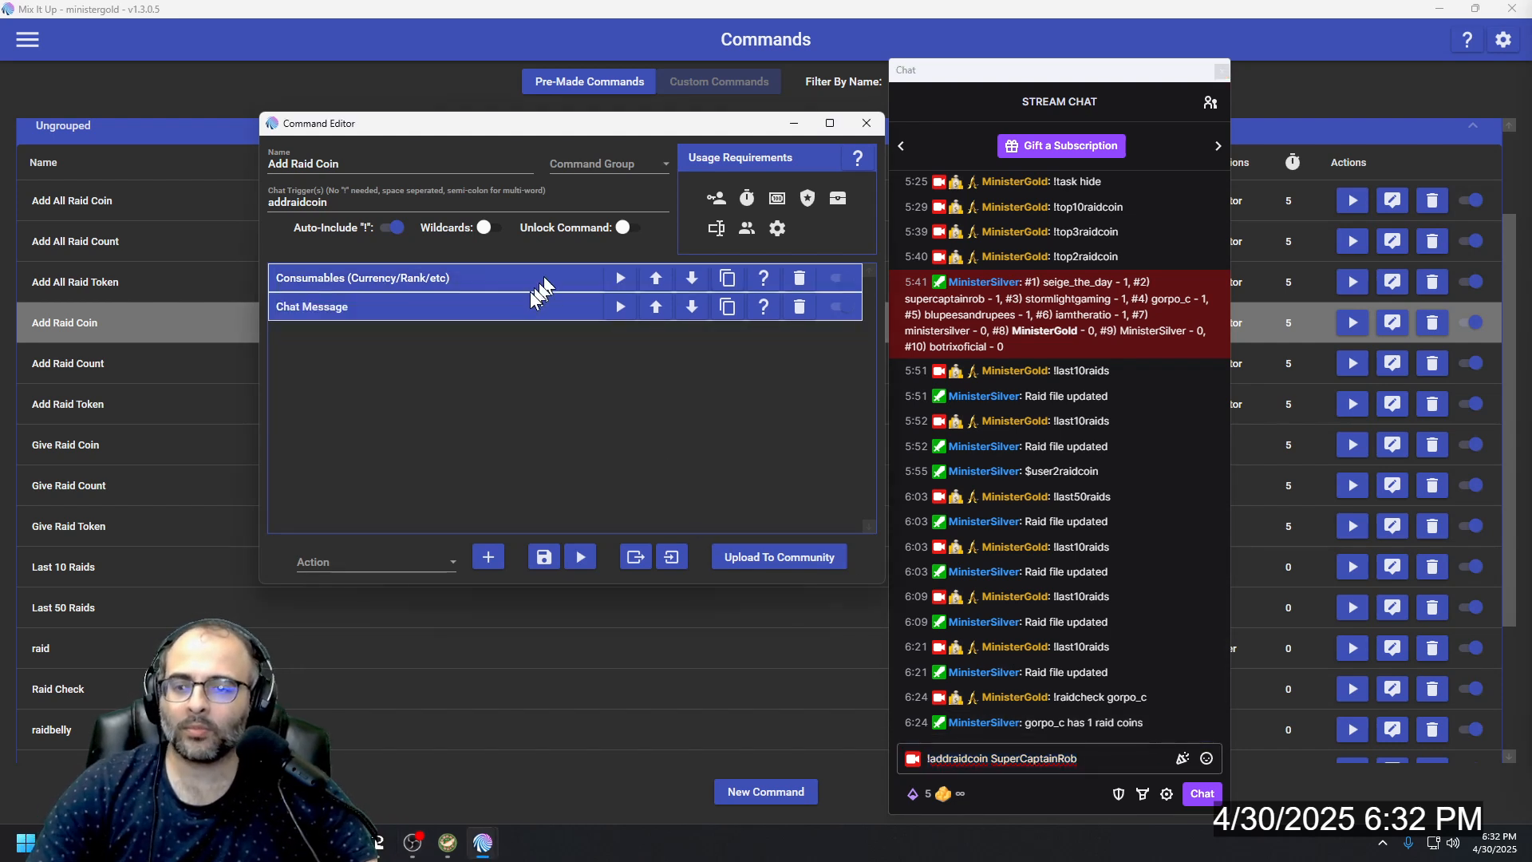
pyautogui.click(495, 314)
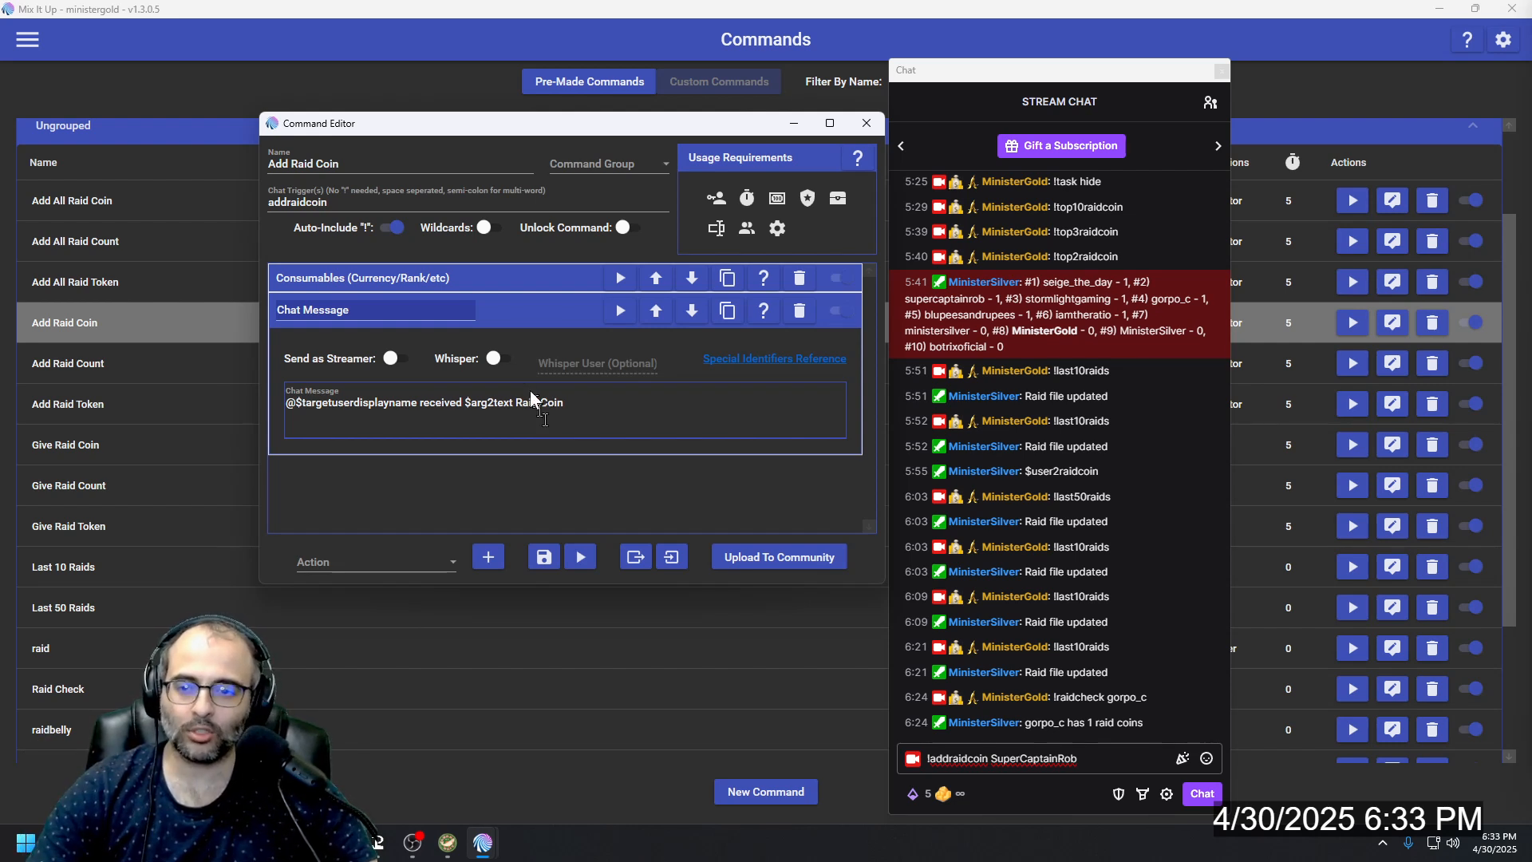
pyautogui.click(524, 314)
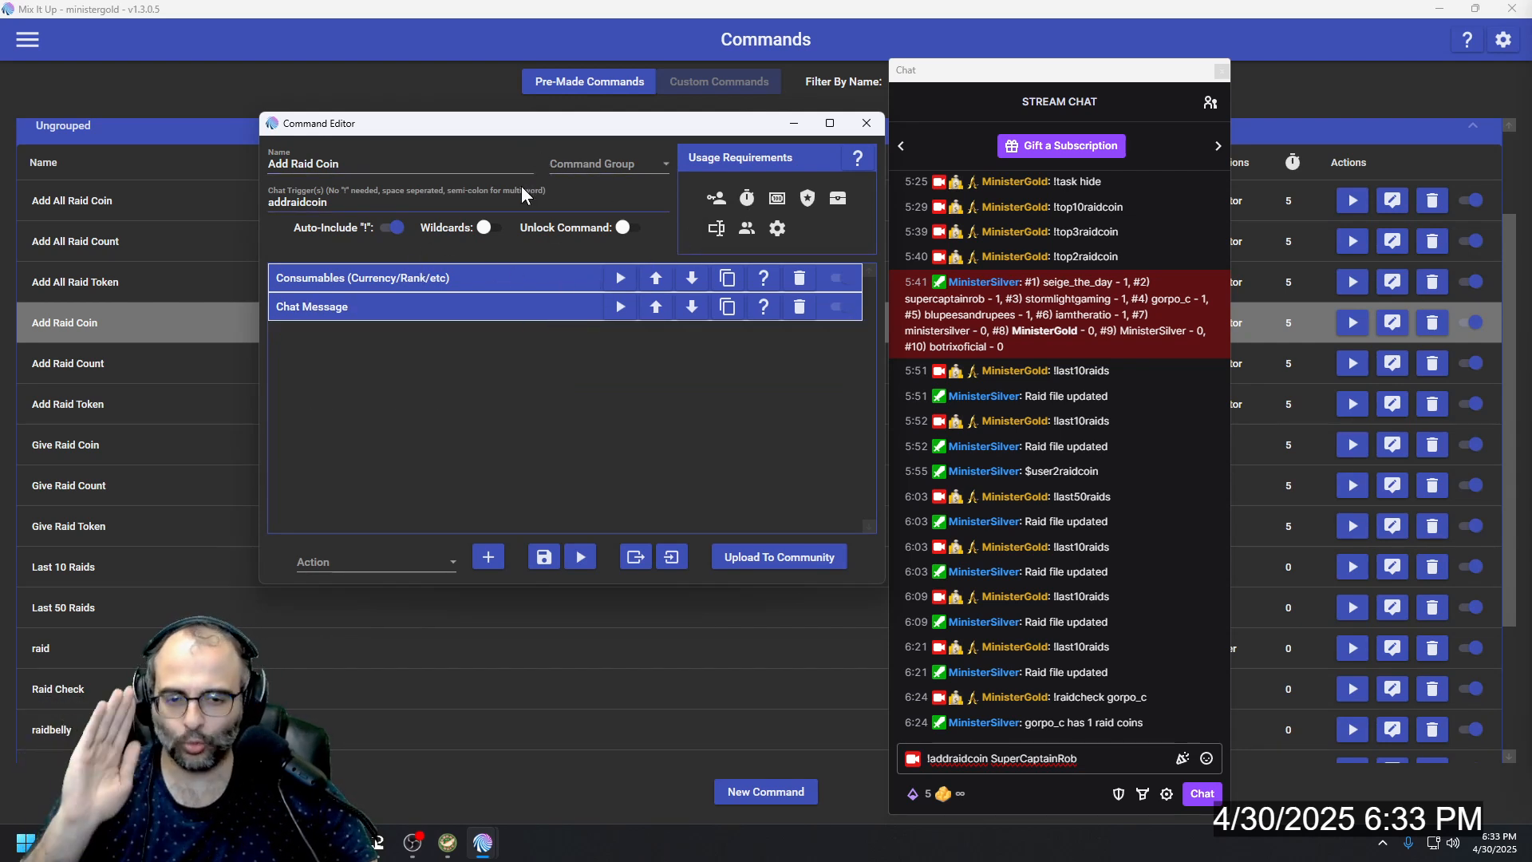
pyautogui.click(510, 277)
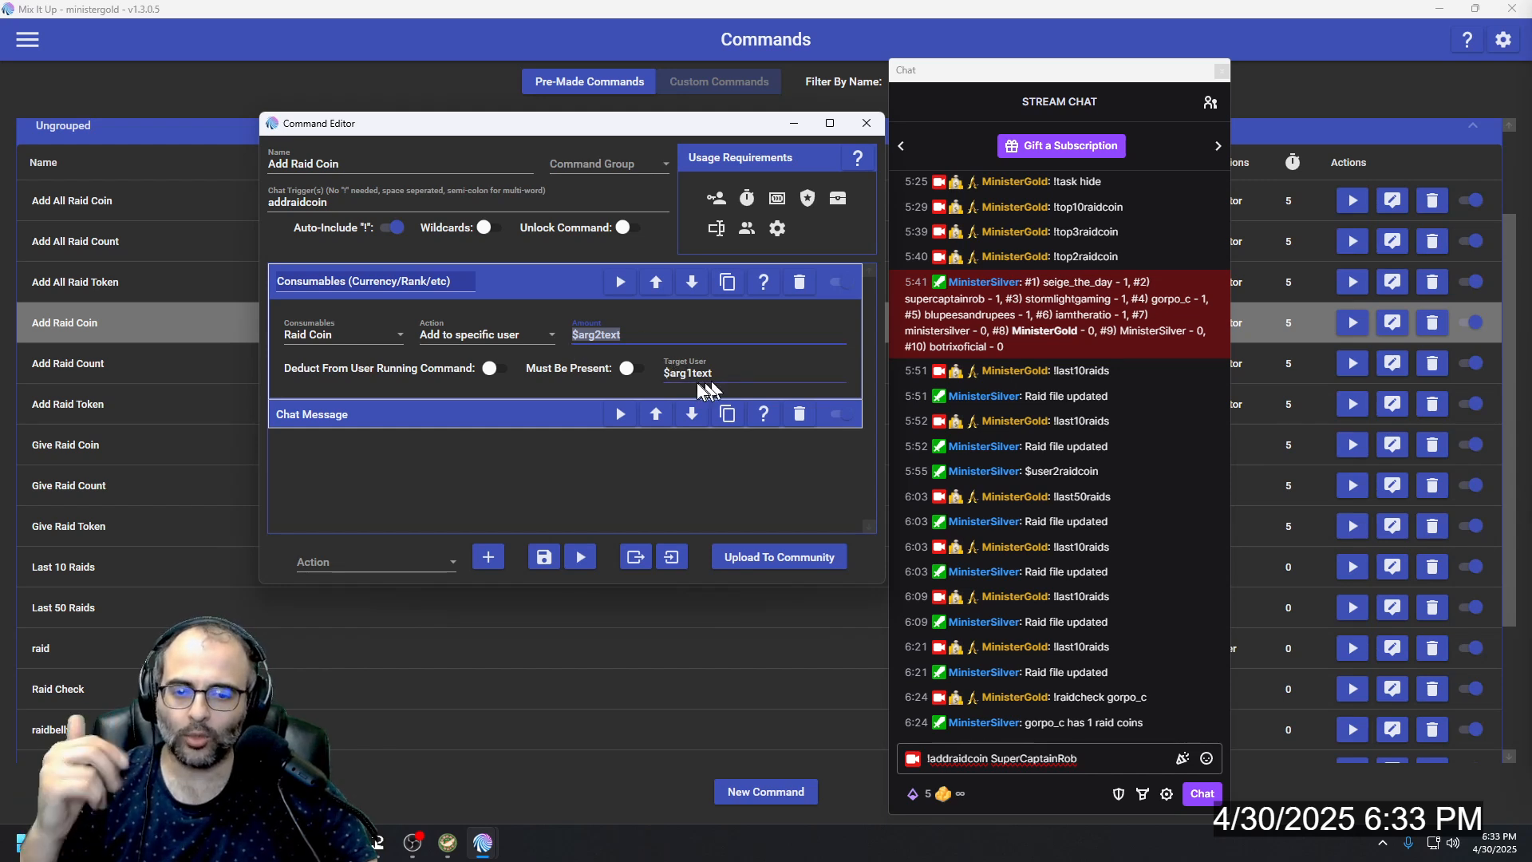
pyautogui.click(544, 406)
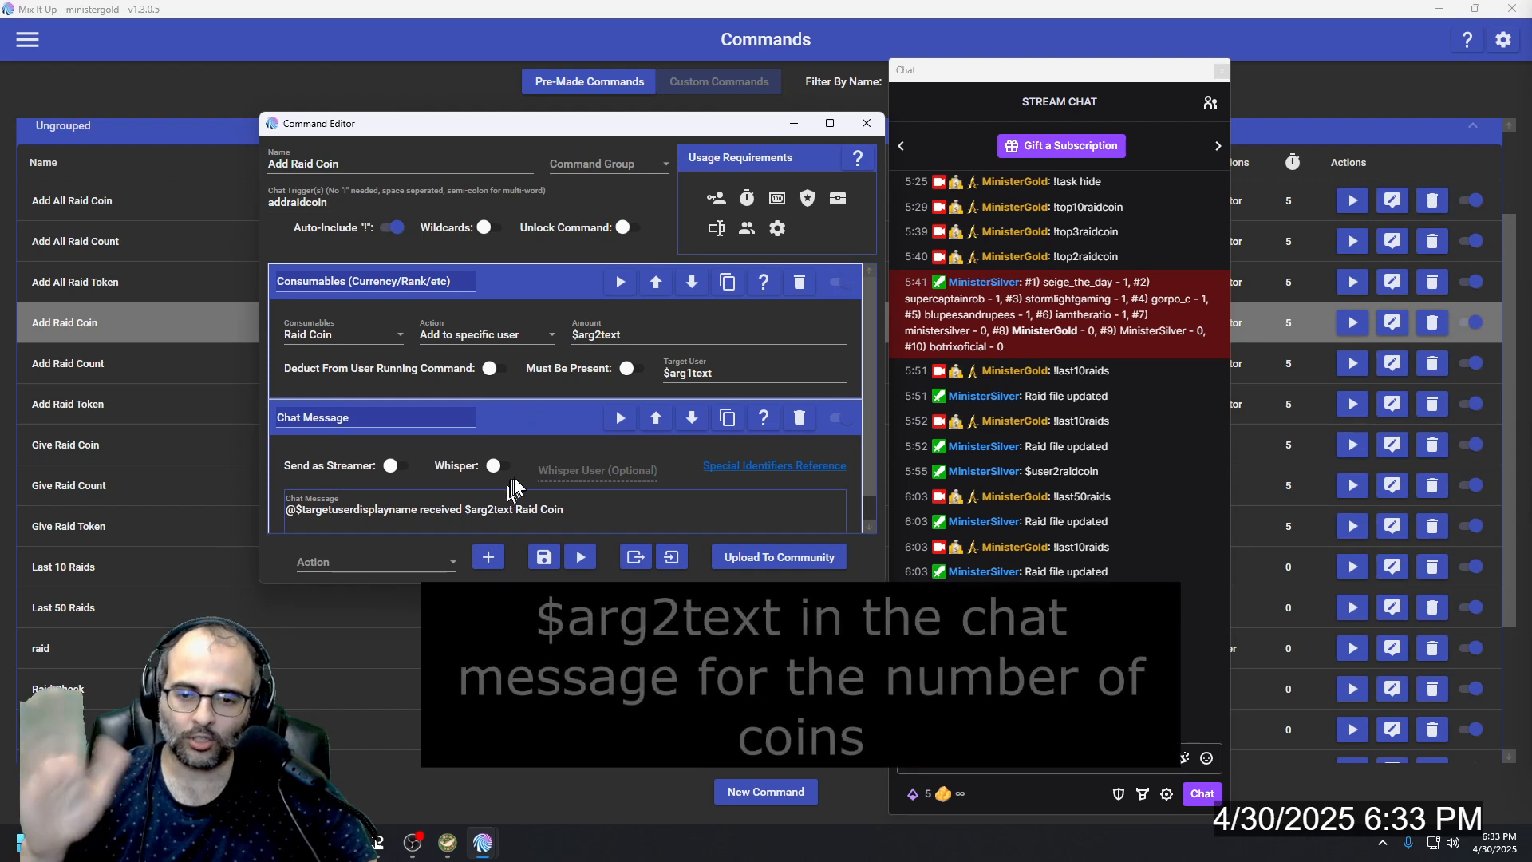
pyautogui.click(548, 284)
pyautogui.click(541, 306)
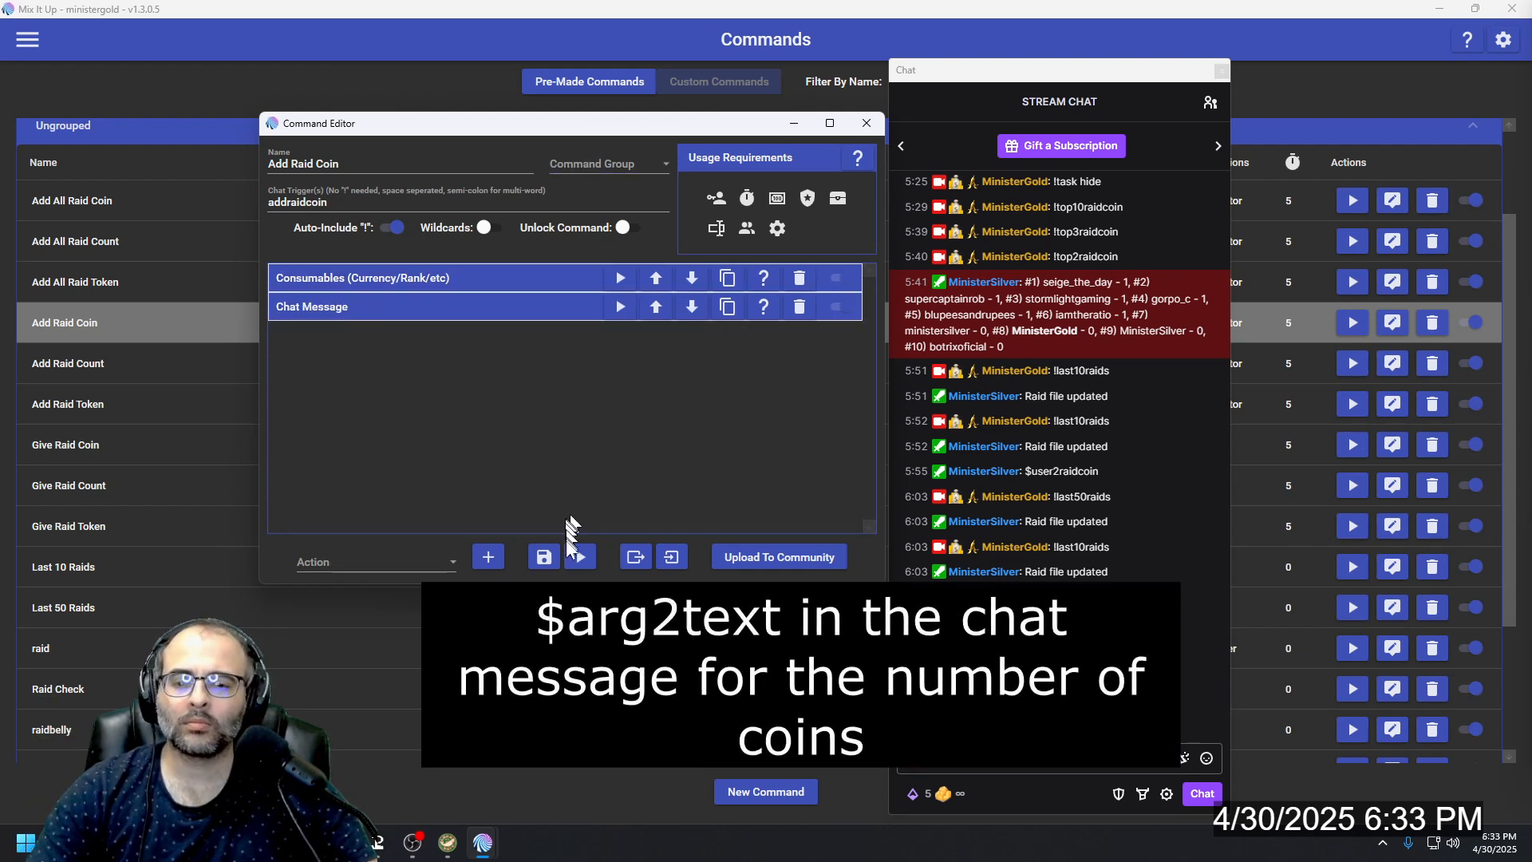
# Step: Close the Add Raid Coin command editor and the stream chat window
pyautogui.click(866, 123)
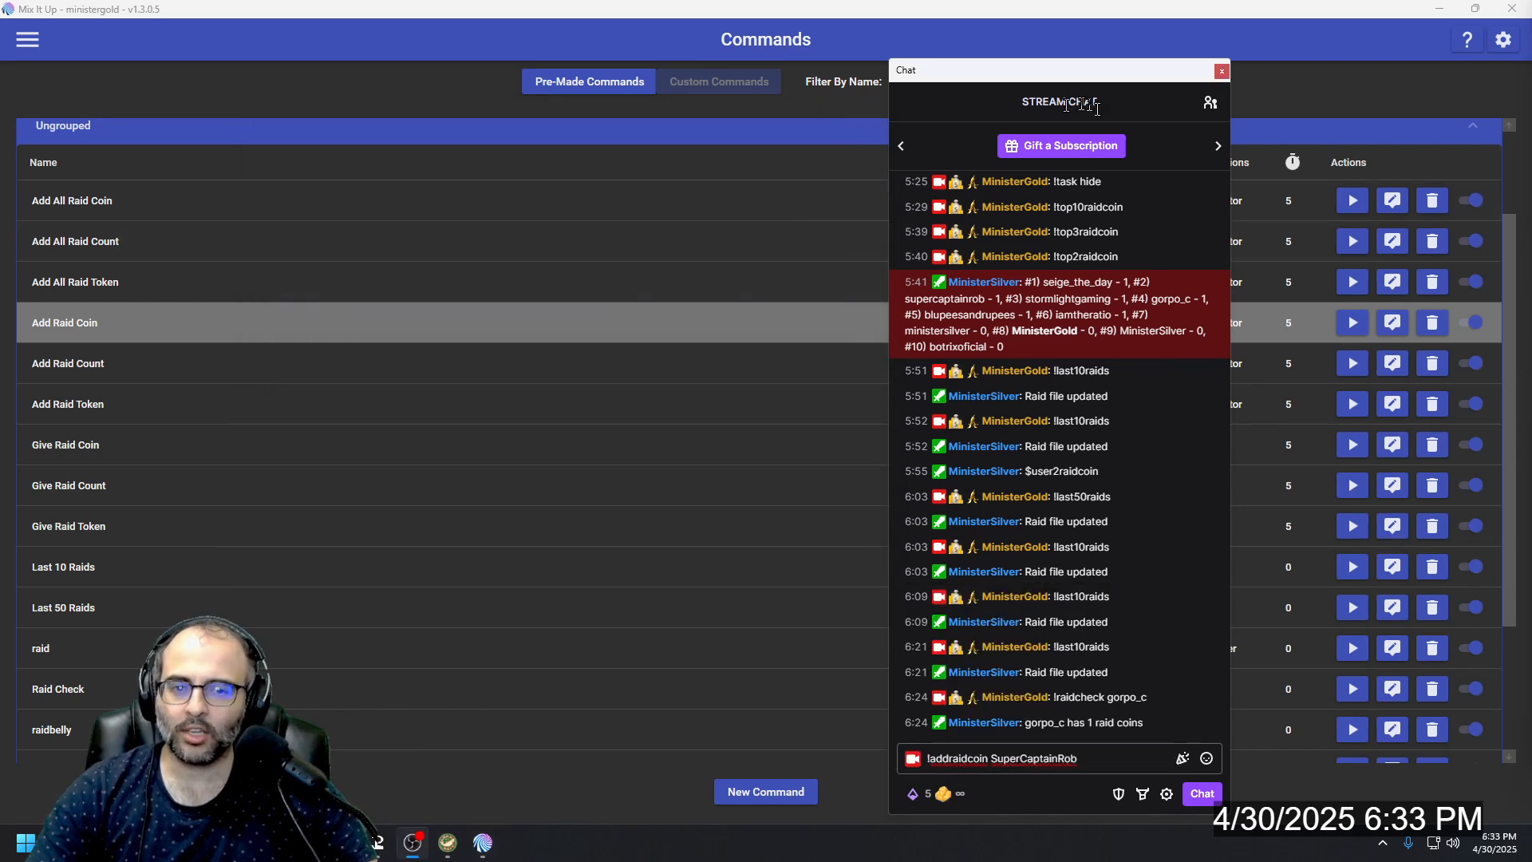
pyautogui.click(1221, 71)
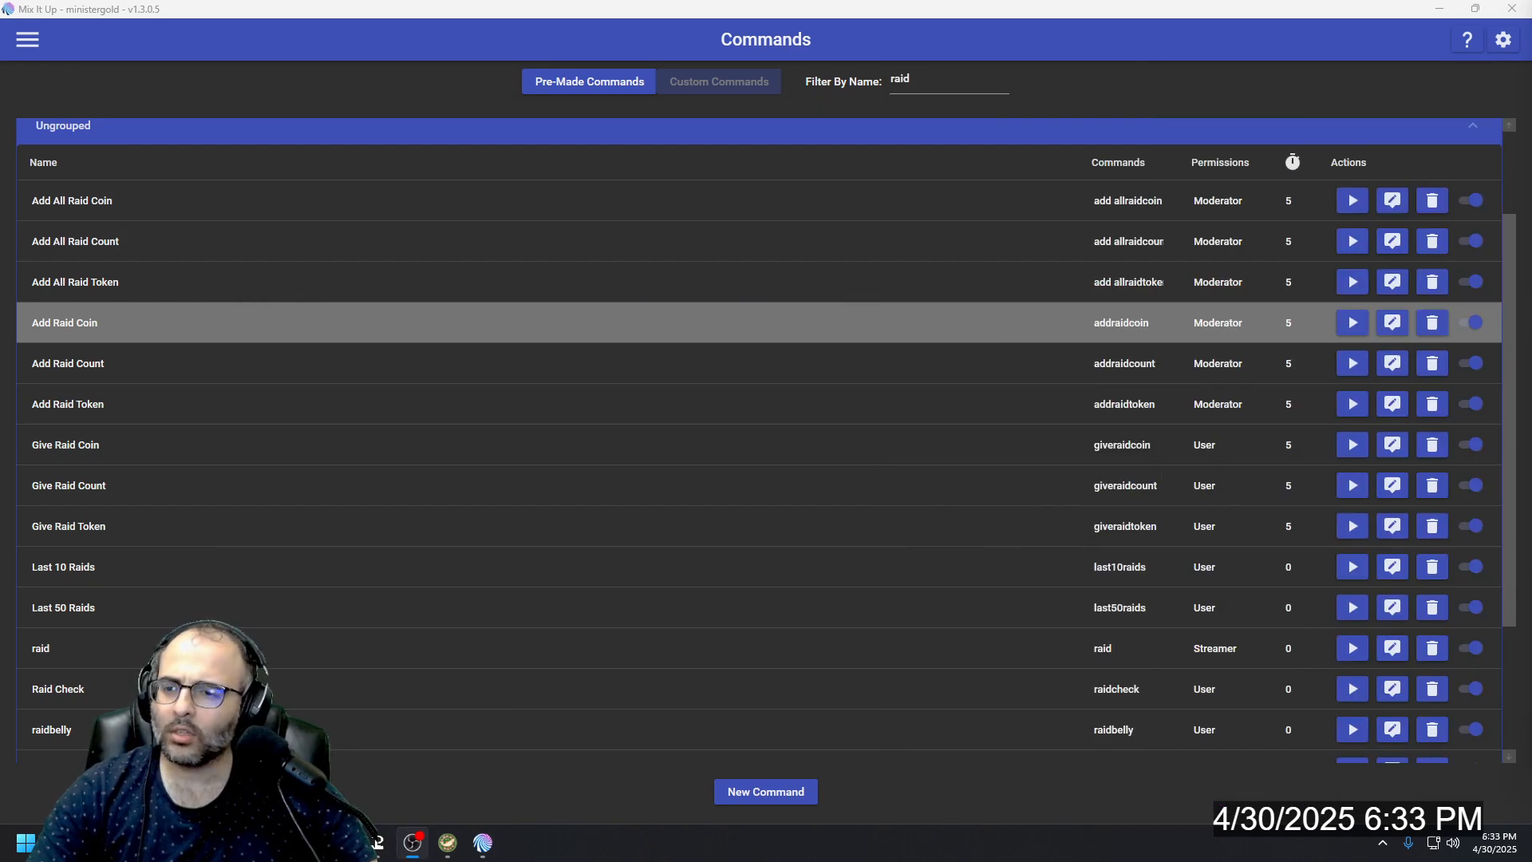
pyautogui.click(14, 323)
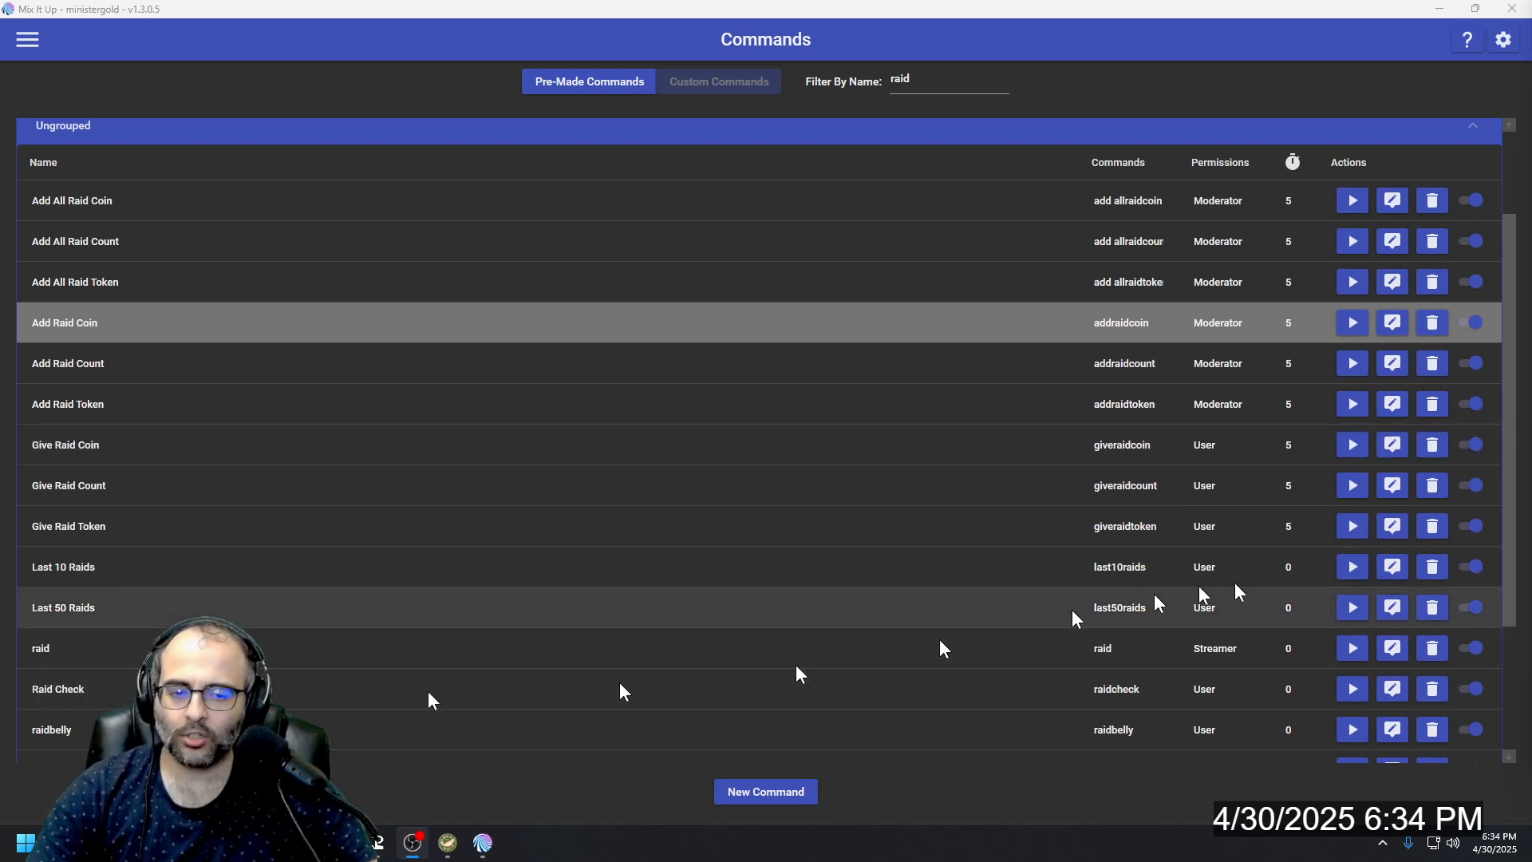
# Step: Open the Raid Check command, expand its Chat Message action, and place the editor and stream chat window side by side
pyautogui.click(1392, 688)
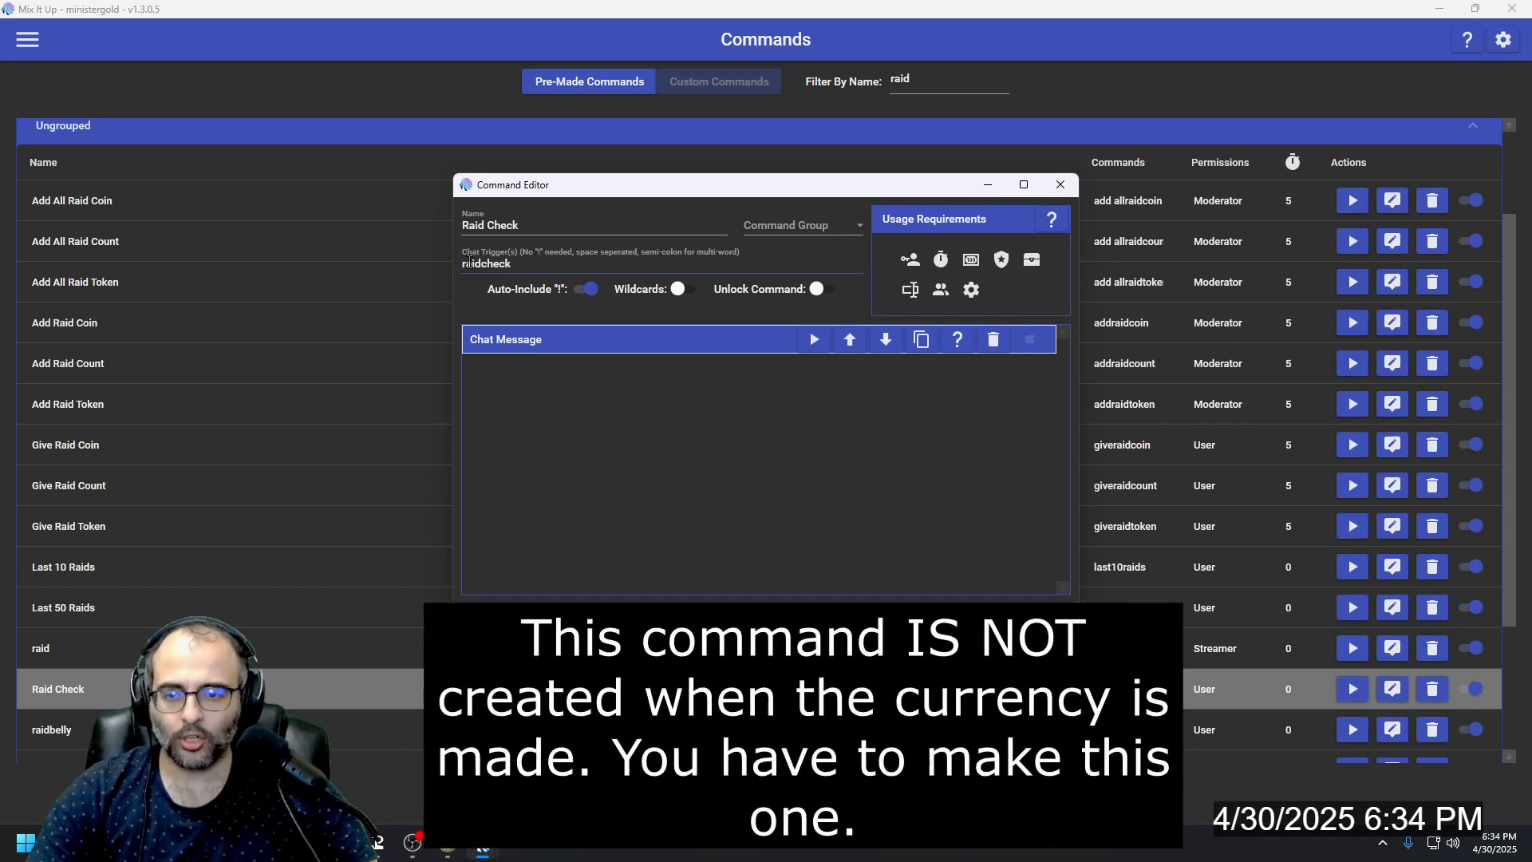
pyautogui.click(716, 345)
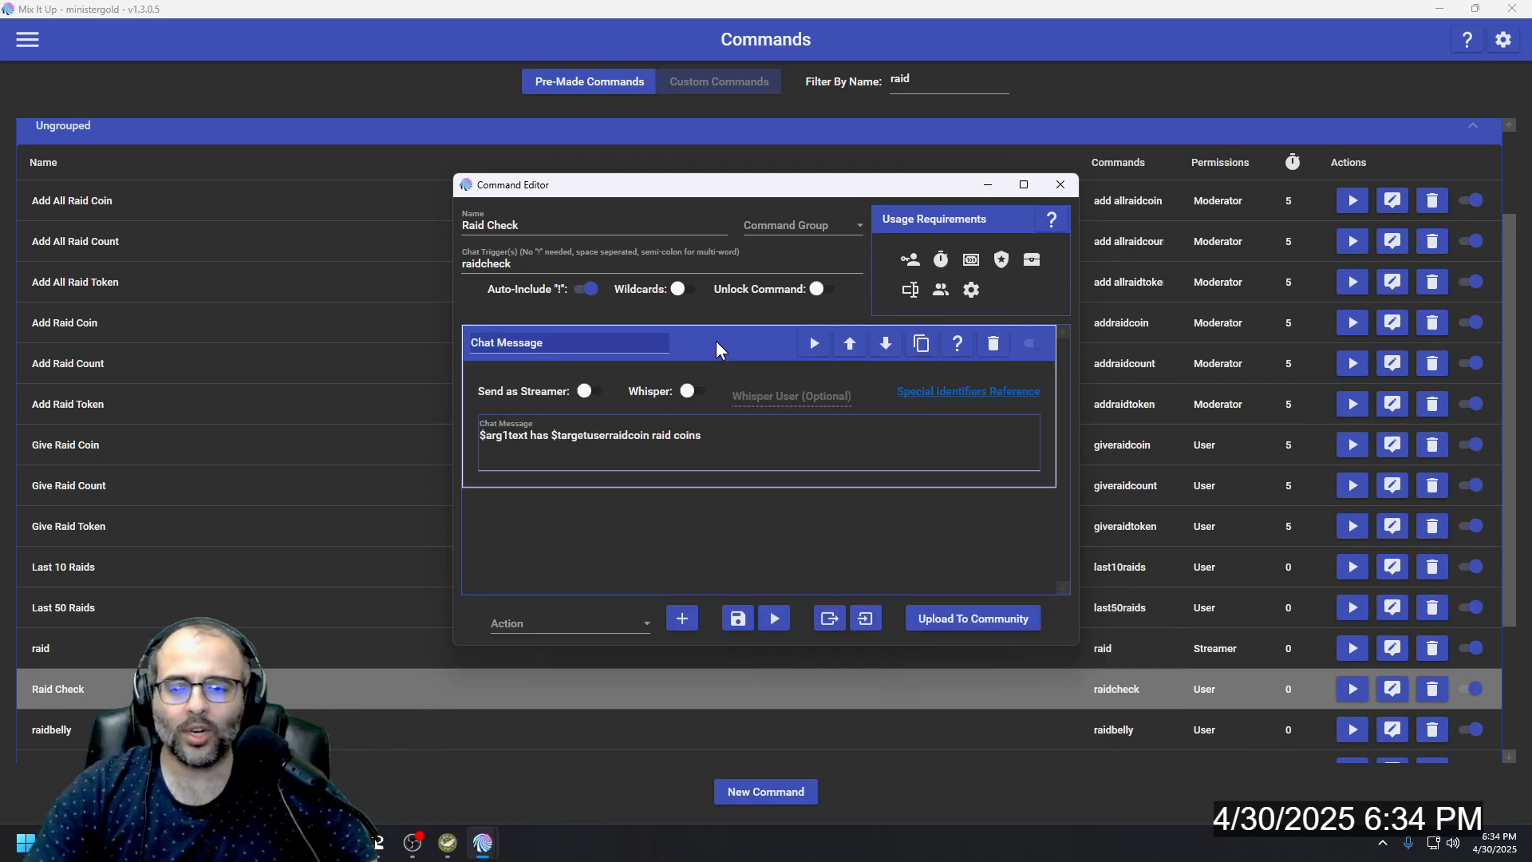
pyautogui.moveTo(722, 189); pyautogui.dragTo(446, 161)
pyautogui.moveTo(1531, 141); pyautogui.dragTo(1042, 114)
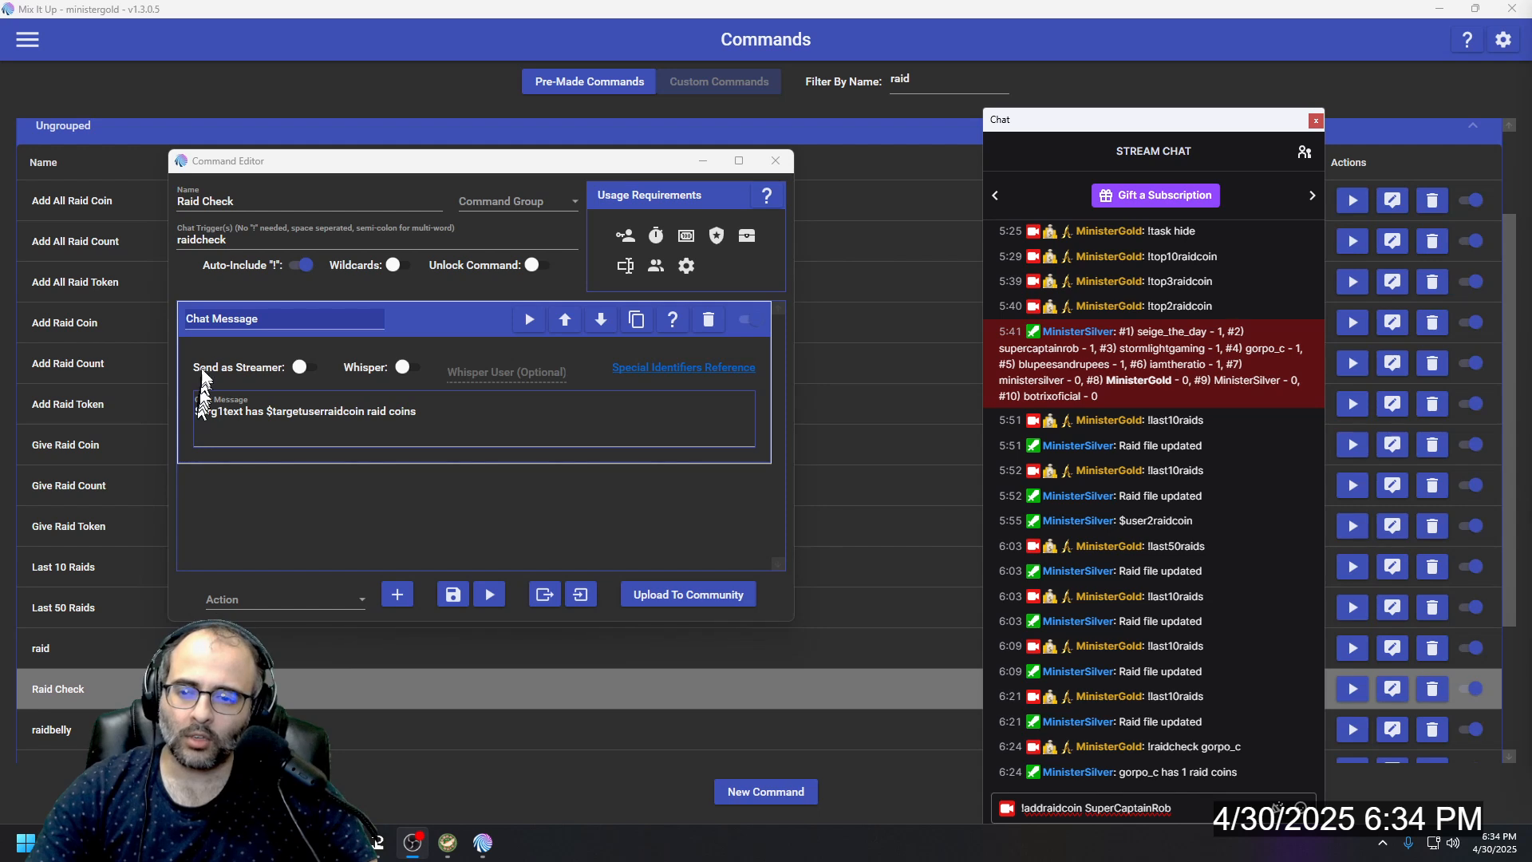
# Step: Choose Chat Message as the action type and highlight the currency name within the "$targetuserraidcoin" identifier
pyautogui.click(276, 603)
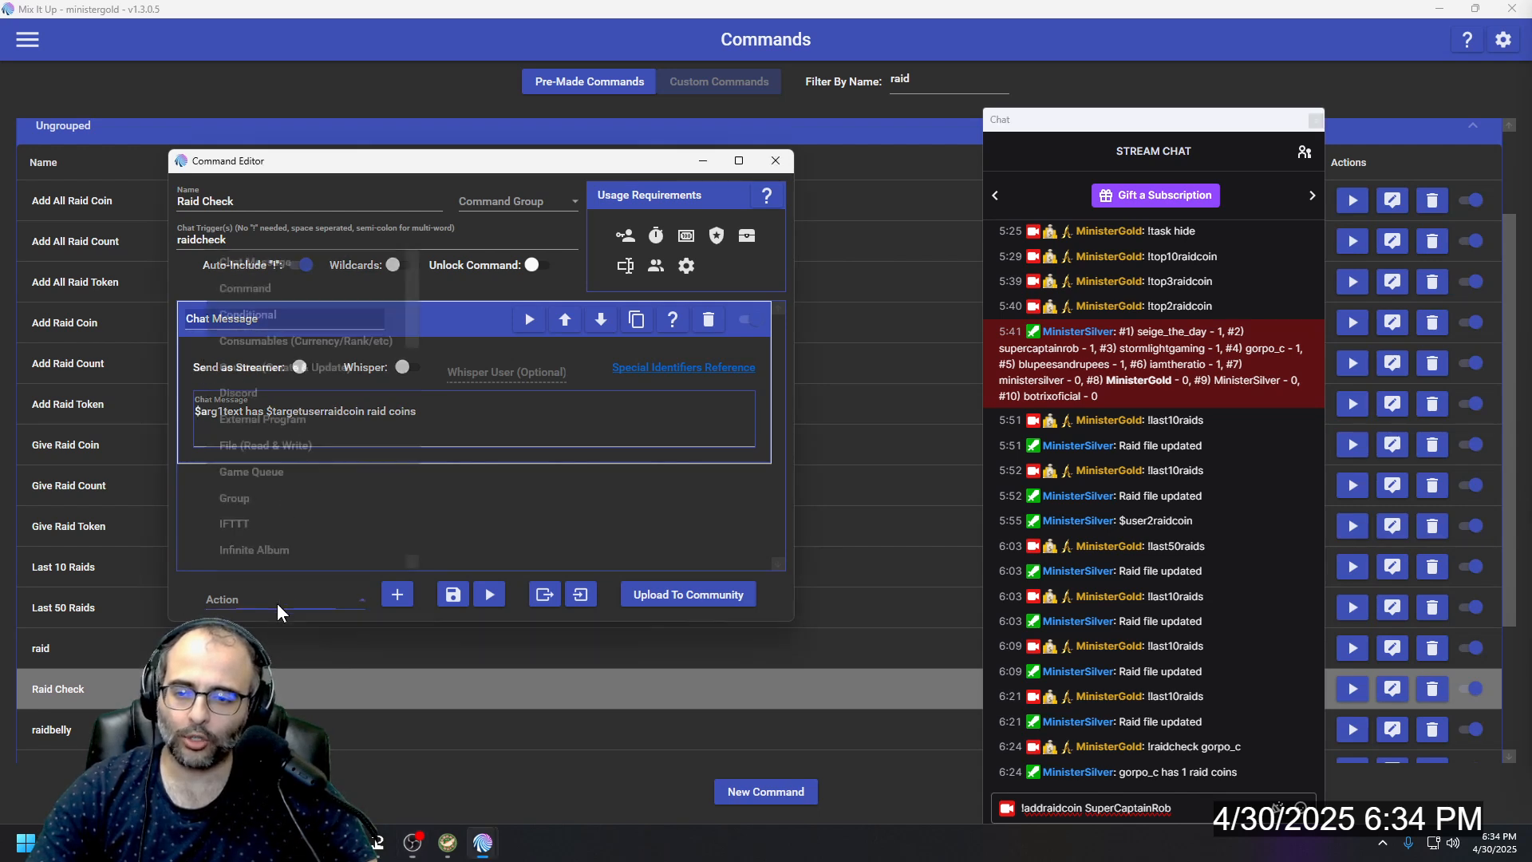
pyautogui.click(274, 268)
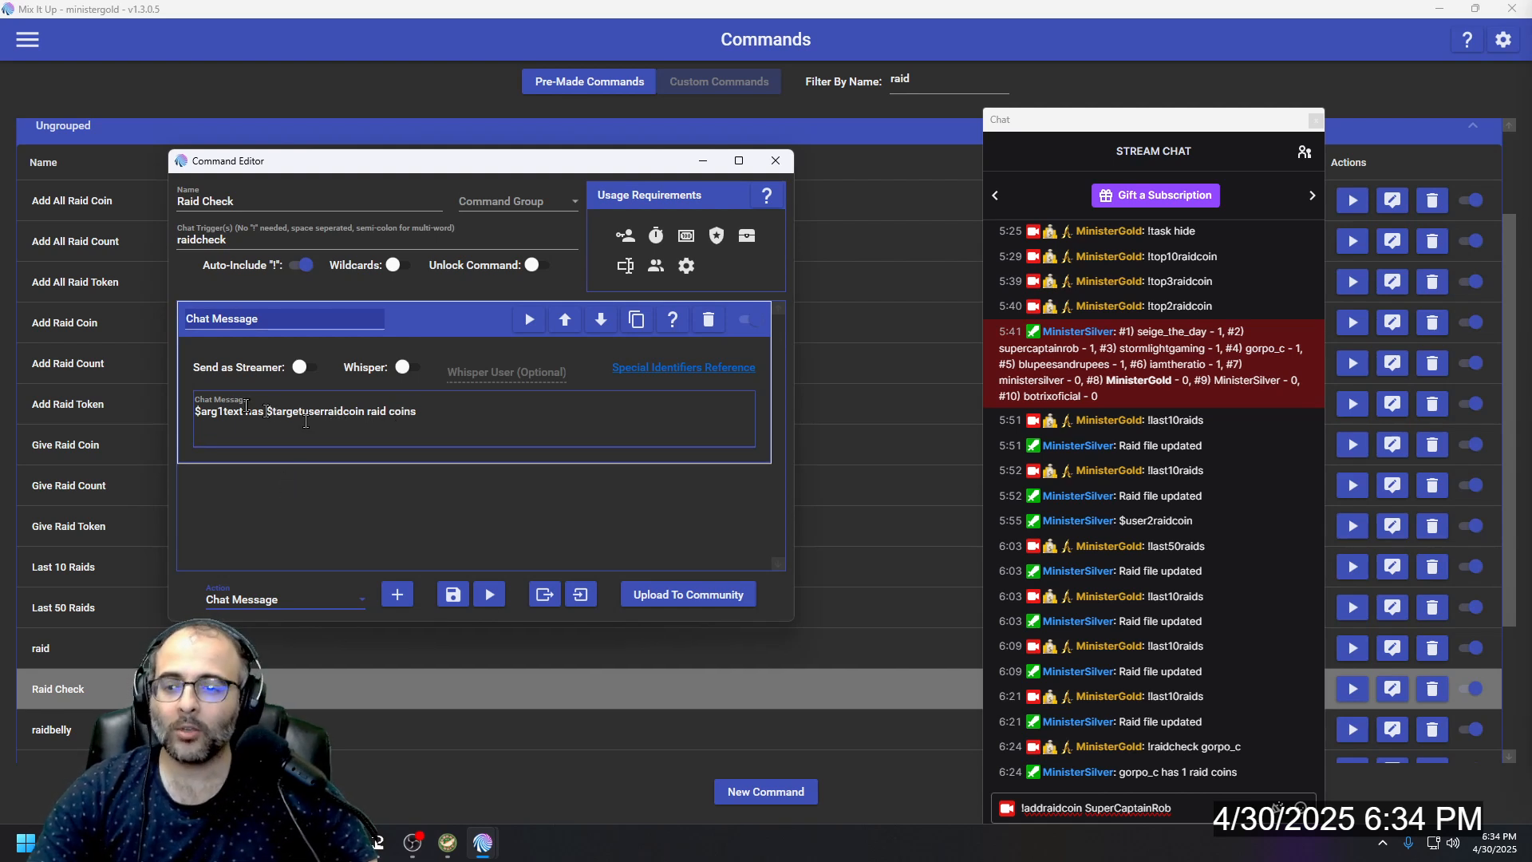
pyautogui.click(324, 413)
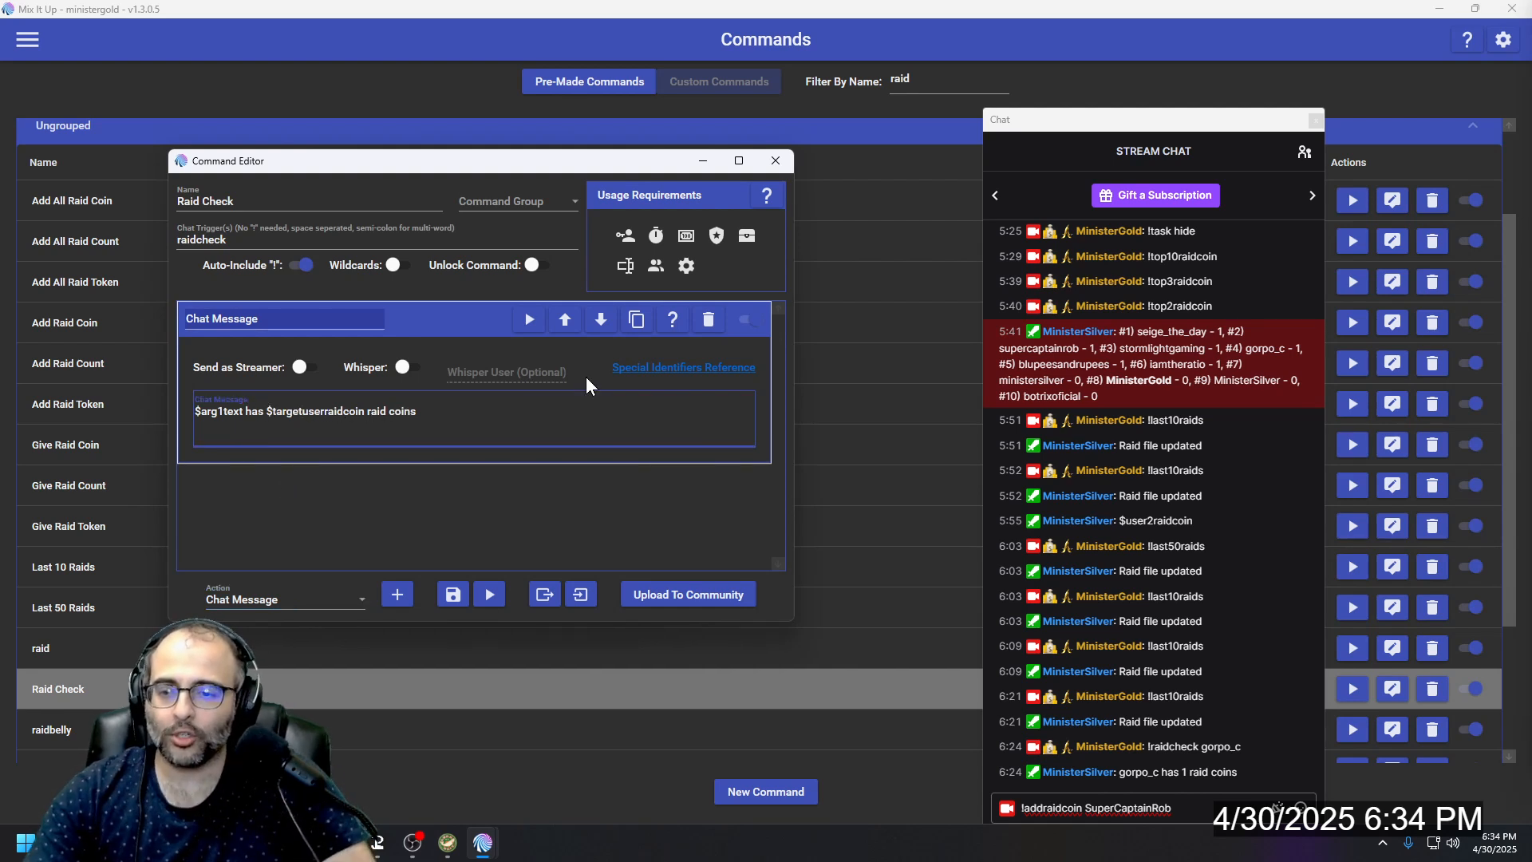
pyautogui.hotkey('ctrl', 'shift', 'Right')
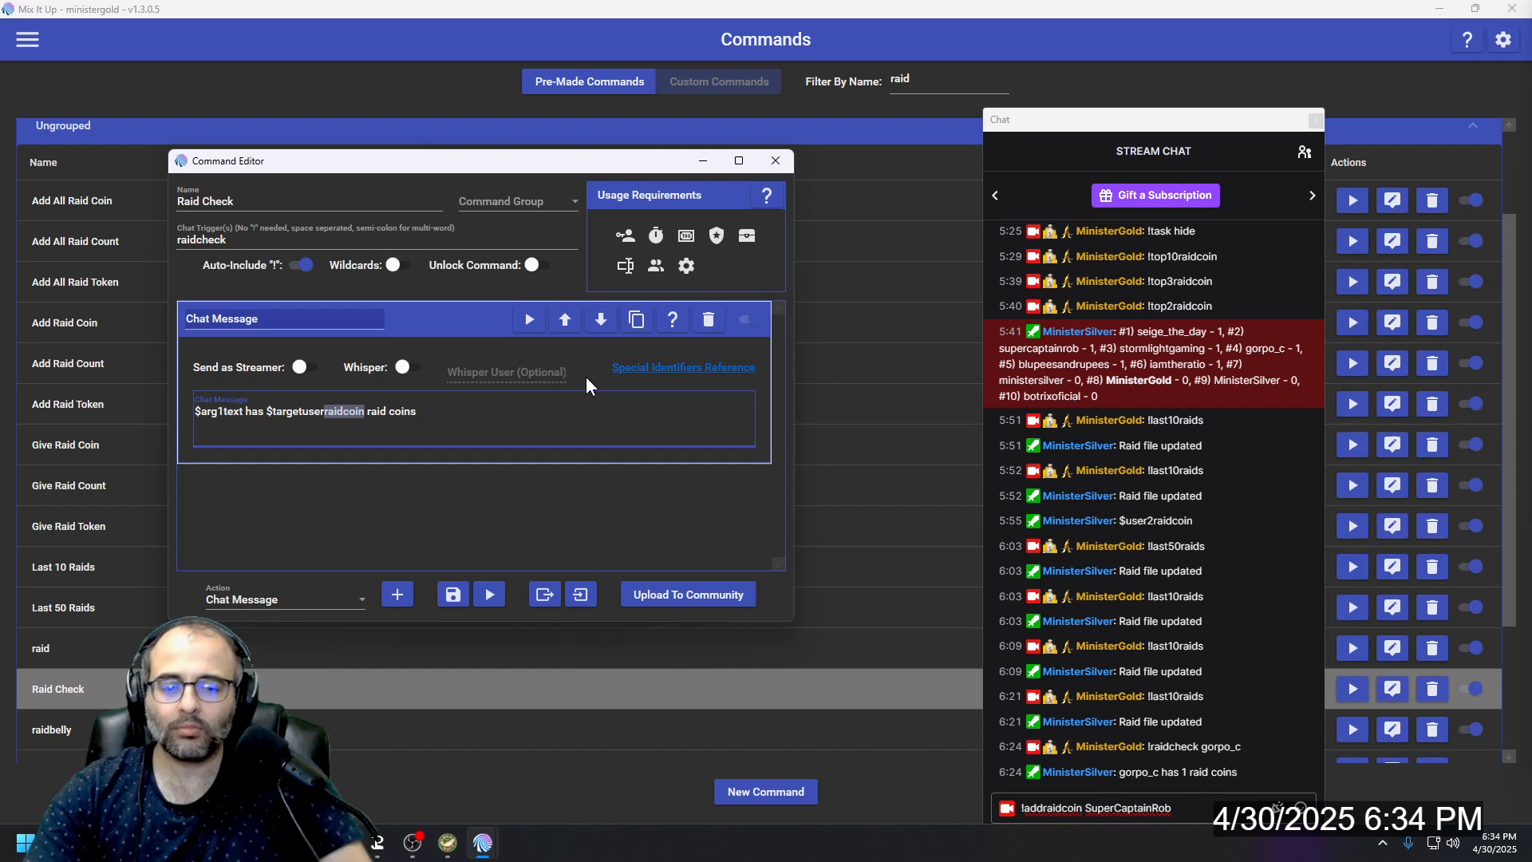
# Step: Replace the drafted chat message with "!raidcheck" followed by a username and send it
pyautogui.click(1191, 809)
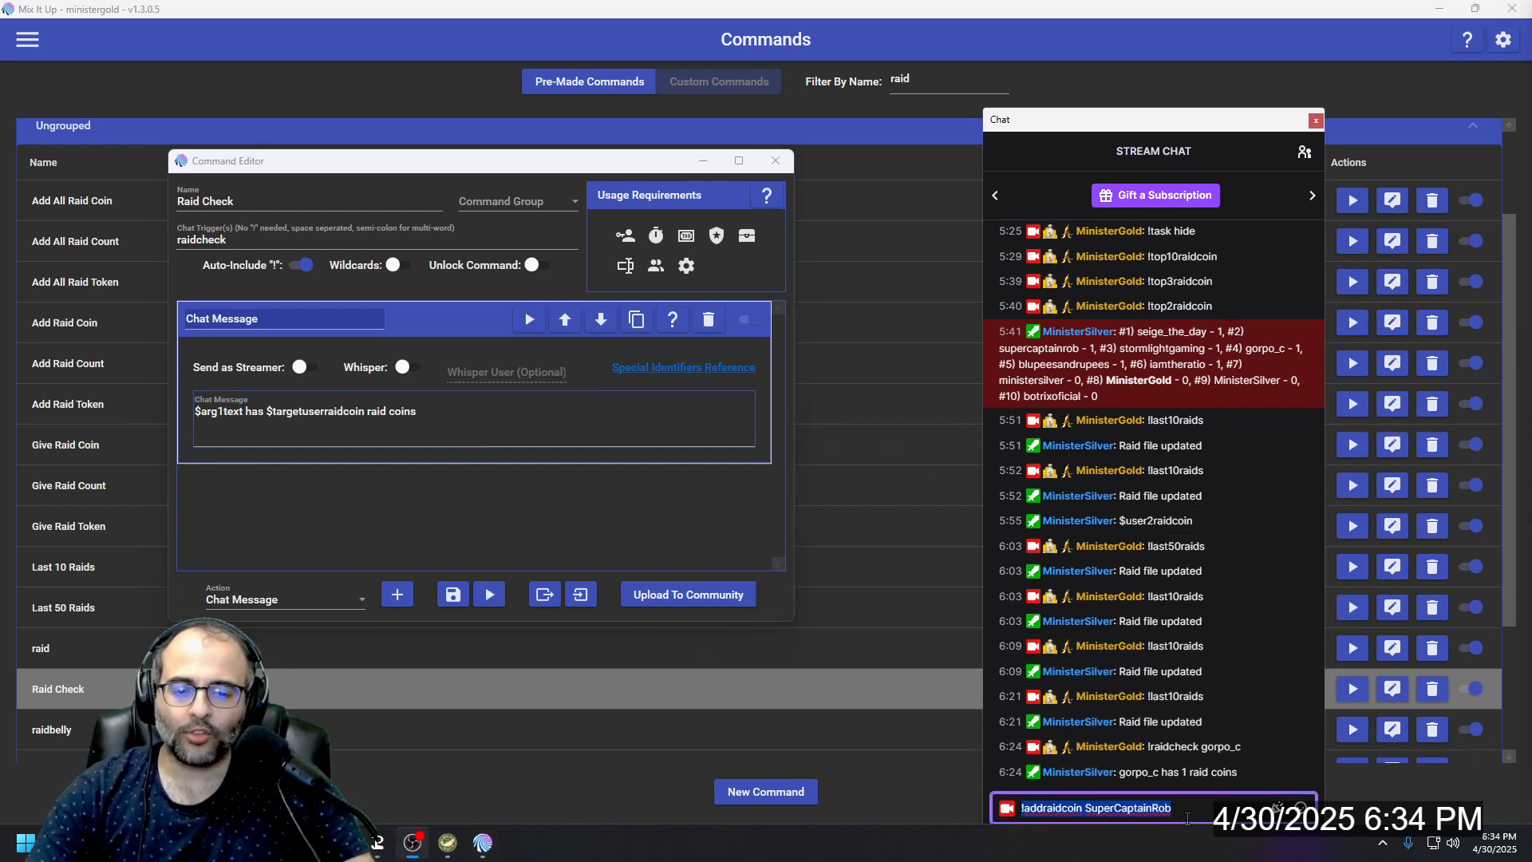
pyautogui.hotkey('ctrl', 'a')
pyautogui.write('!ra')
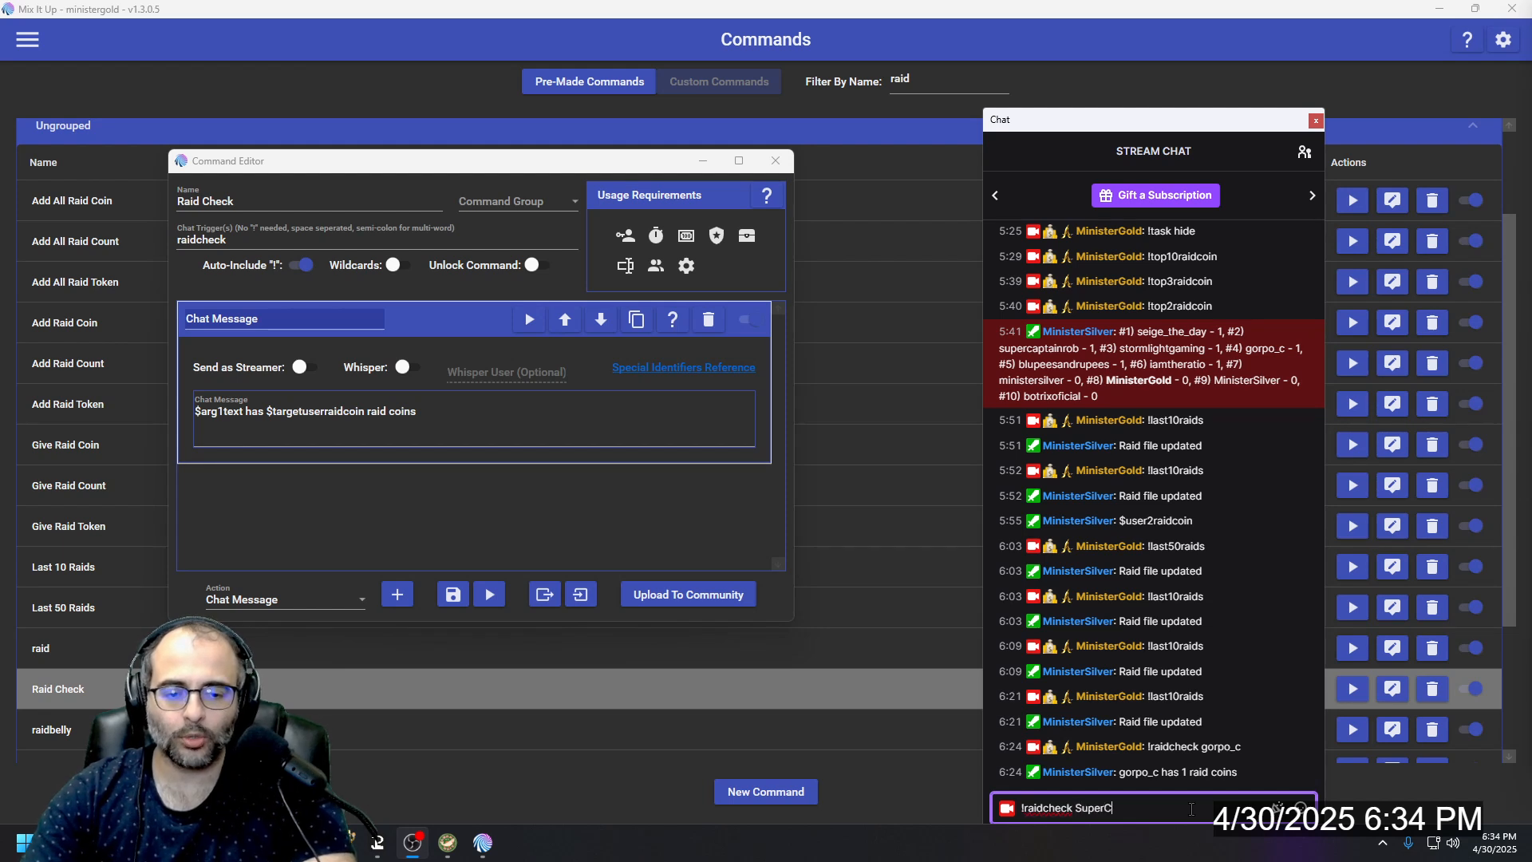
pyautogui.write('idcheck SuperCaptainRob')
pyautogui.press('Return')
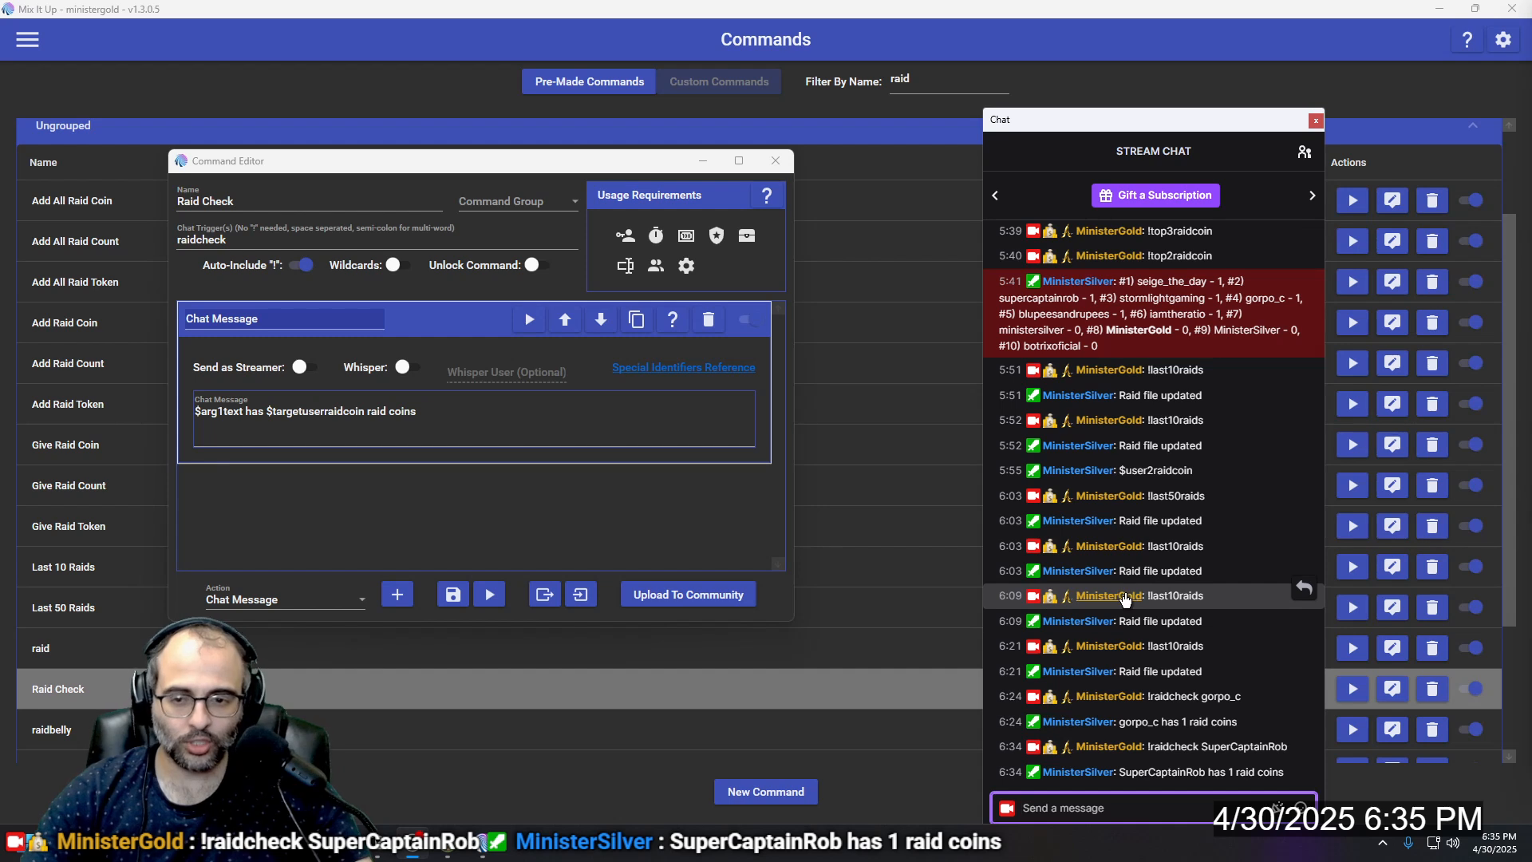
# Step: Collapse the Chat Message action and close the Raid Check command editor
pyautogui.moveTo(1050, 552)
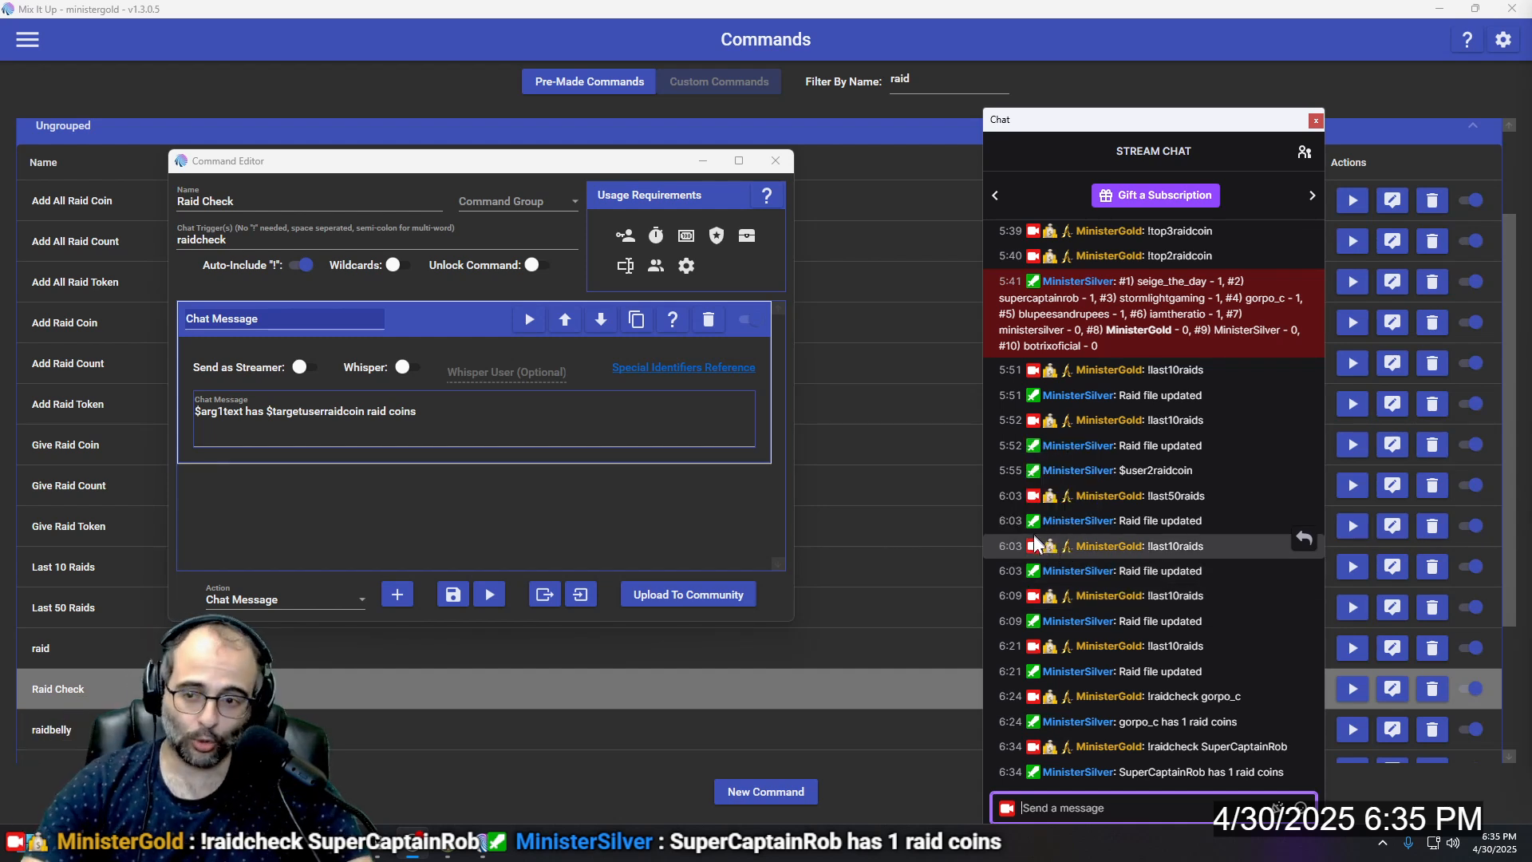
pyautogui.click(455, 324)
pyautogui.click(770, 163)
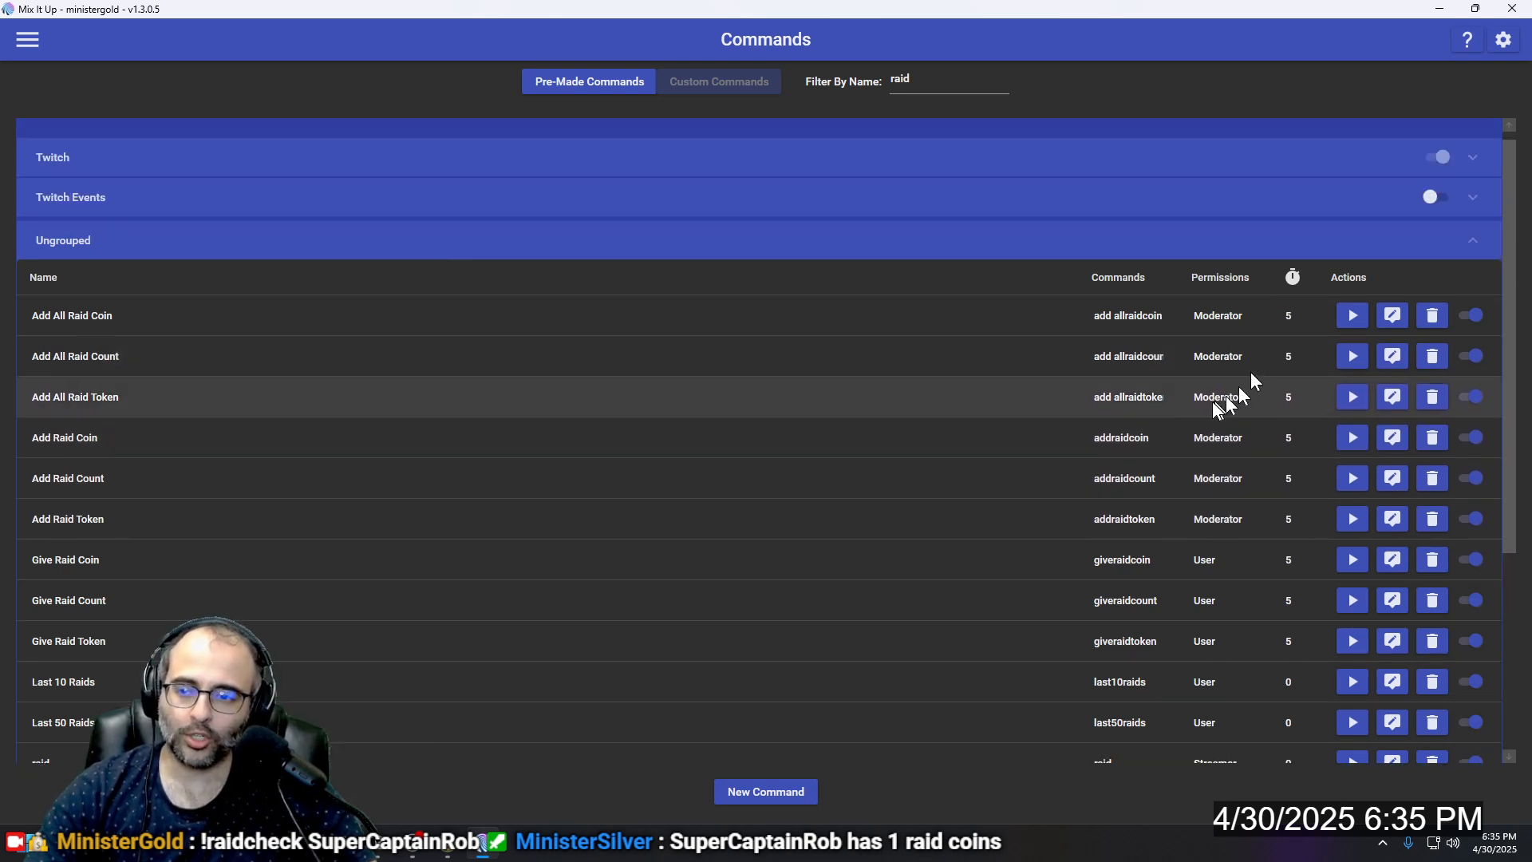
# Step: Open the Last 10 Raids command and set its usage role requirement to Streamer in simple mode
pyautogui.scroll(-3, 202, 596)
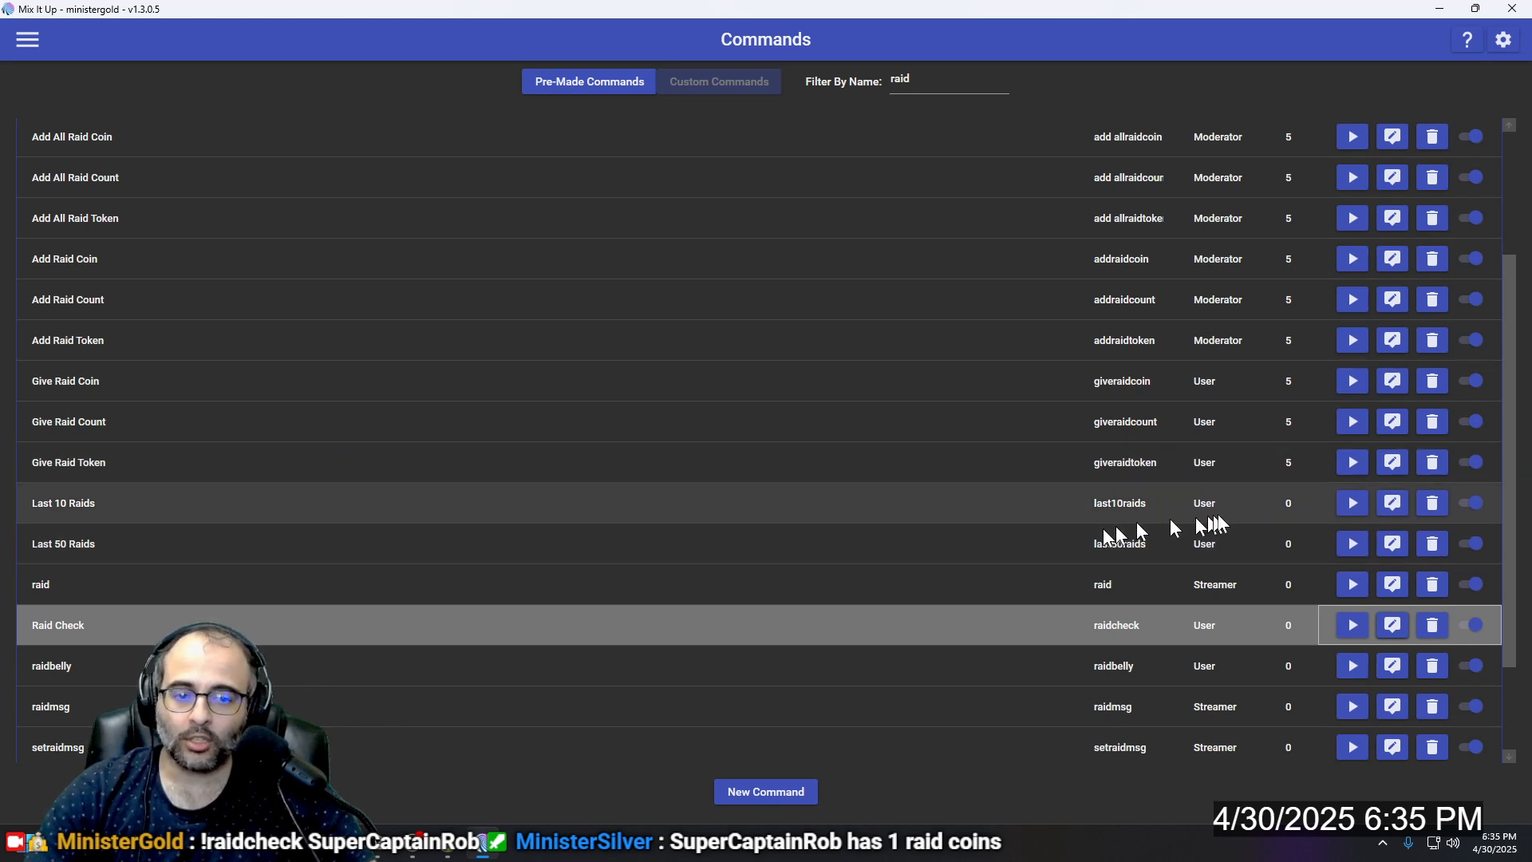
pyautogui.click(1395, 506)
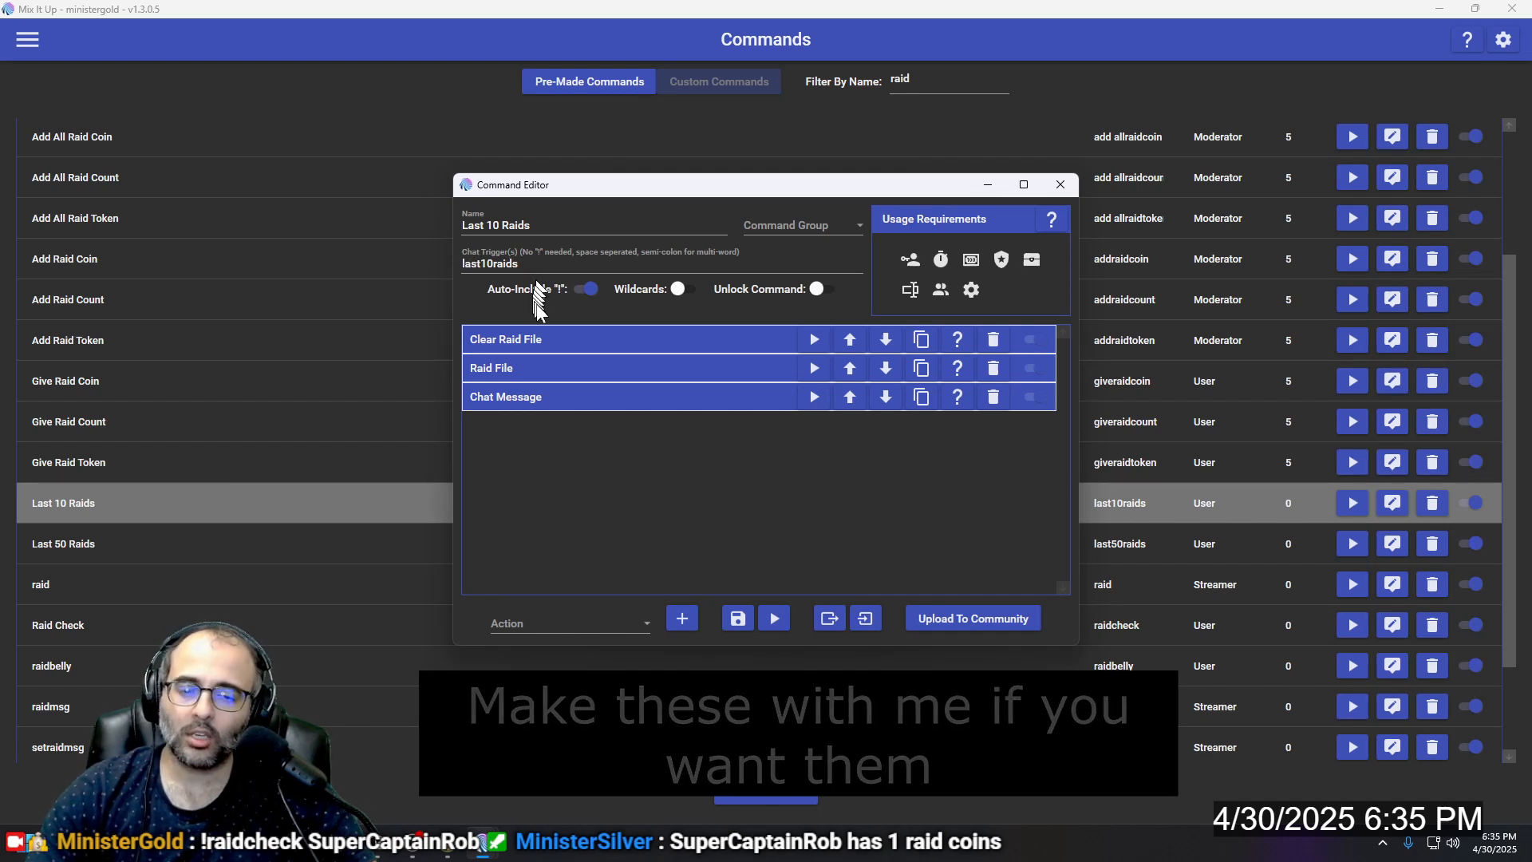
pyautogui.click(913, 267)
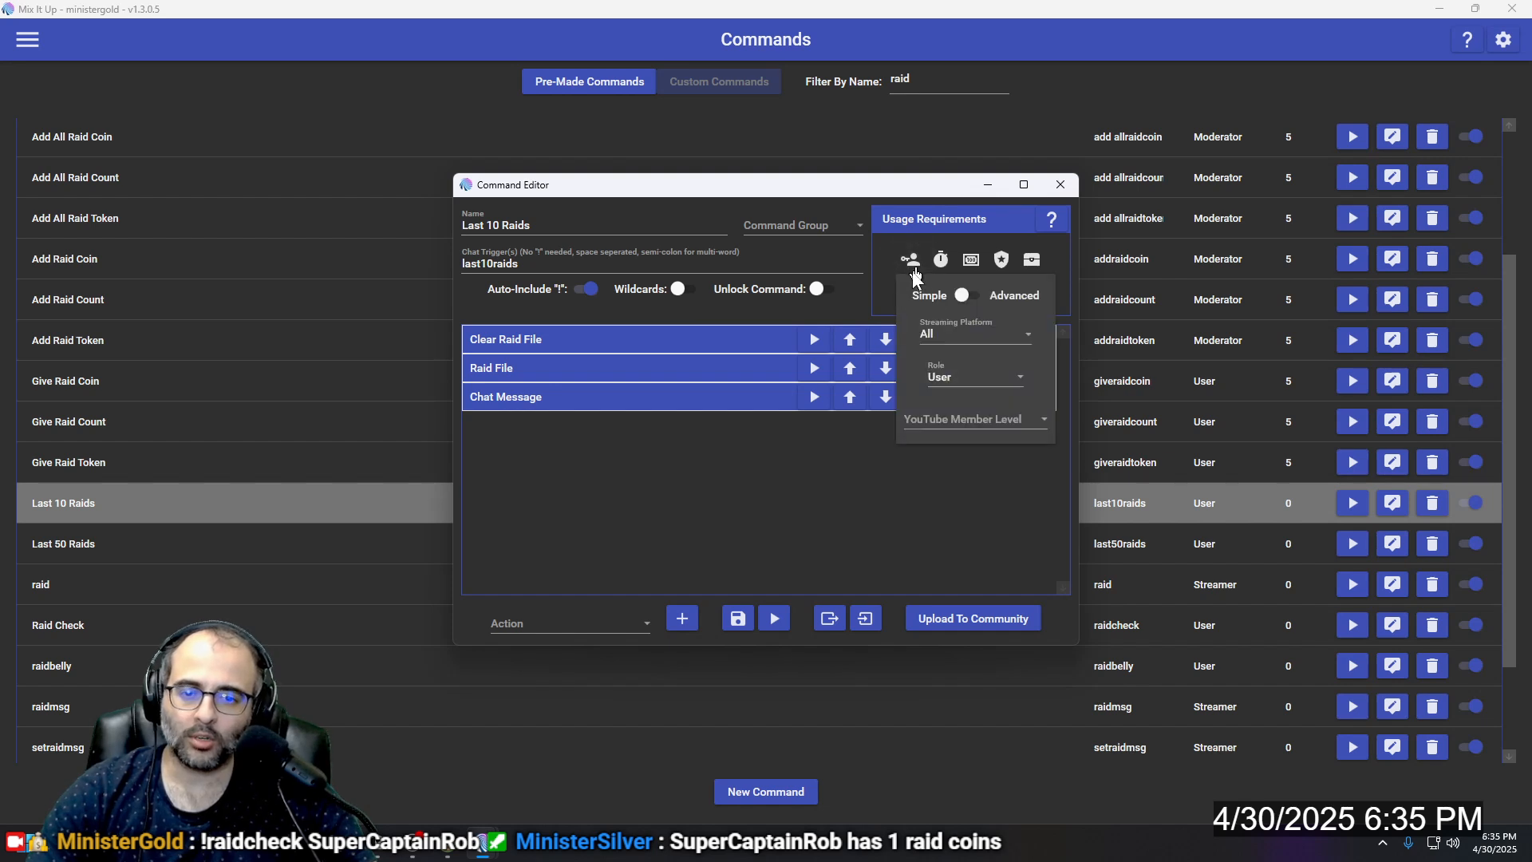
pyautogui.click(963, 296)
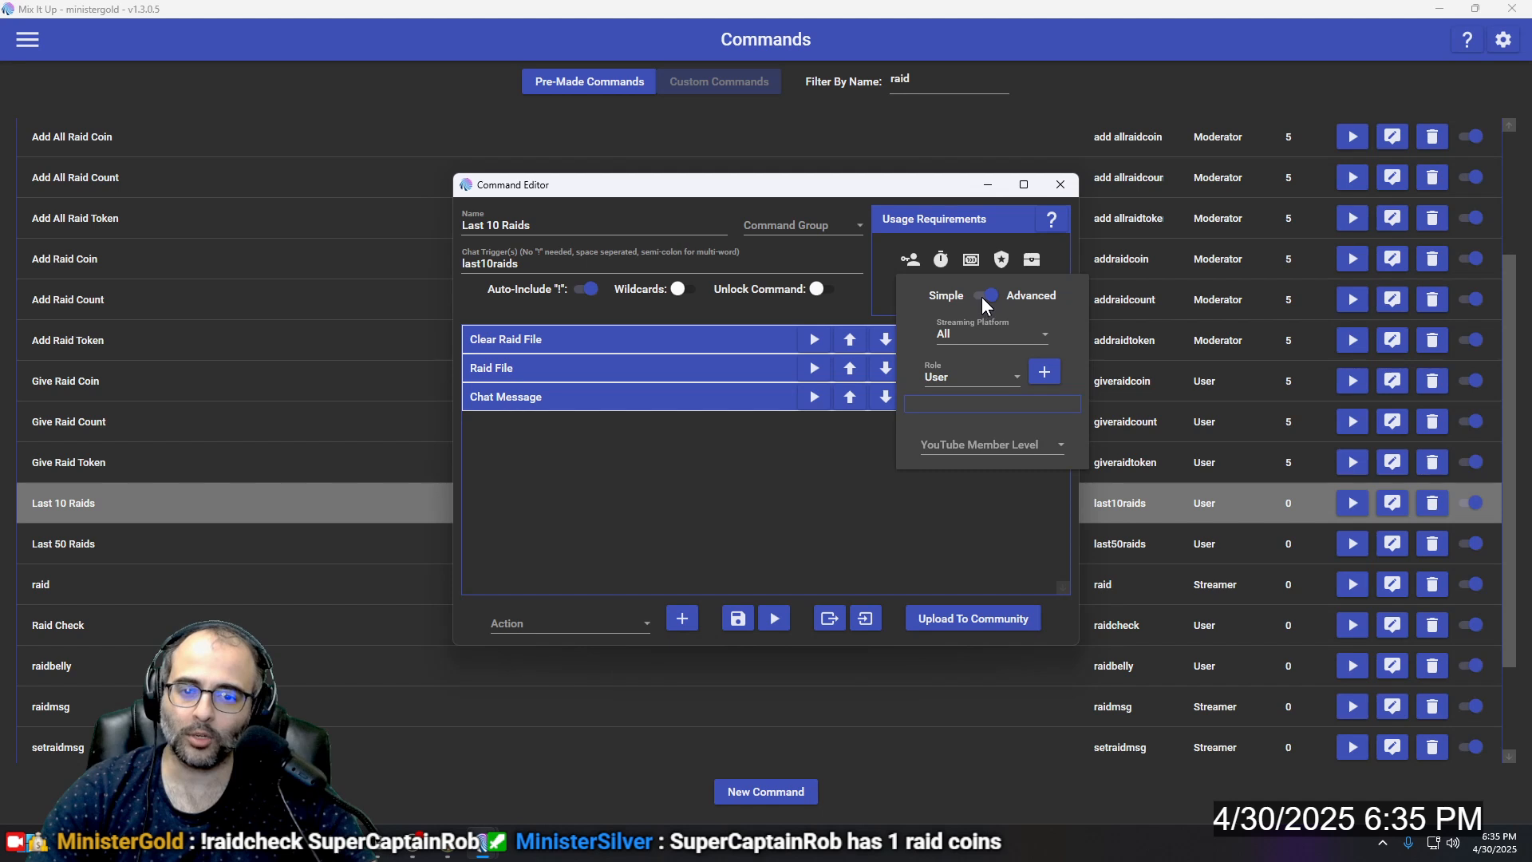
pyautogui.click(987, 296)
pyautogui.click(965, 375)
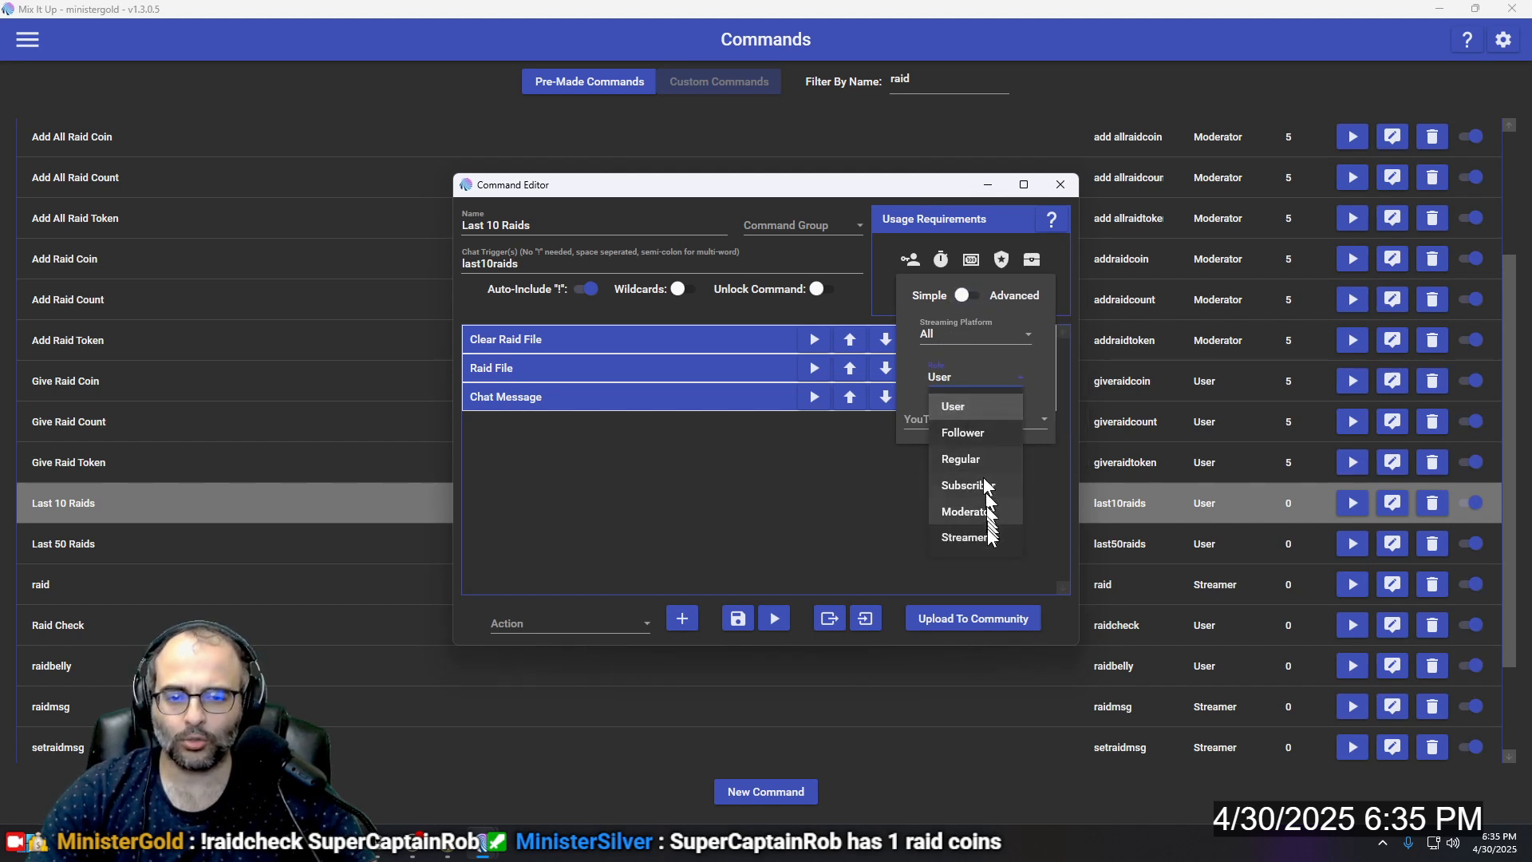
pyautogui.click(985, 534)
pyautogui.click(735, 521)
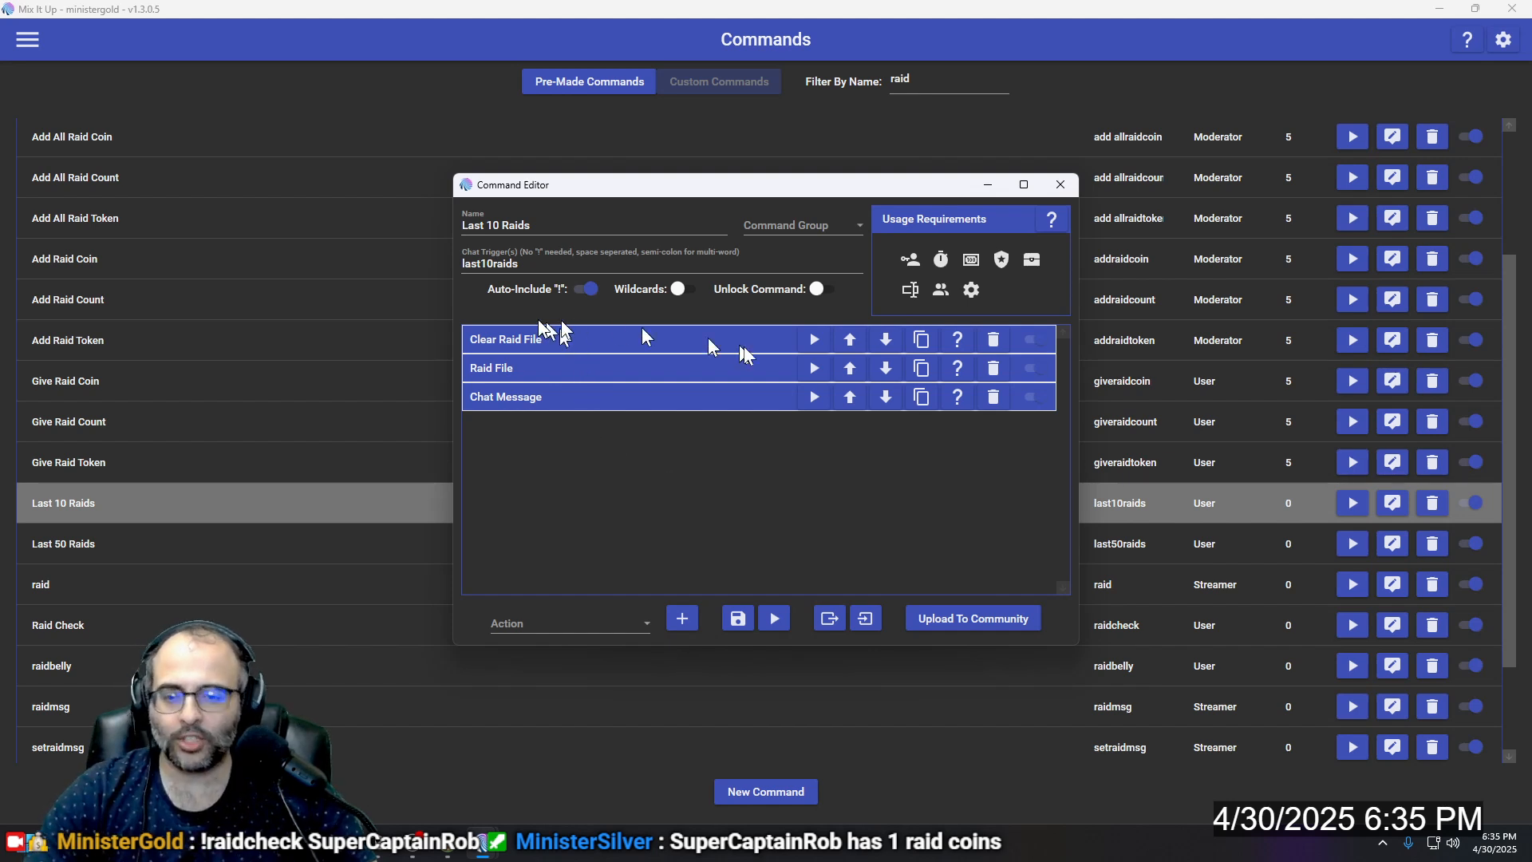
# Step: Choose File (Read & Write) as the action type and expand the Clear Raid File action
pyautogui.click(582, 623)
pyautogui.scroll(-1, 605, 554)
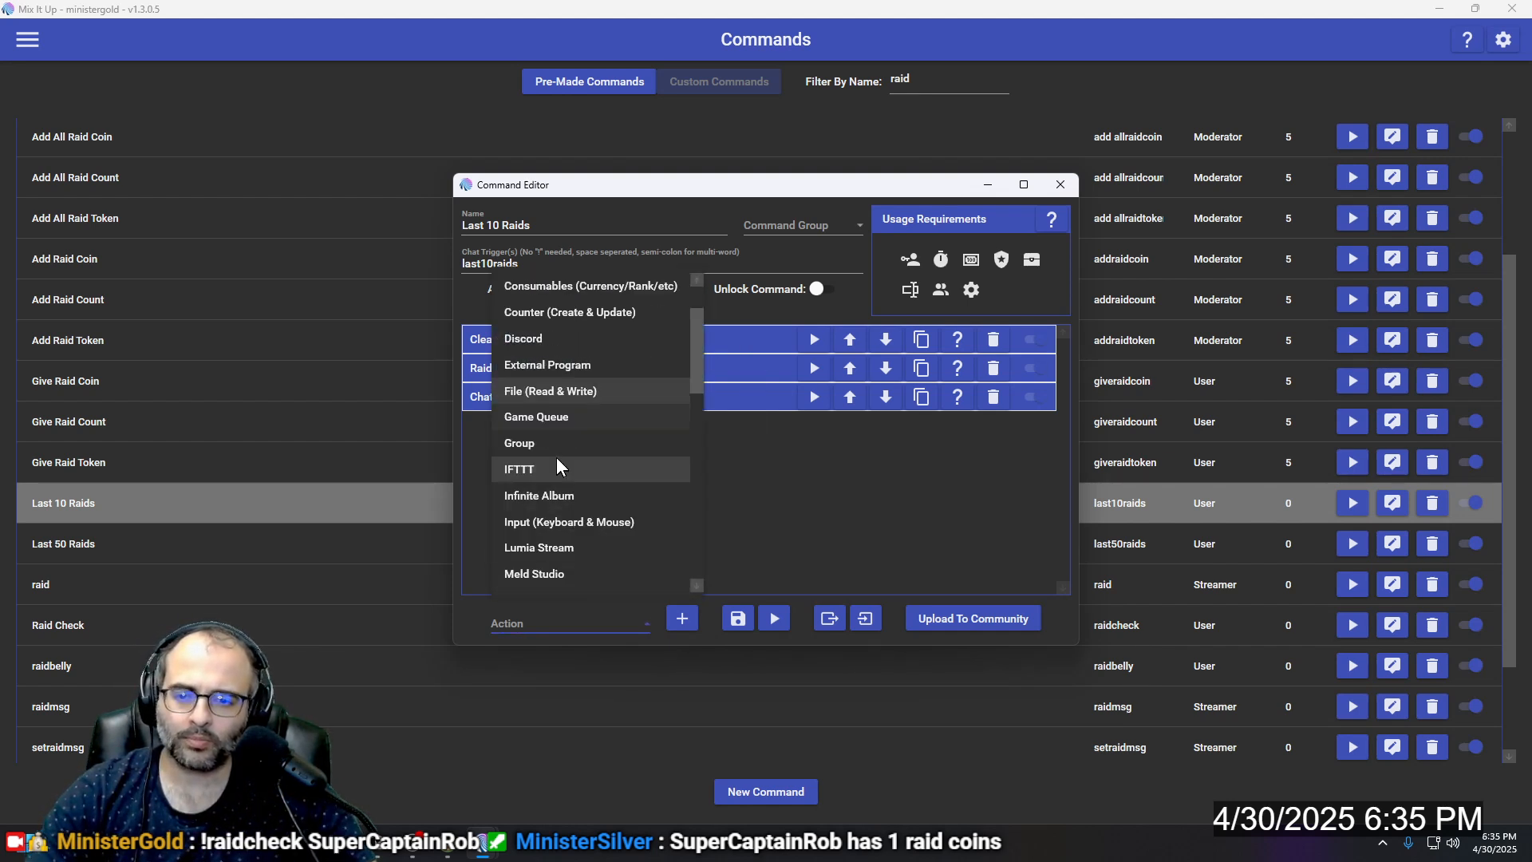
pyautogui.click(565, 391)
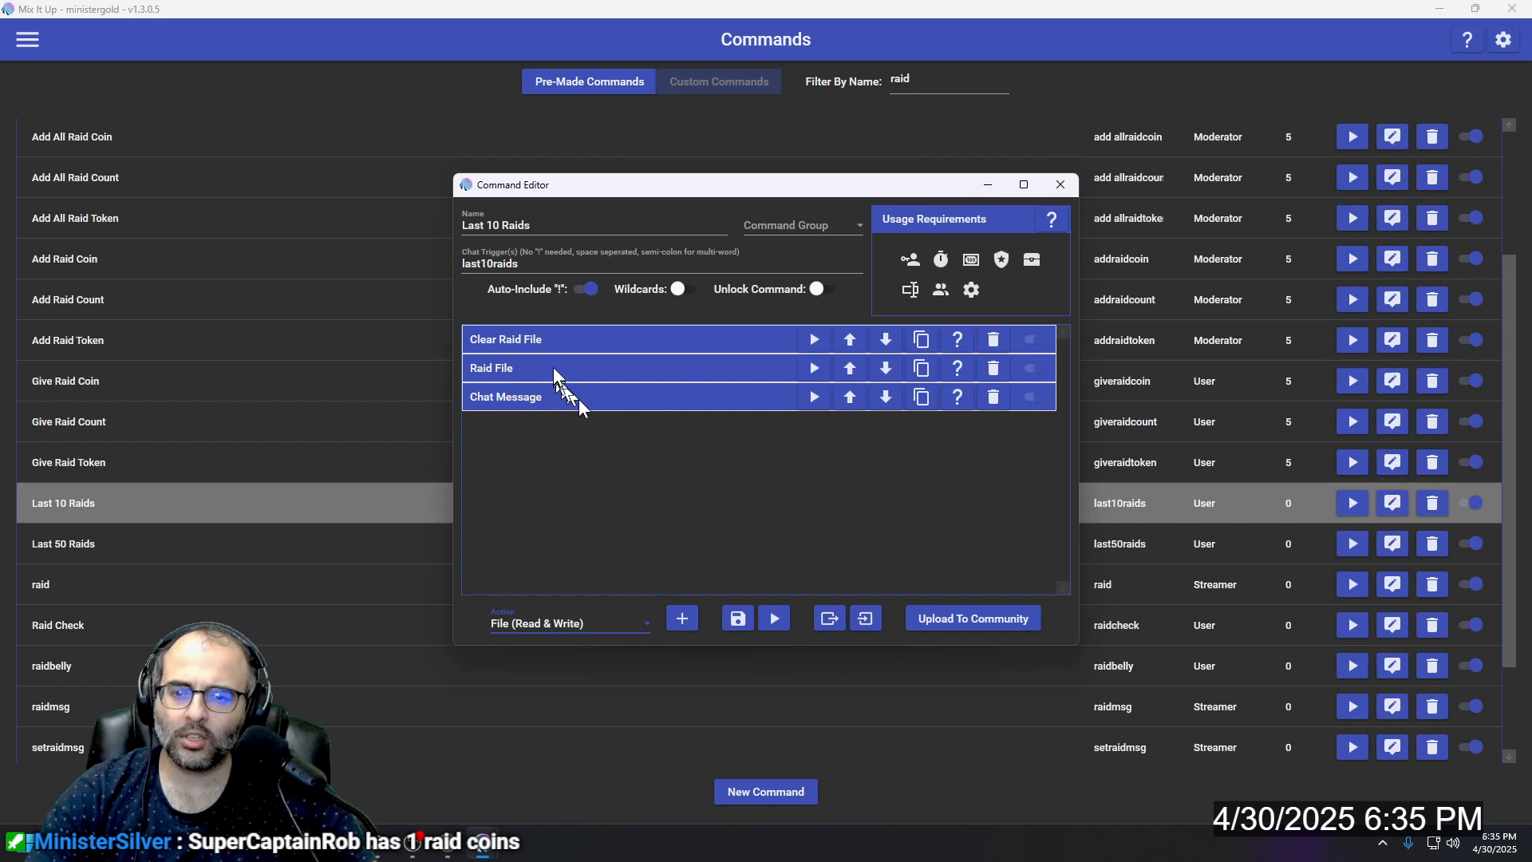
pyautogui.click(549, 338)
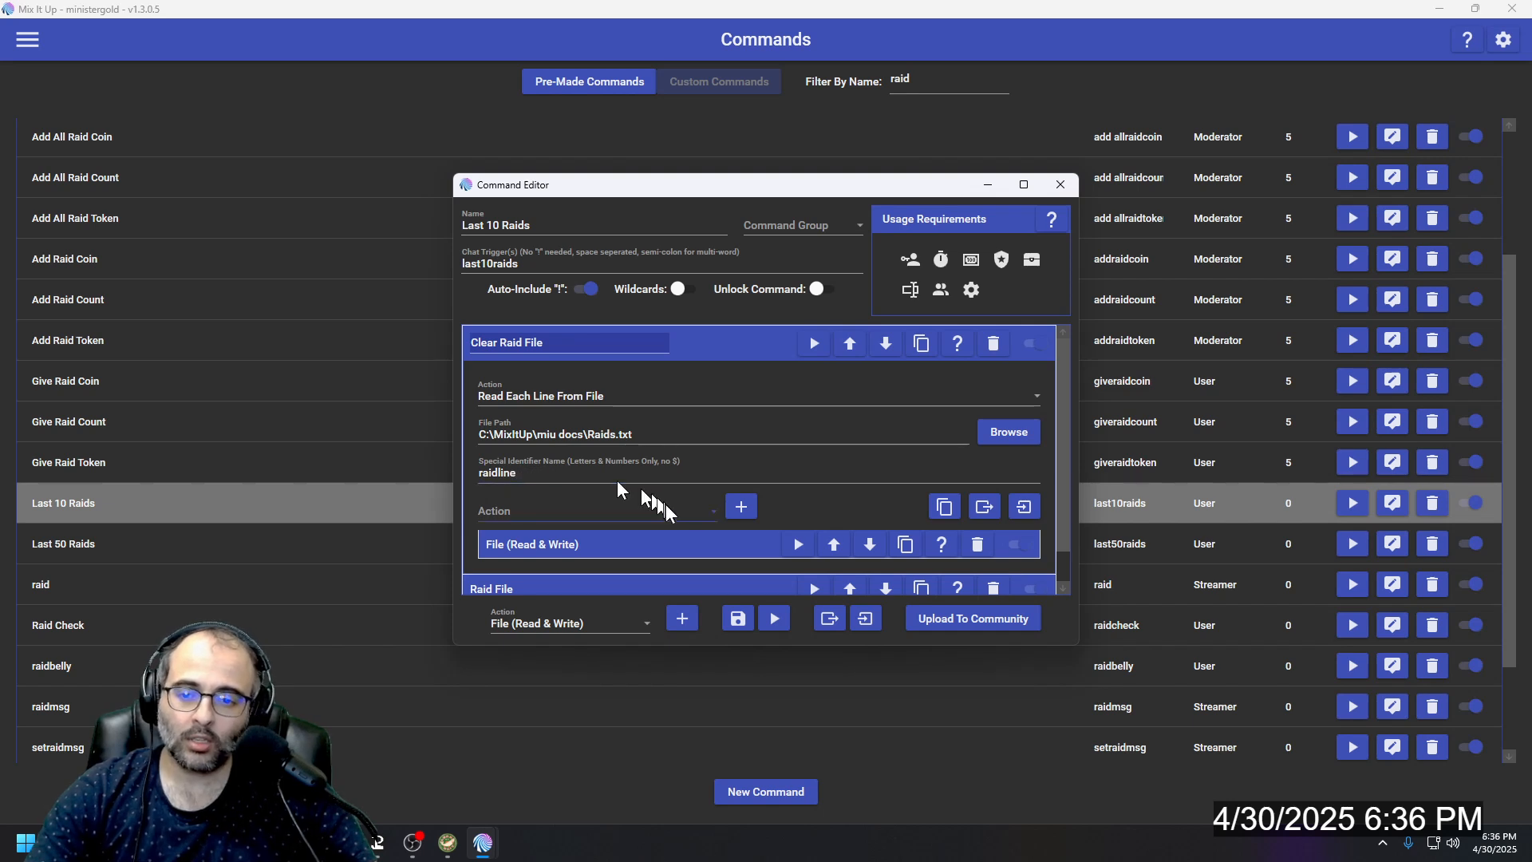
# Step: Examine the file action nested inside Clear Raid File alongside its parent's settings, and collapse the parent action
pyautogui.scroll(-1, 638, 498)
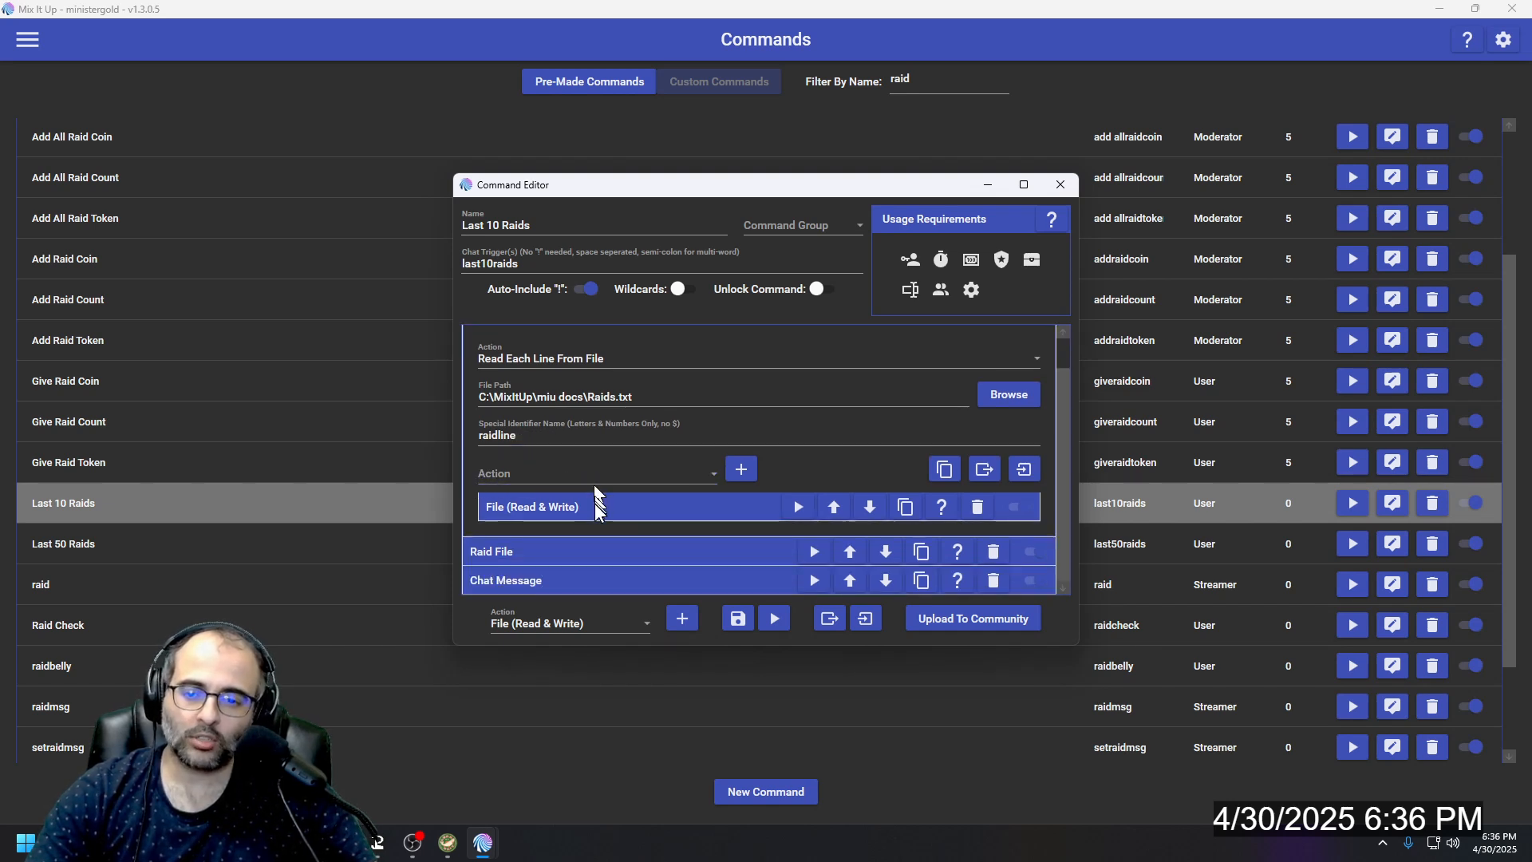
pyautogui.click(627, 513)
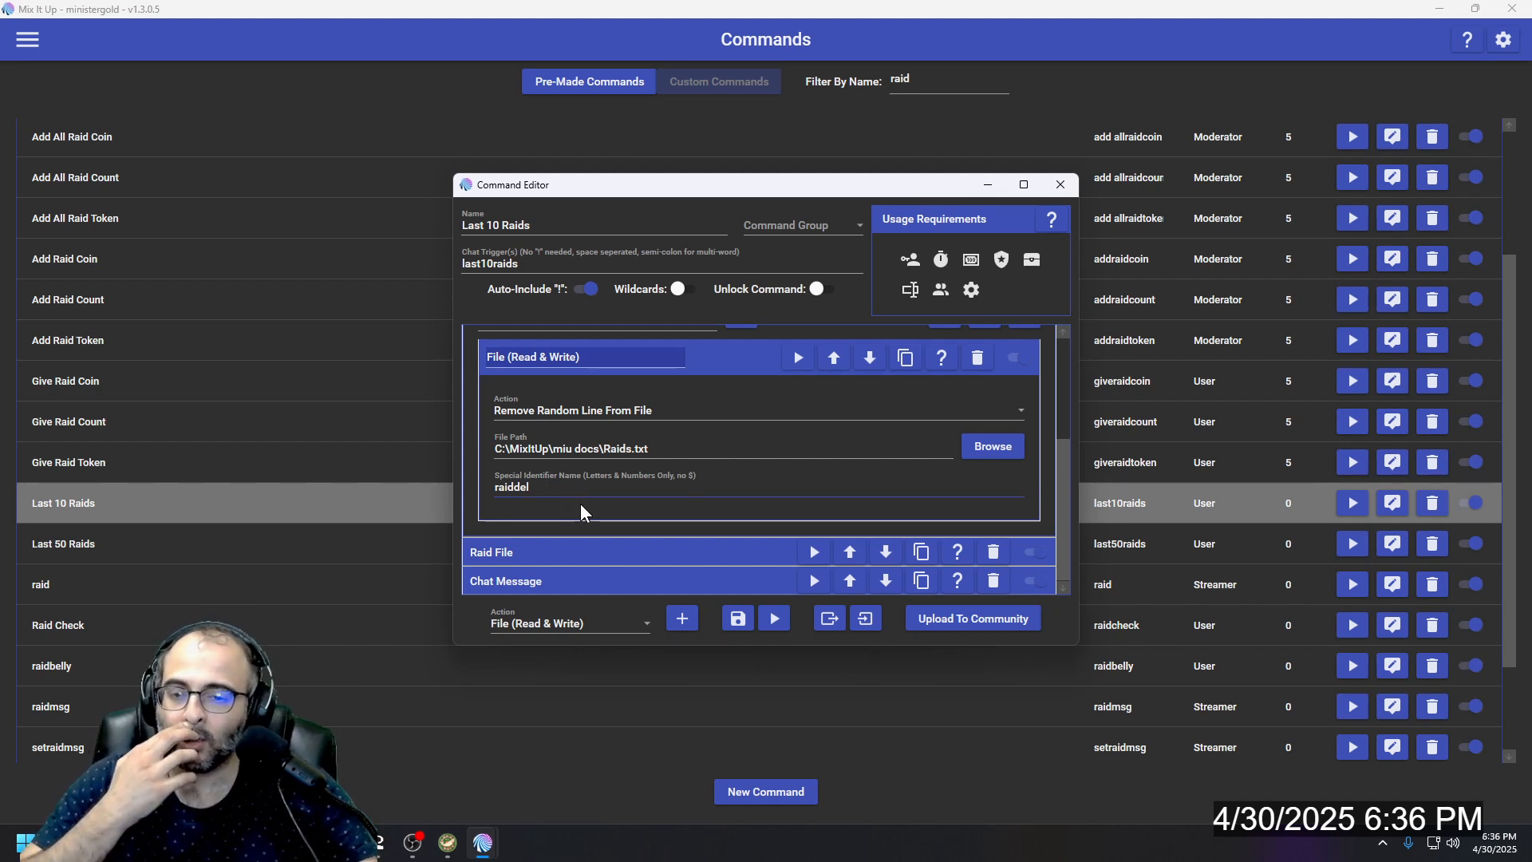
pyautogui.scroll(4, 543, 447)
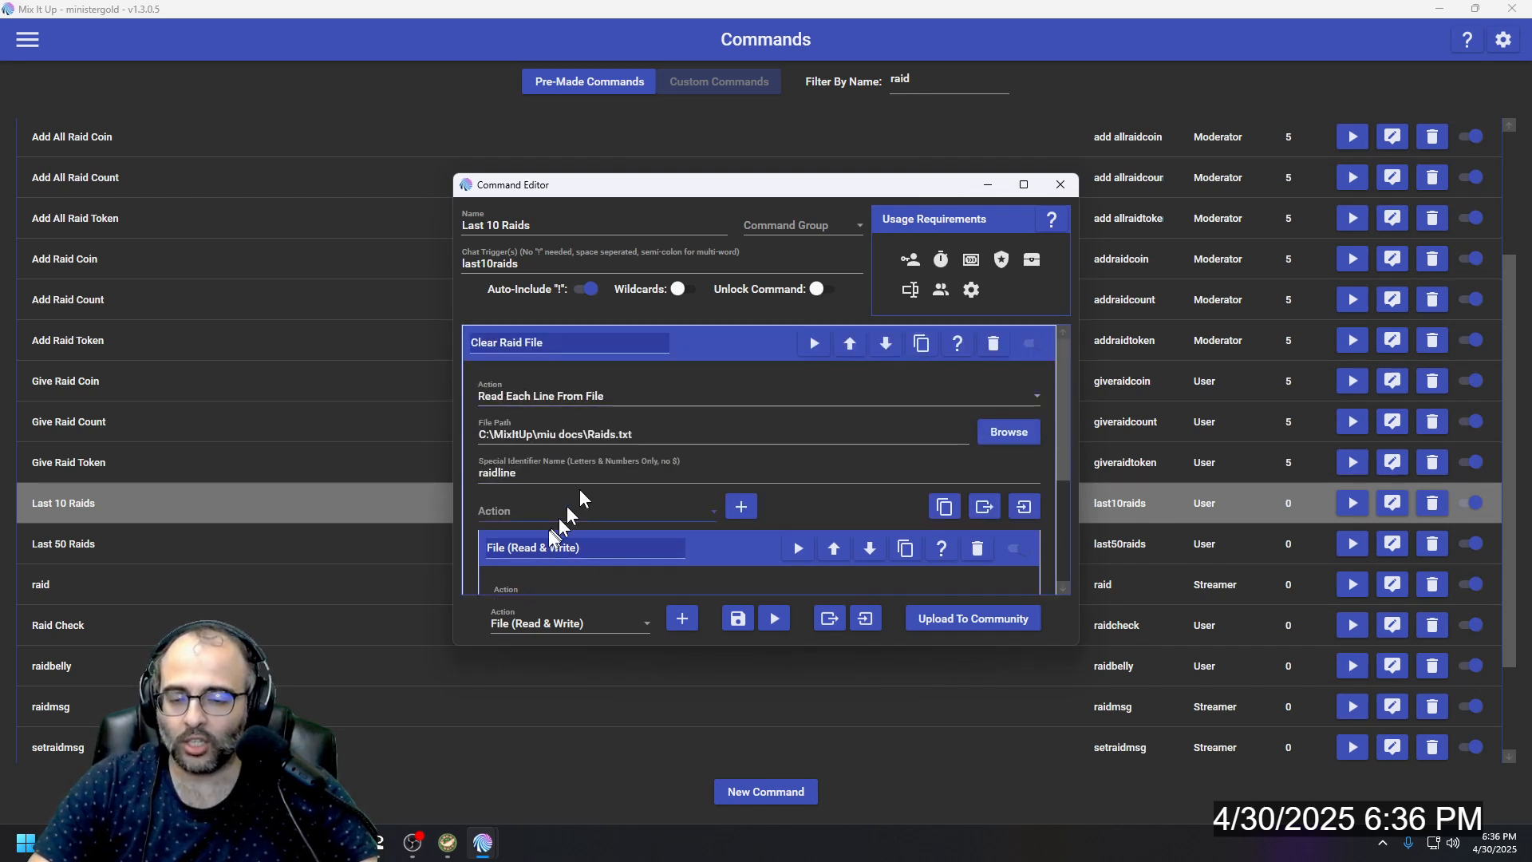
pyautogui.scroll(-3, 526, 517)
pyautogui.scroll(3, 549, 490)
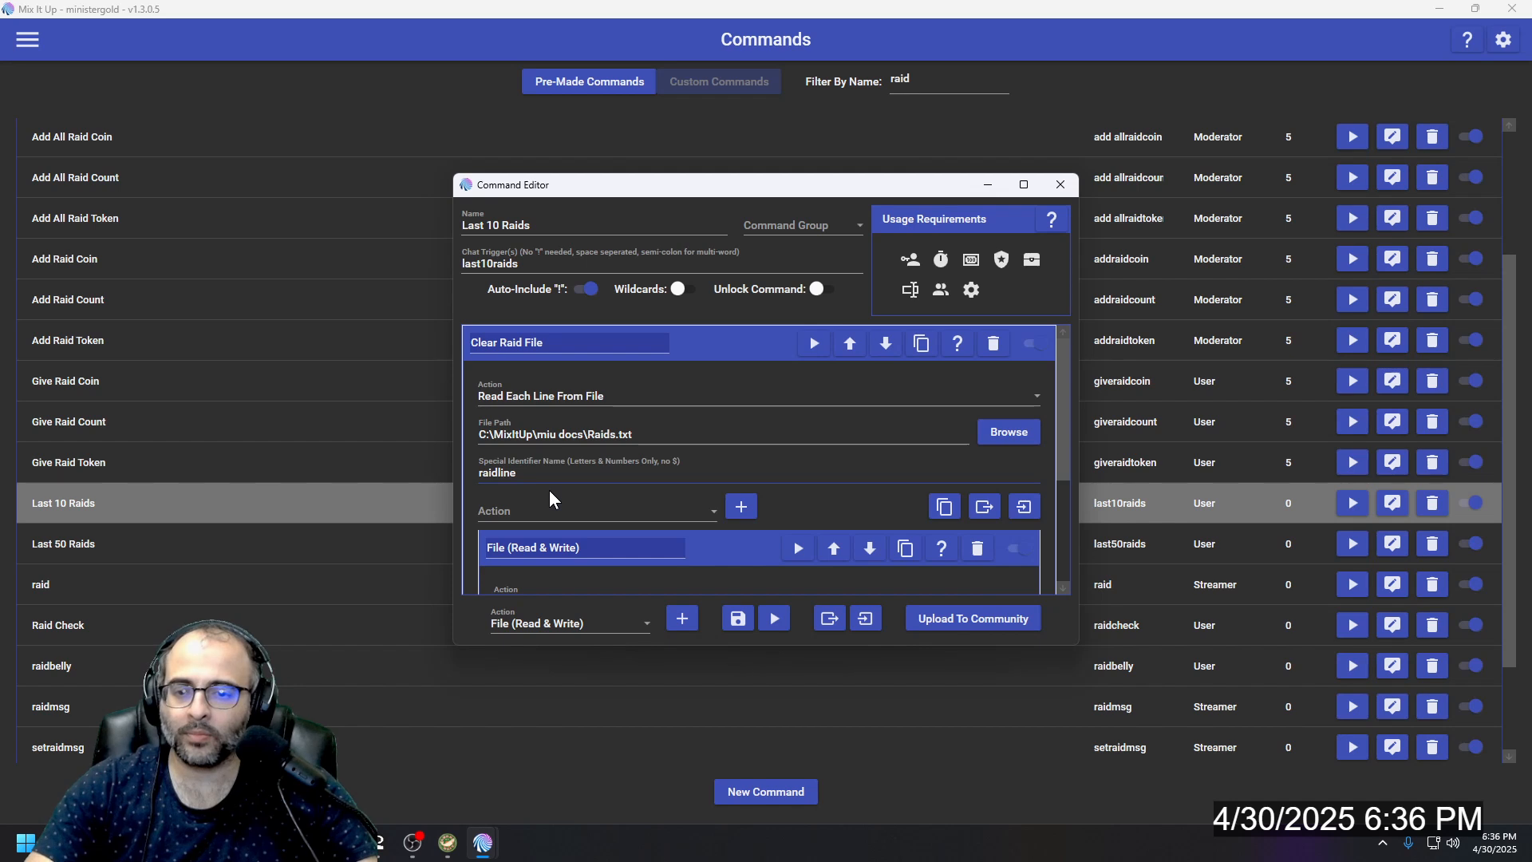
pyautogui.click(699, 351)
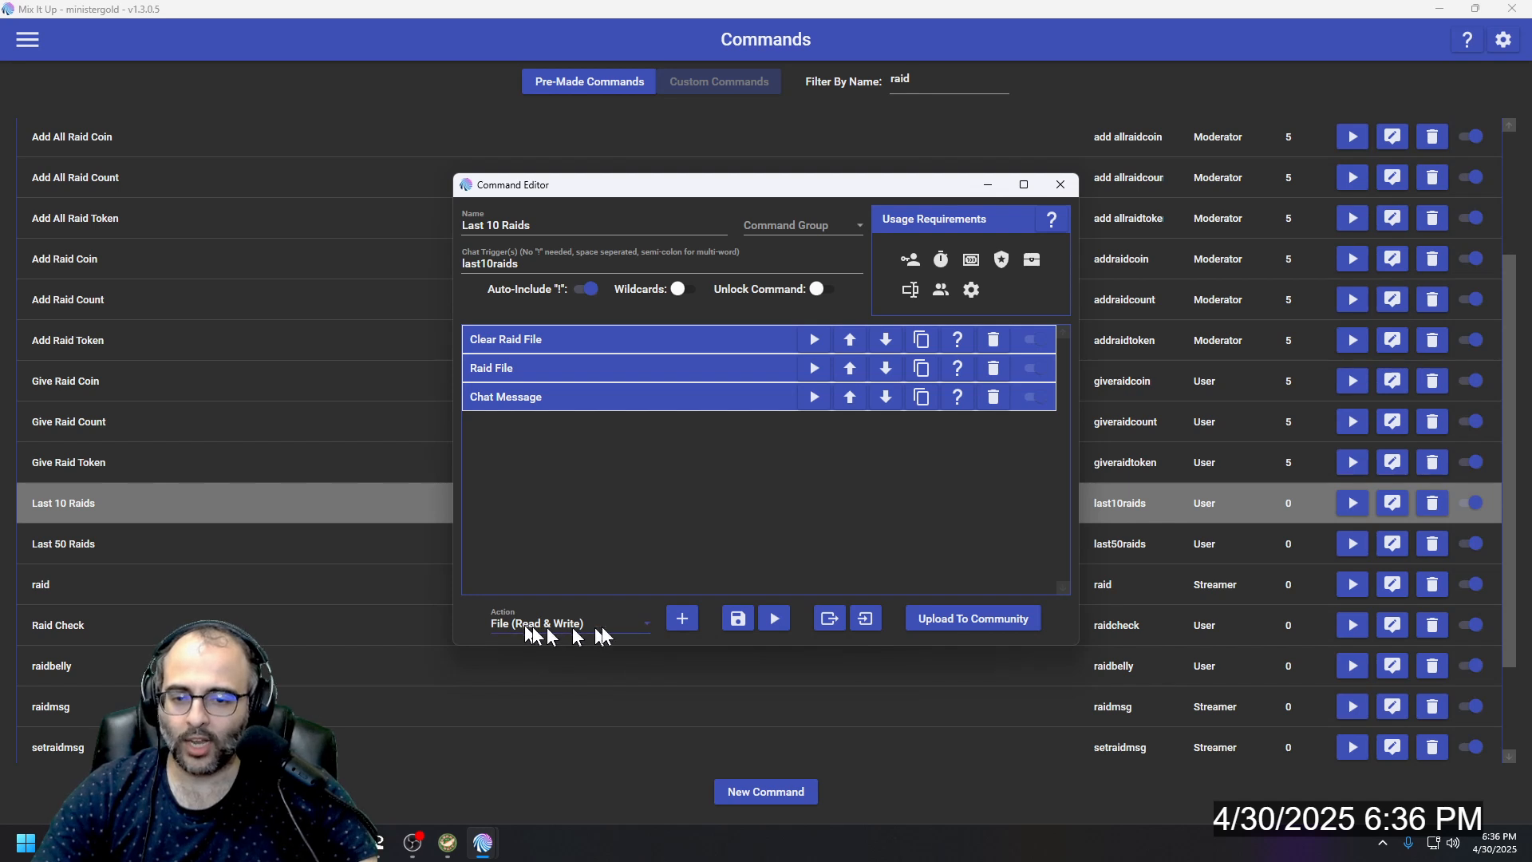
# Step: Inspect the Raid File action's file path and text to save, and collapse the action
pyautogui.click(572, 374)
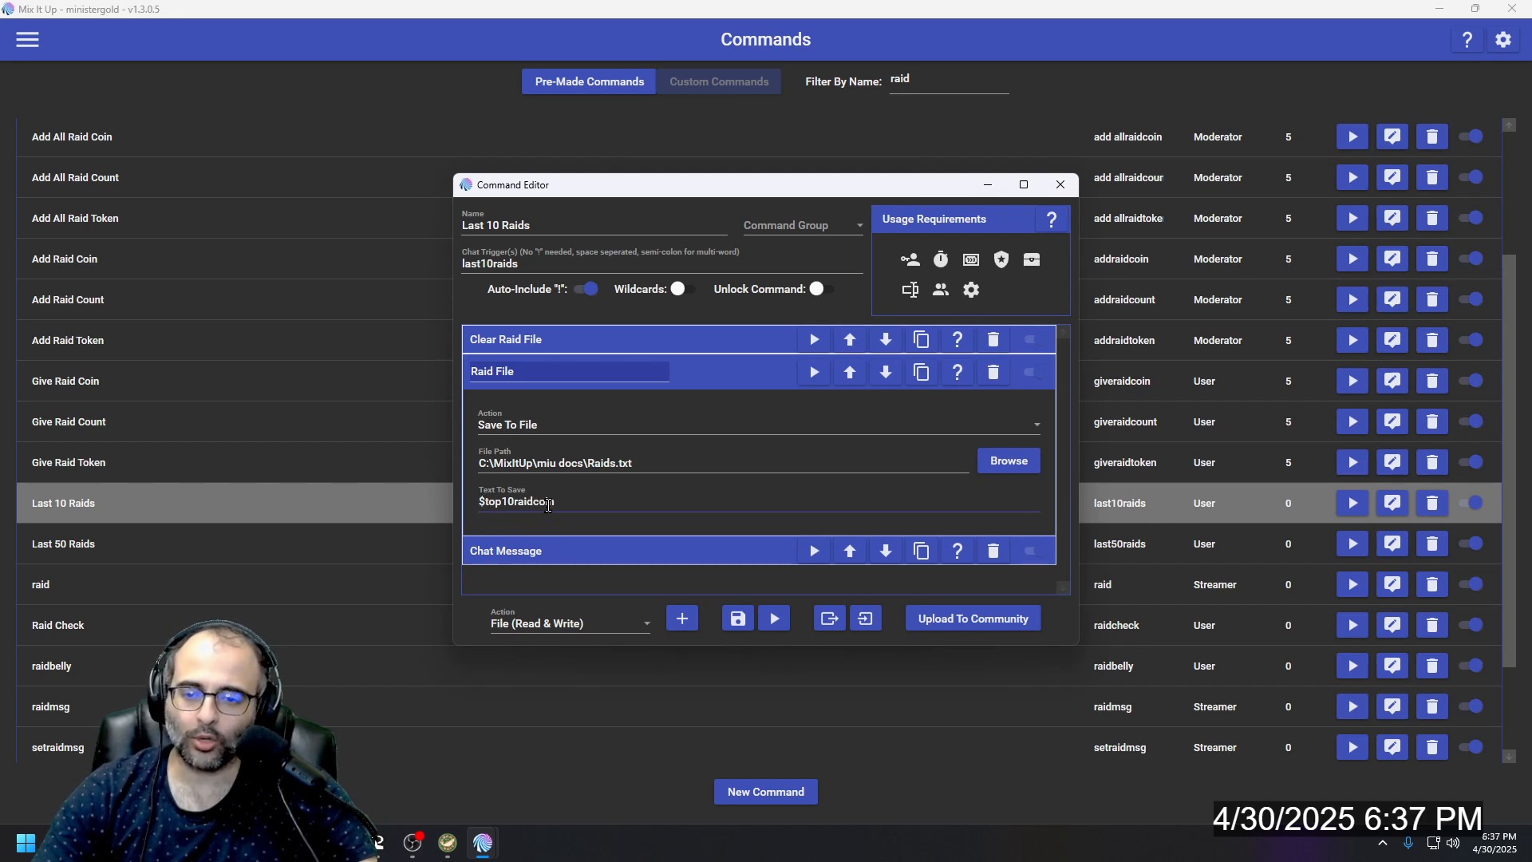
pyautogui.click(518, 506)
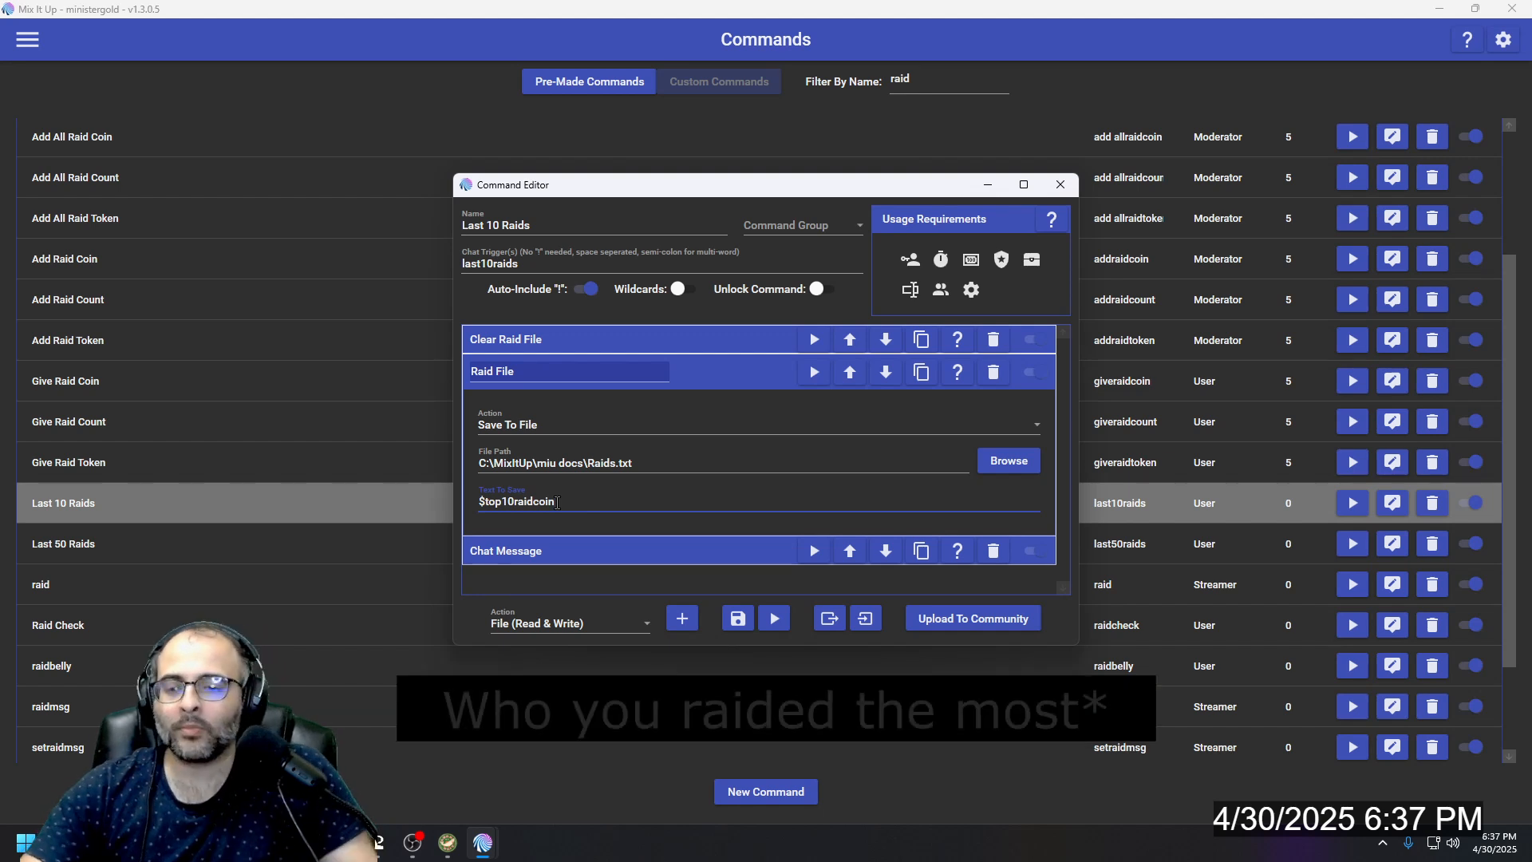
pyautogui.click(687, 374)
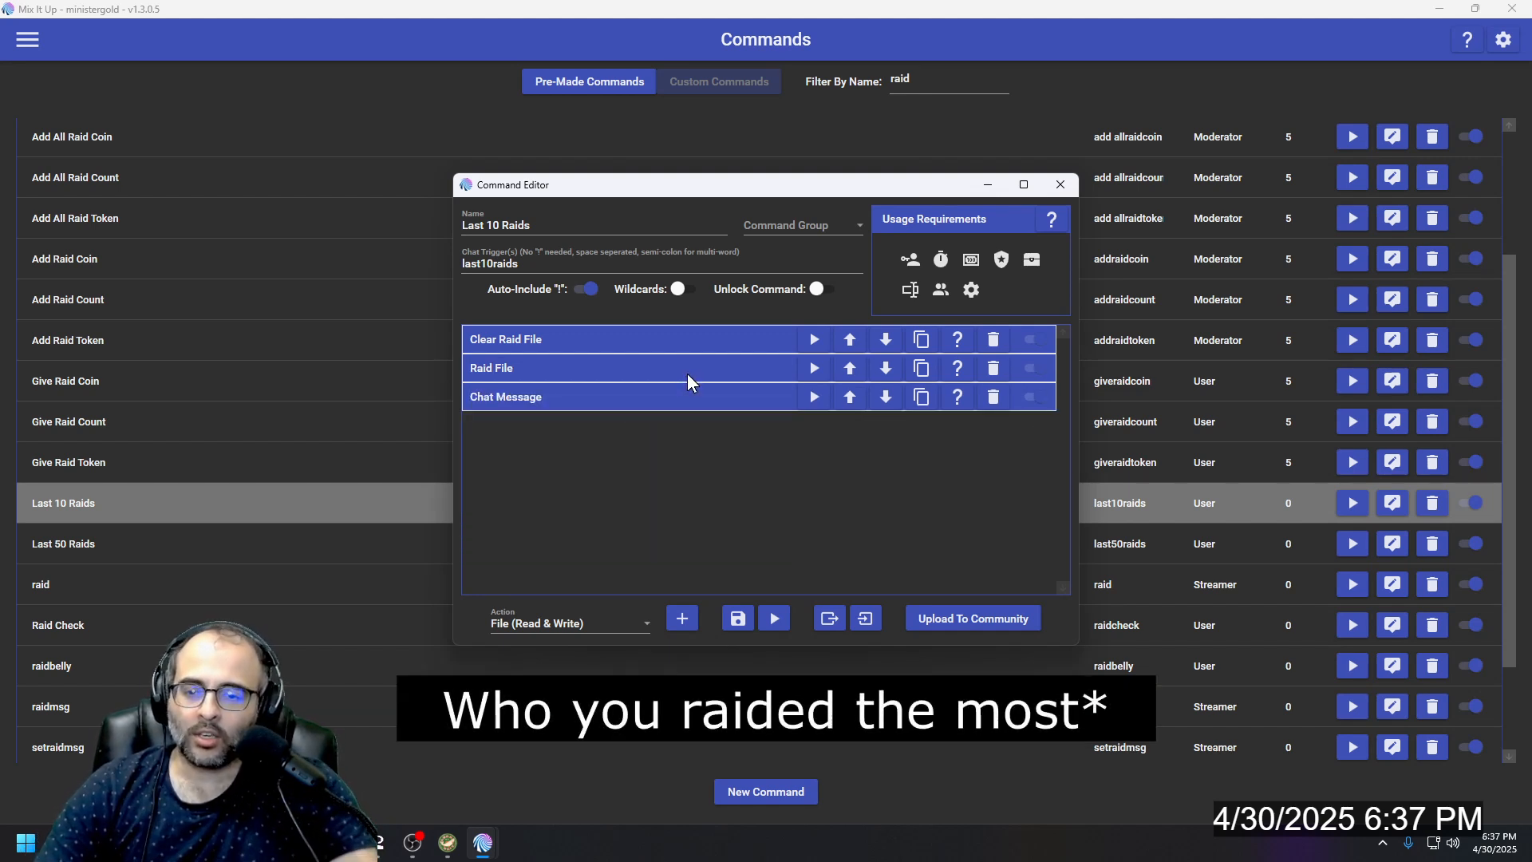
# Step: Choose Chat Message as the action type and review the message text of the existing Chat Message action
pyautogui.click(572, 627)
pyautogui.scroll(3, 573, 527)
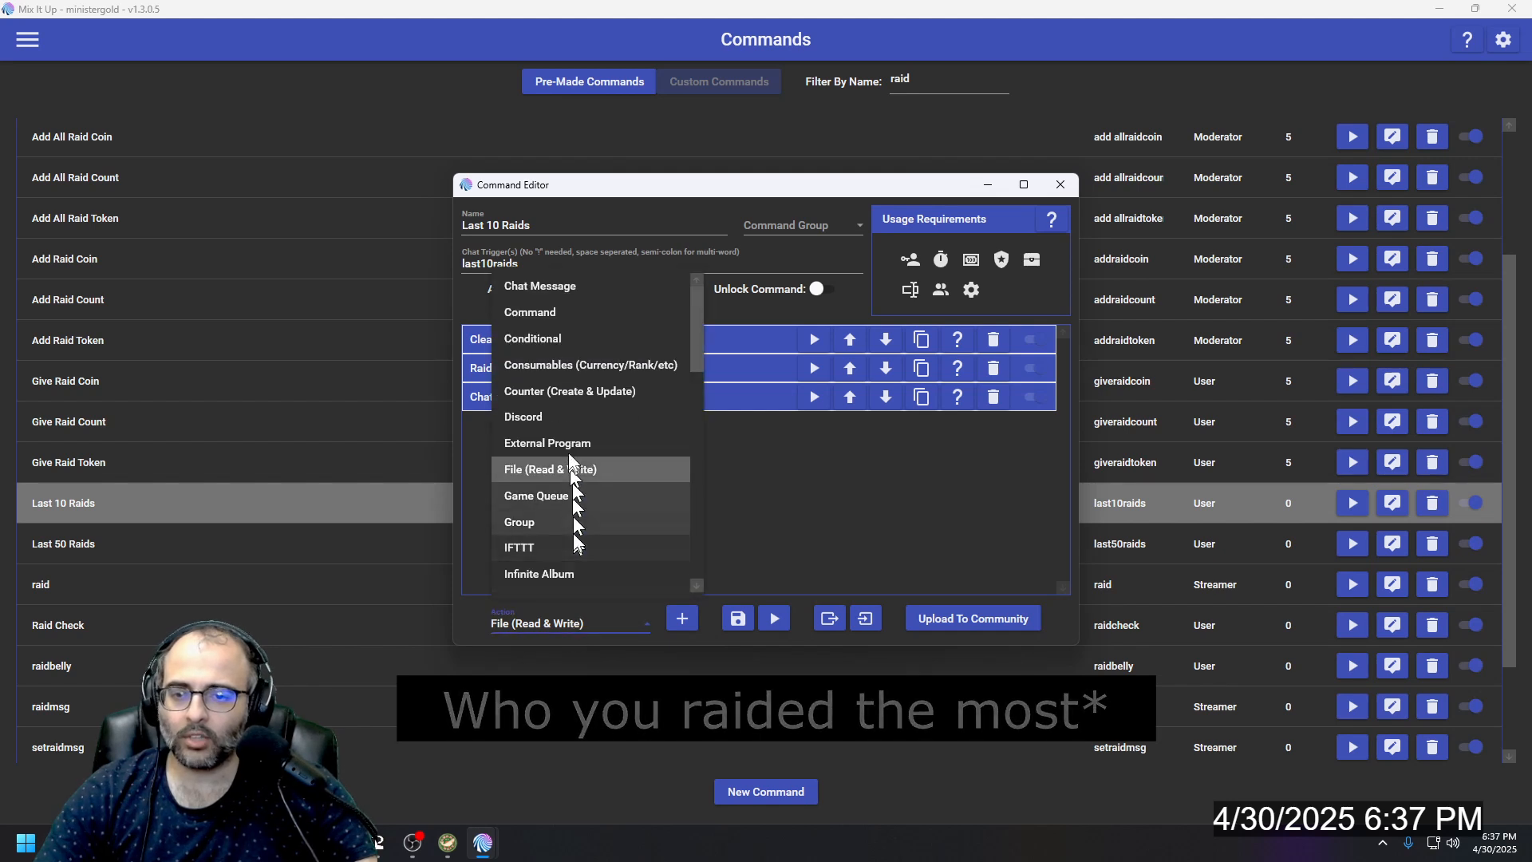
pyautogui.click(581, 289)
pyautogui.click(670, 403)
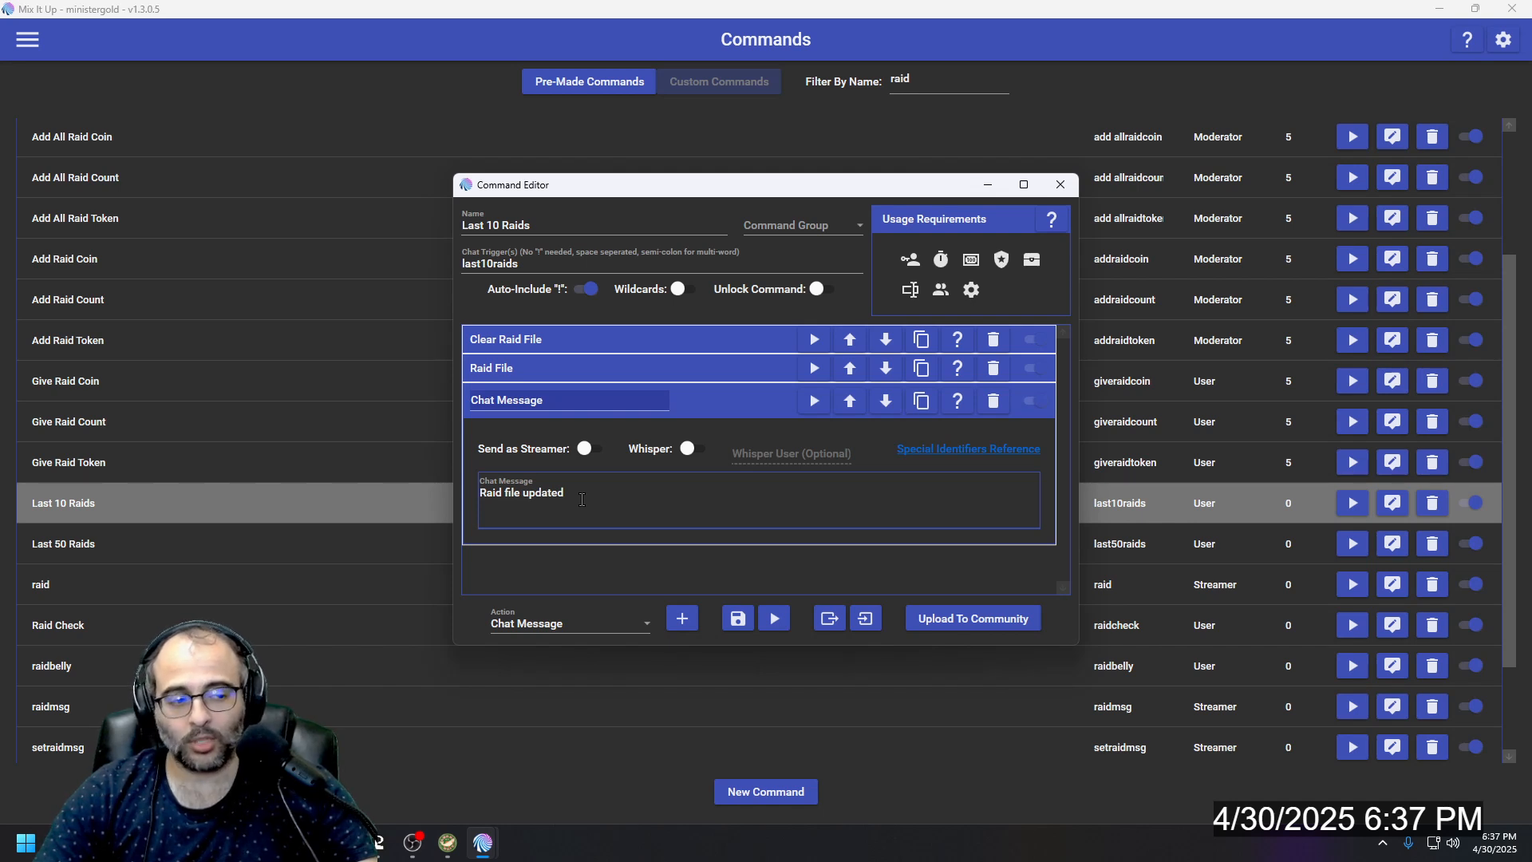
pyautogui.click(720, 406)
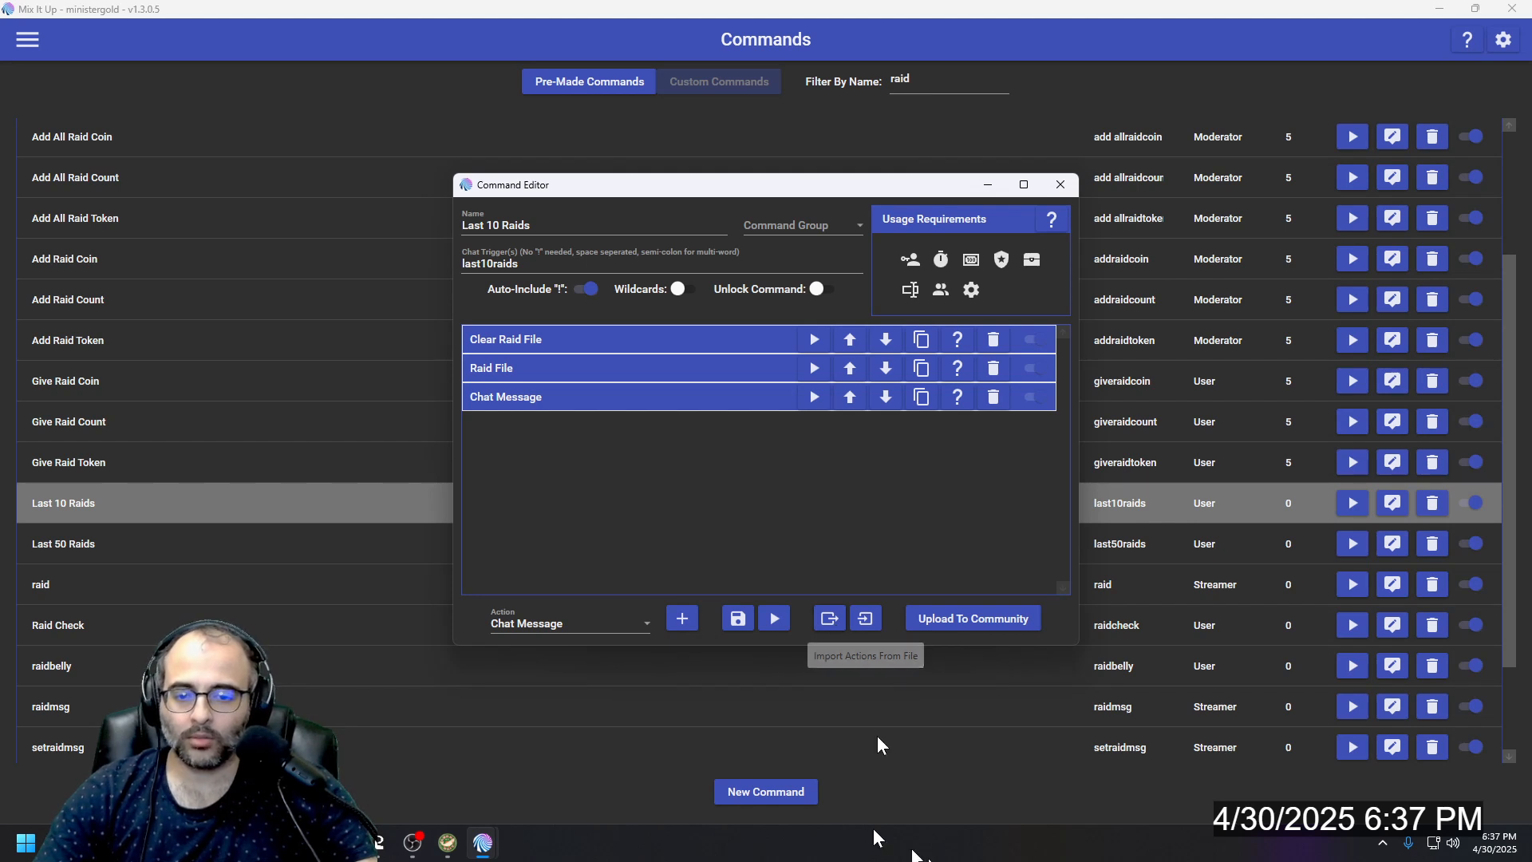
# Step: Try to export the Last 10 Raids command into the MixItUp commands folder, cancel the export, and close the command's editor
pyautogui.click(836, 618)
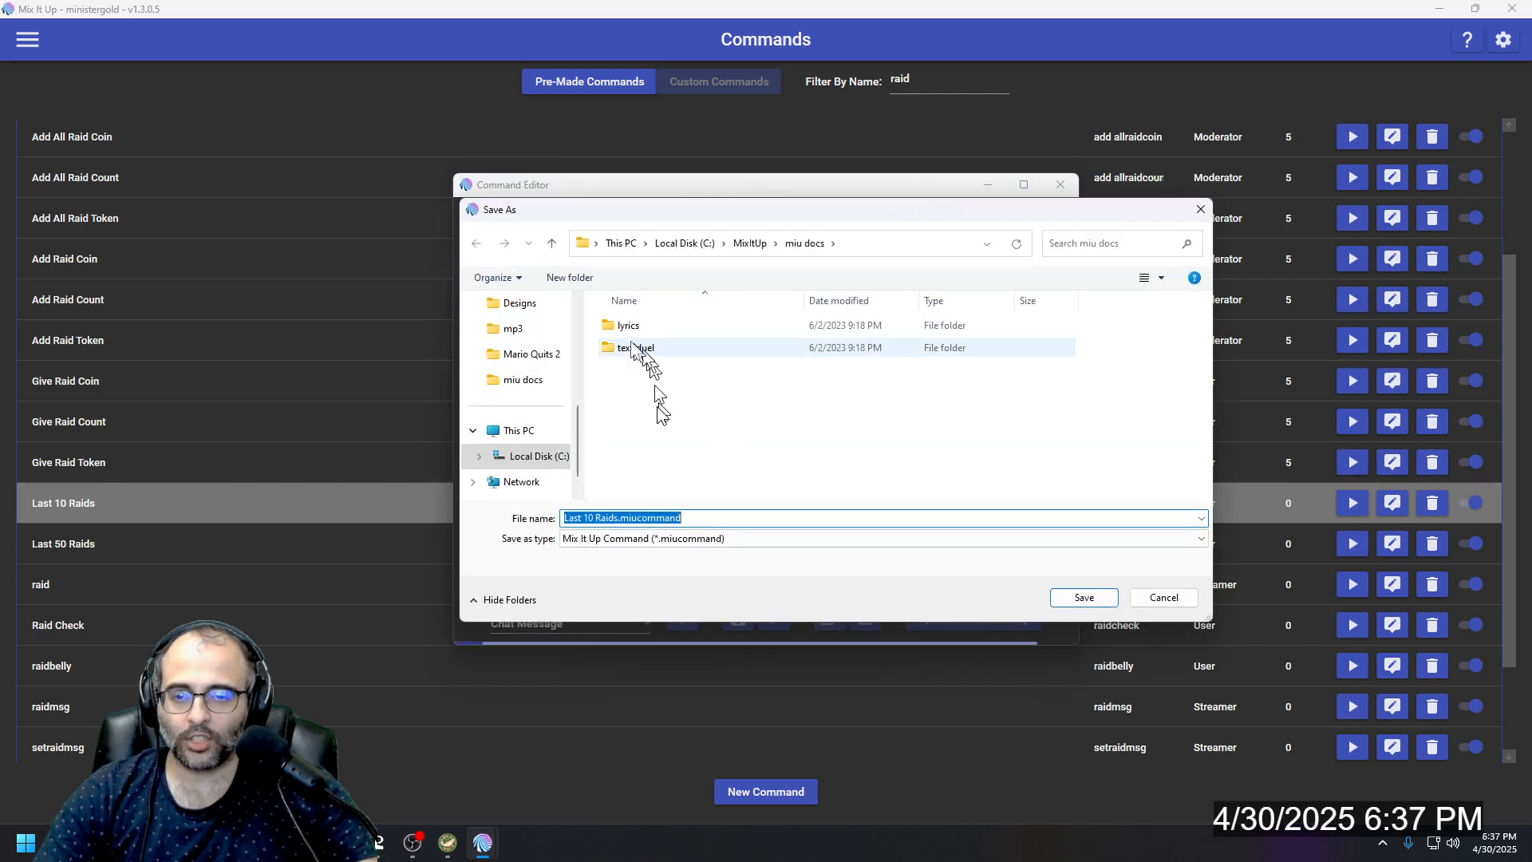
pyautogui.click(554, 242)
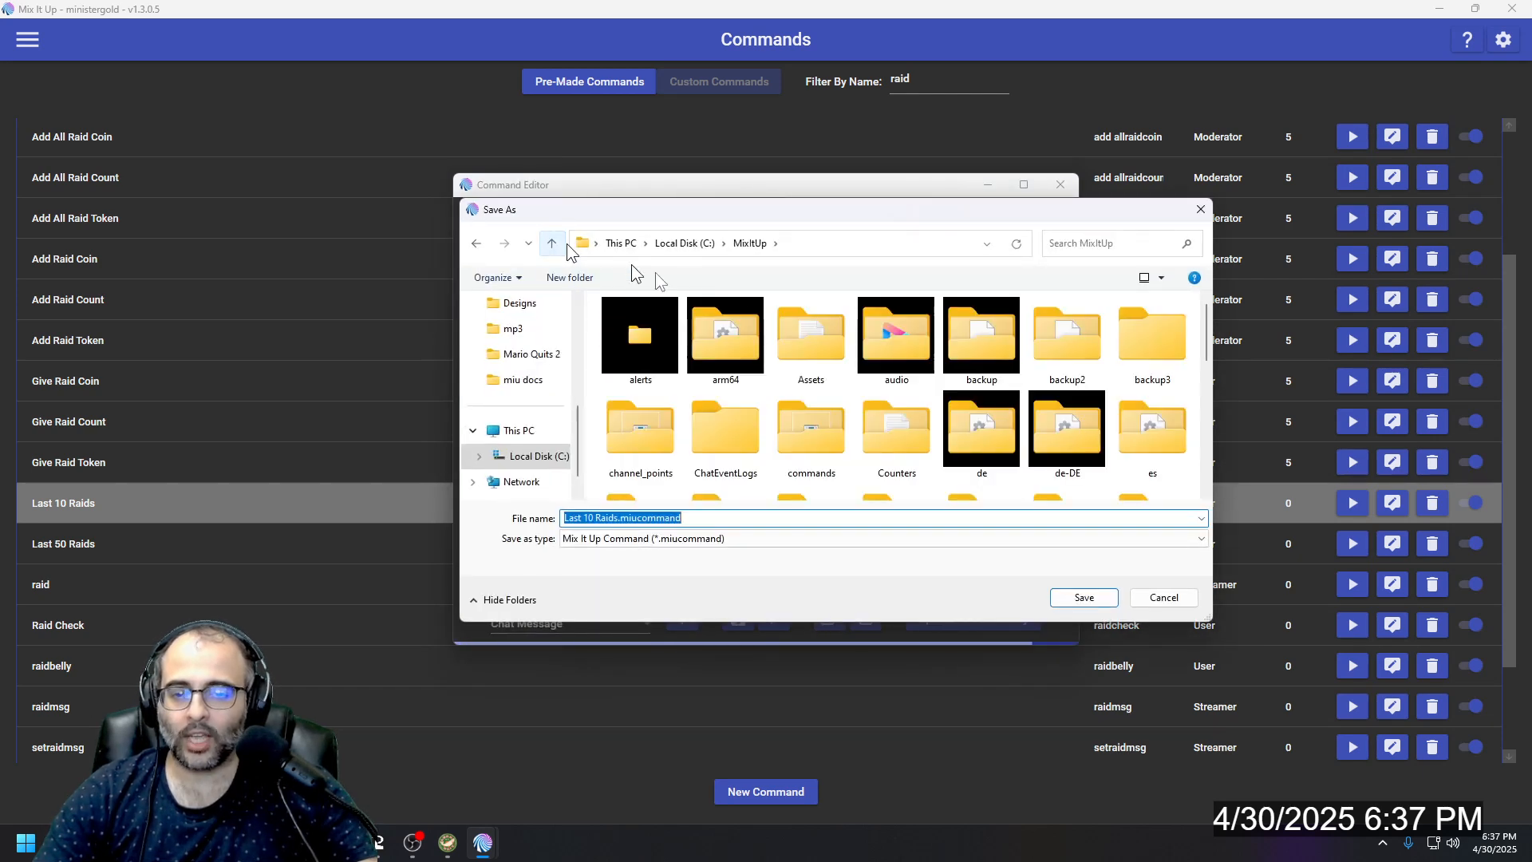
pyautogui.click(739, 341)
pyautogui.write('co')
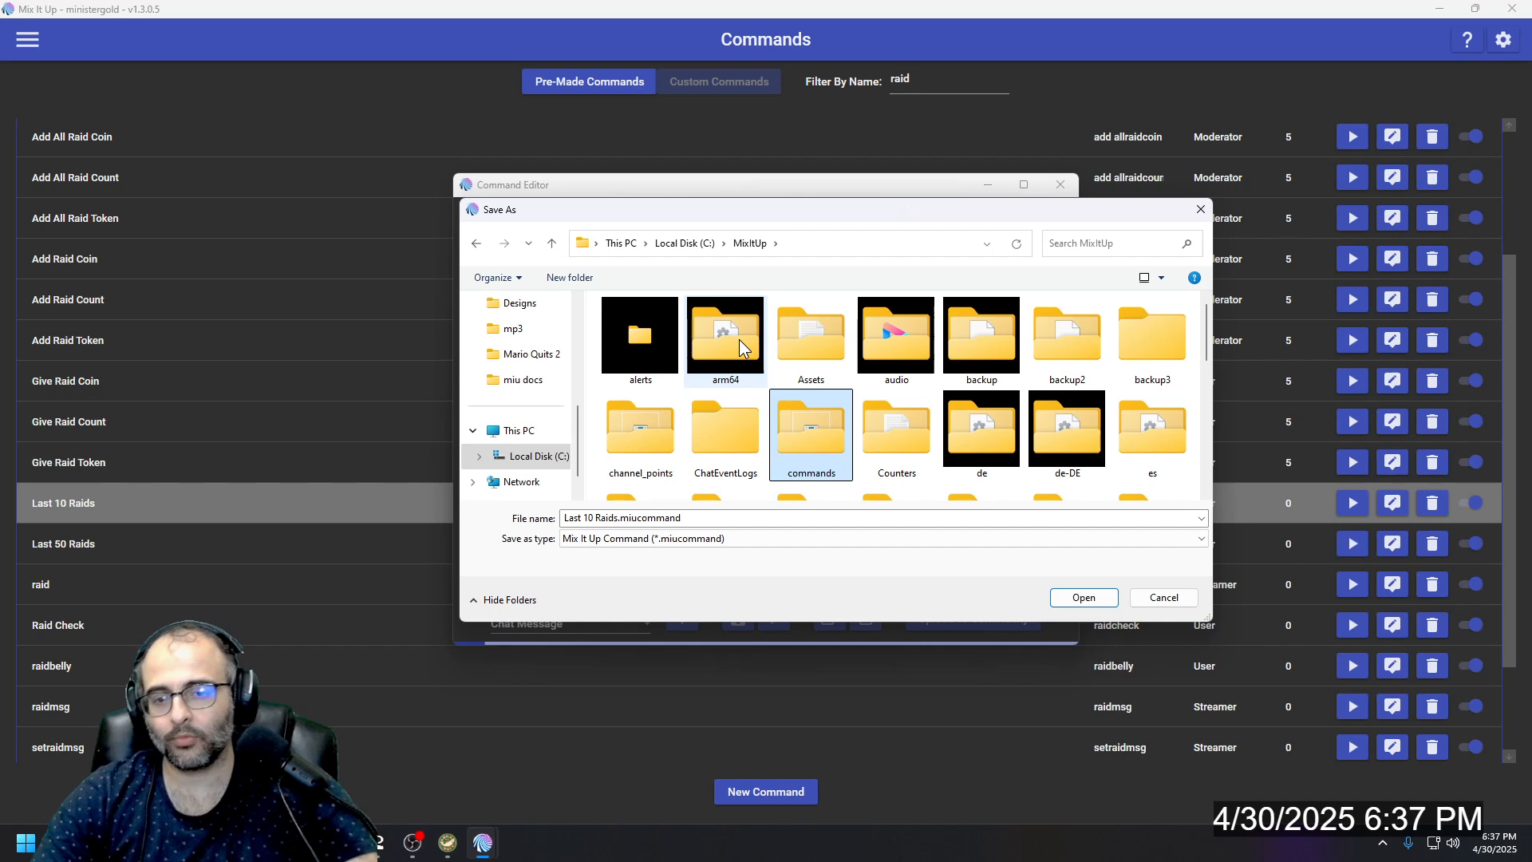
pyautogui.press('Return')
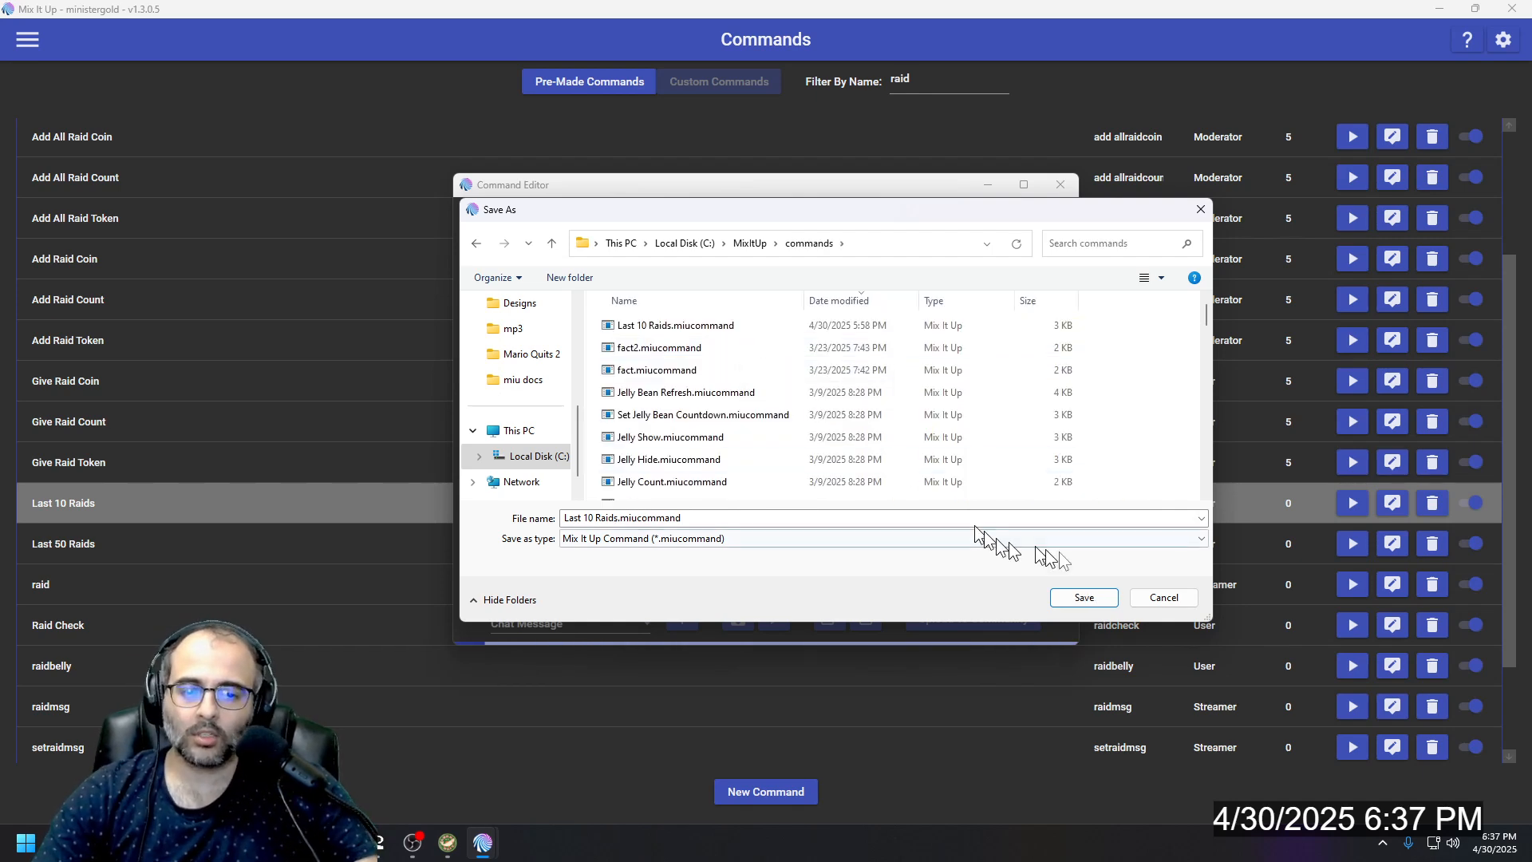
pyautogui.click(1162, 597)
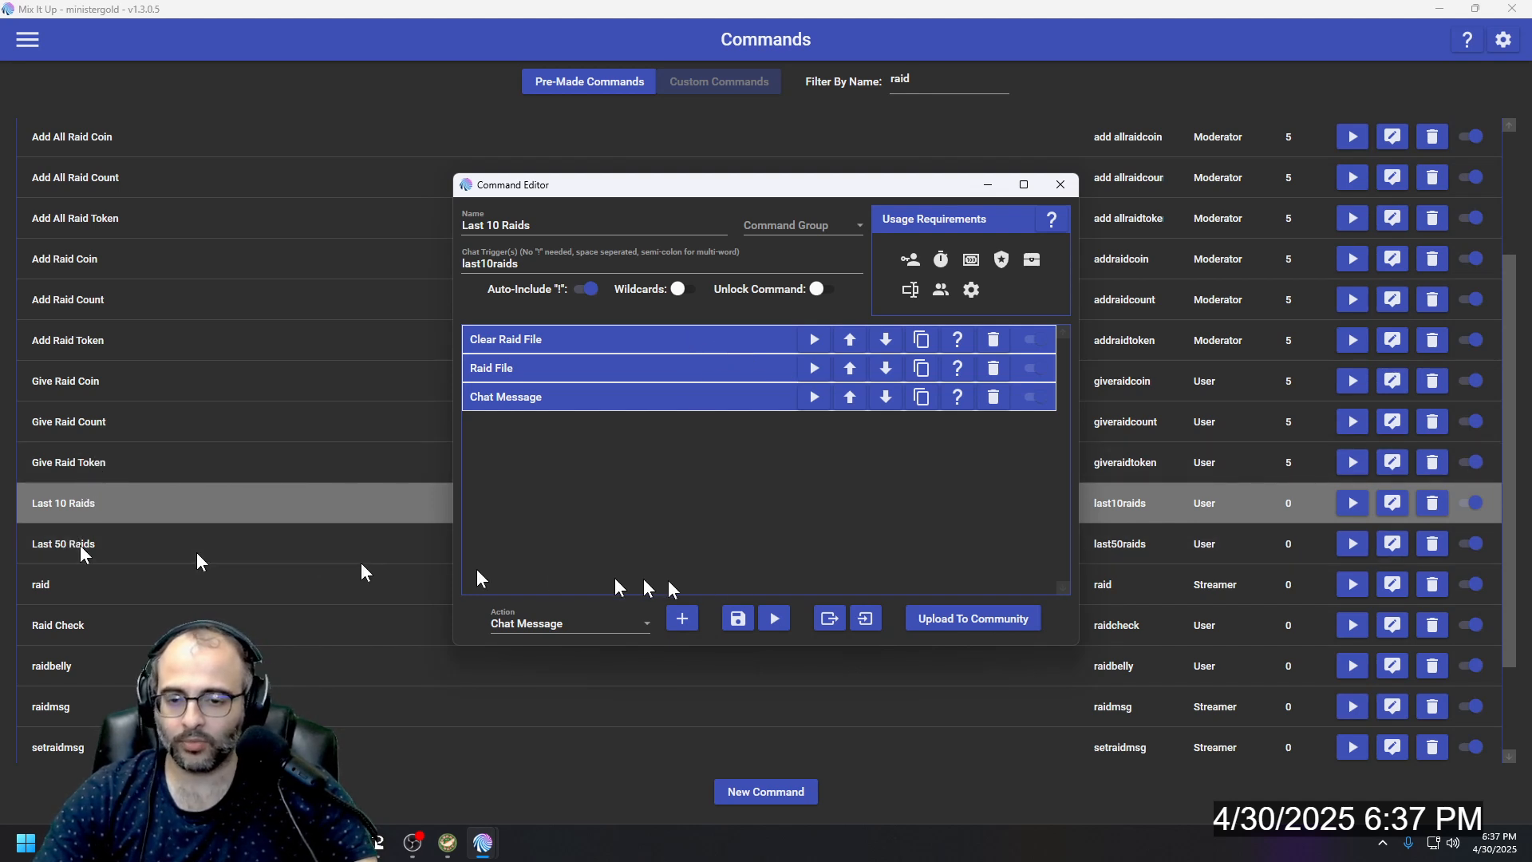
pyautogui.click(1061, 184)
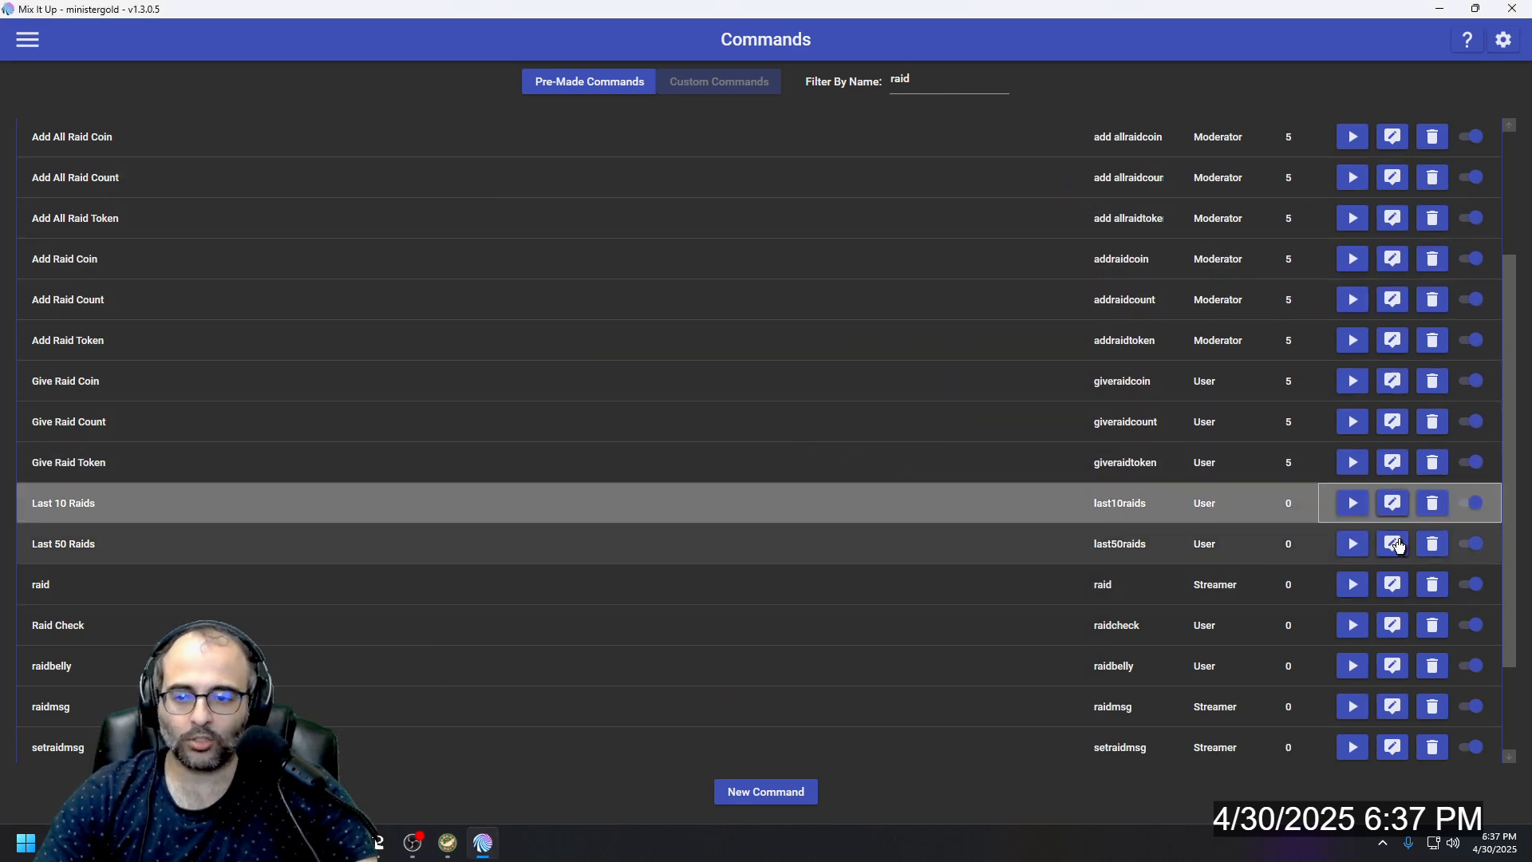
# Step: Open the Last 50 Raids command, inspect the file path and text to save in its Raid File action, and close the editor
pyautogui.click(1395, 545)
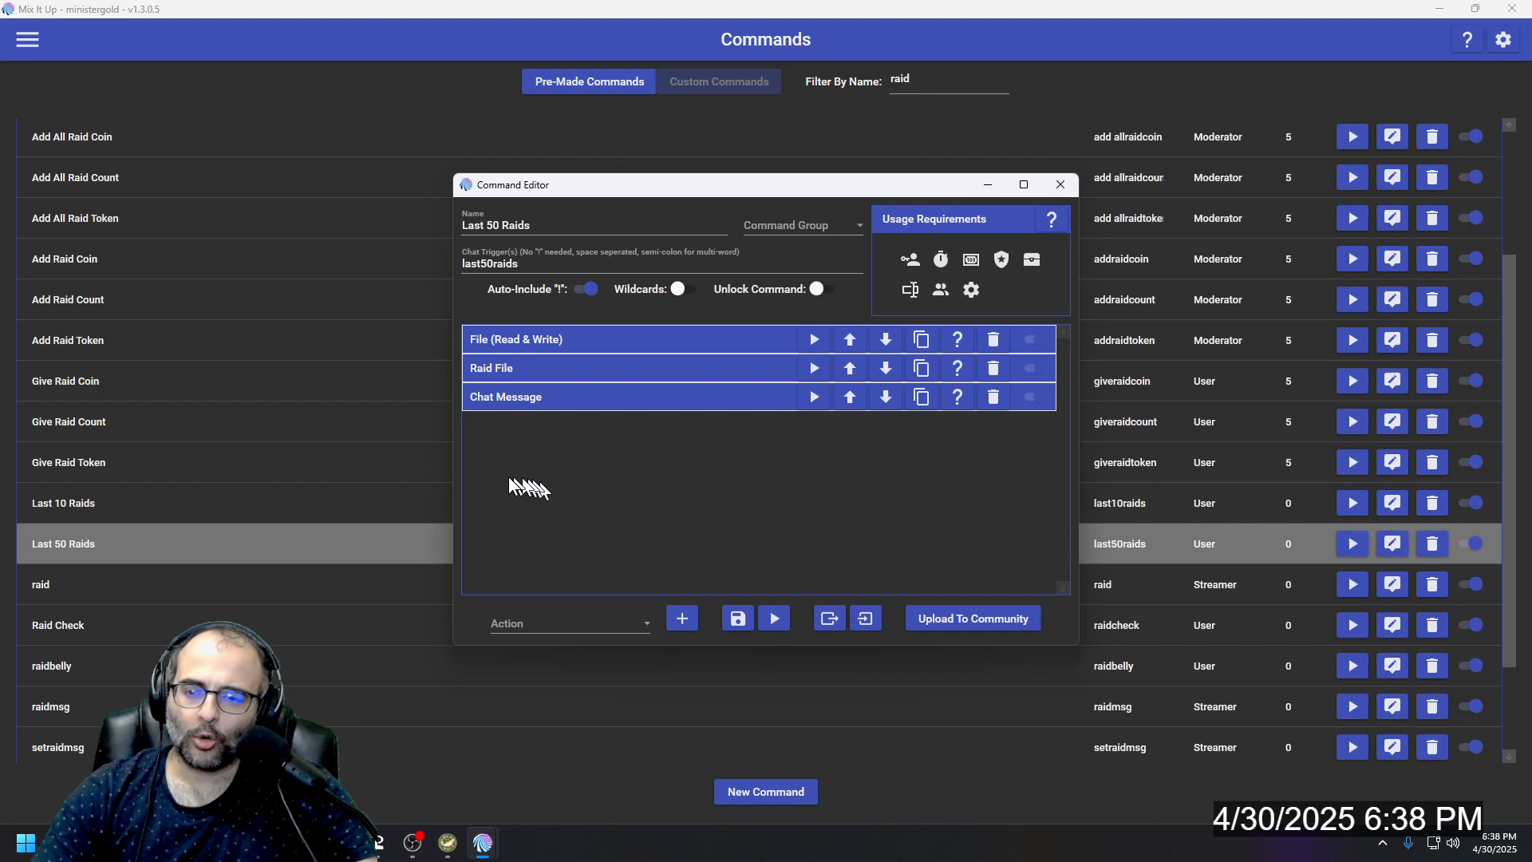
pyautogui.click(573, 368)
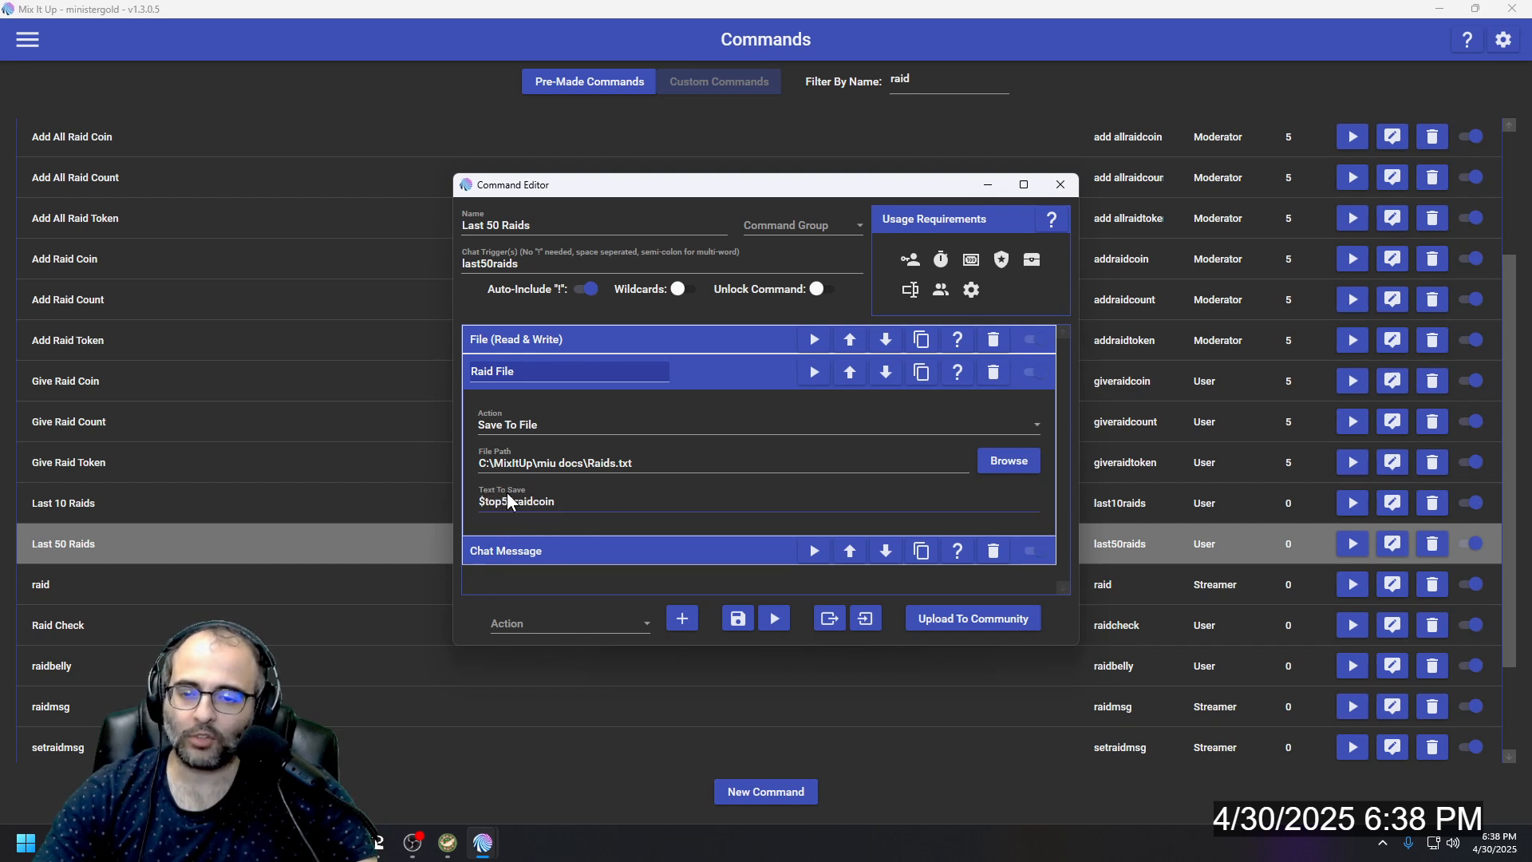
pyautogui.moveTo(507, 501); pyautogui.dragTo(514, 501)
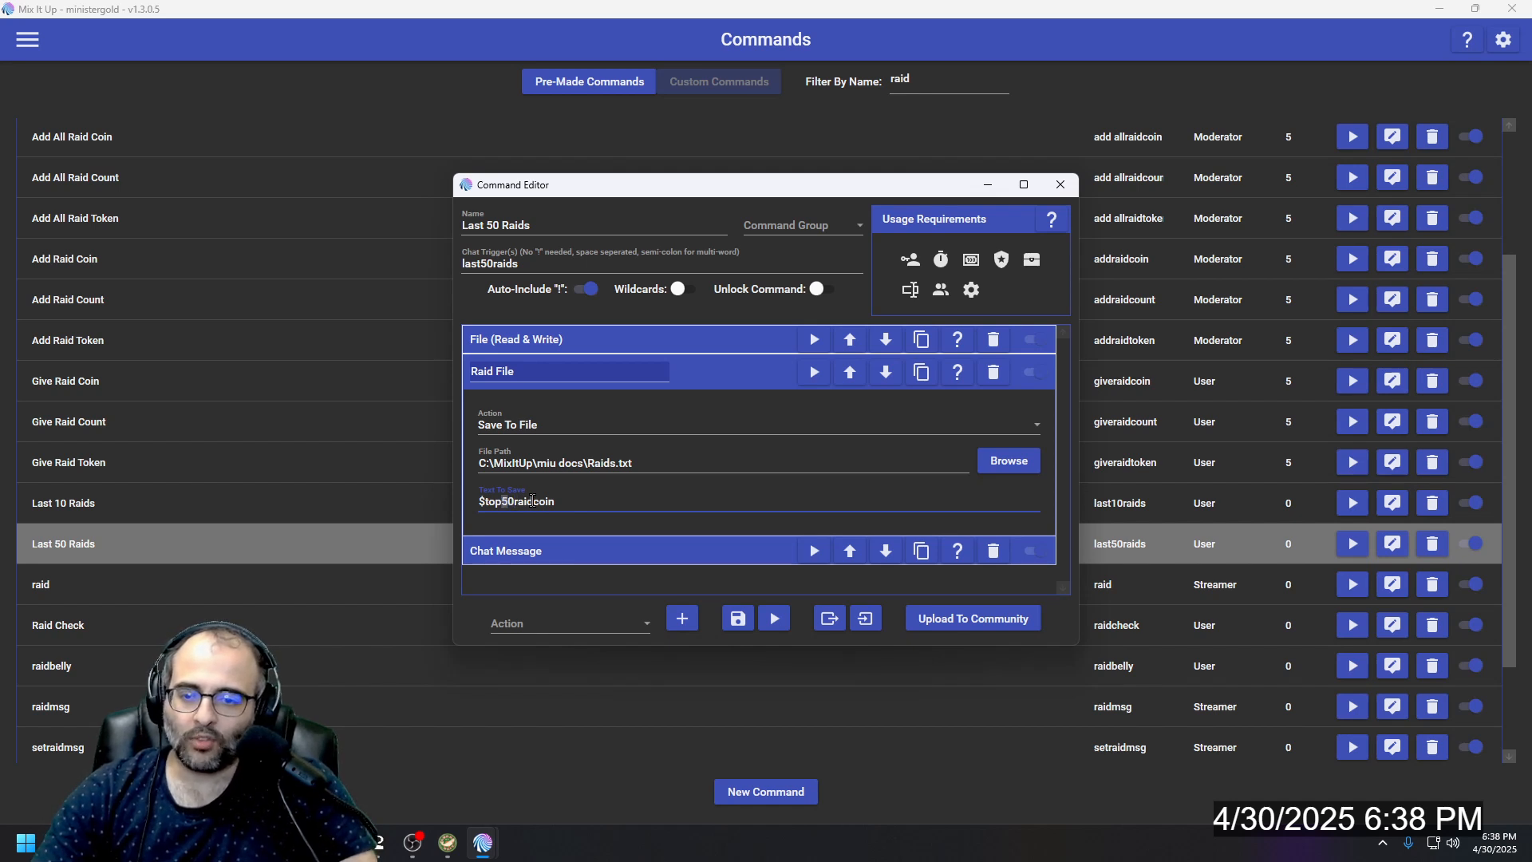
pyautogui.click(533, 500)
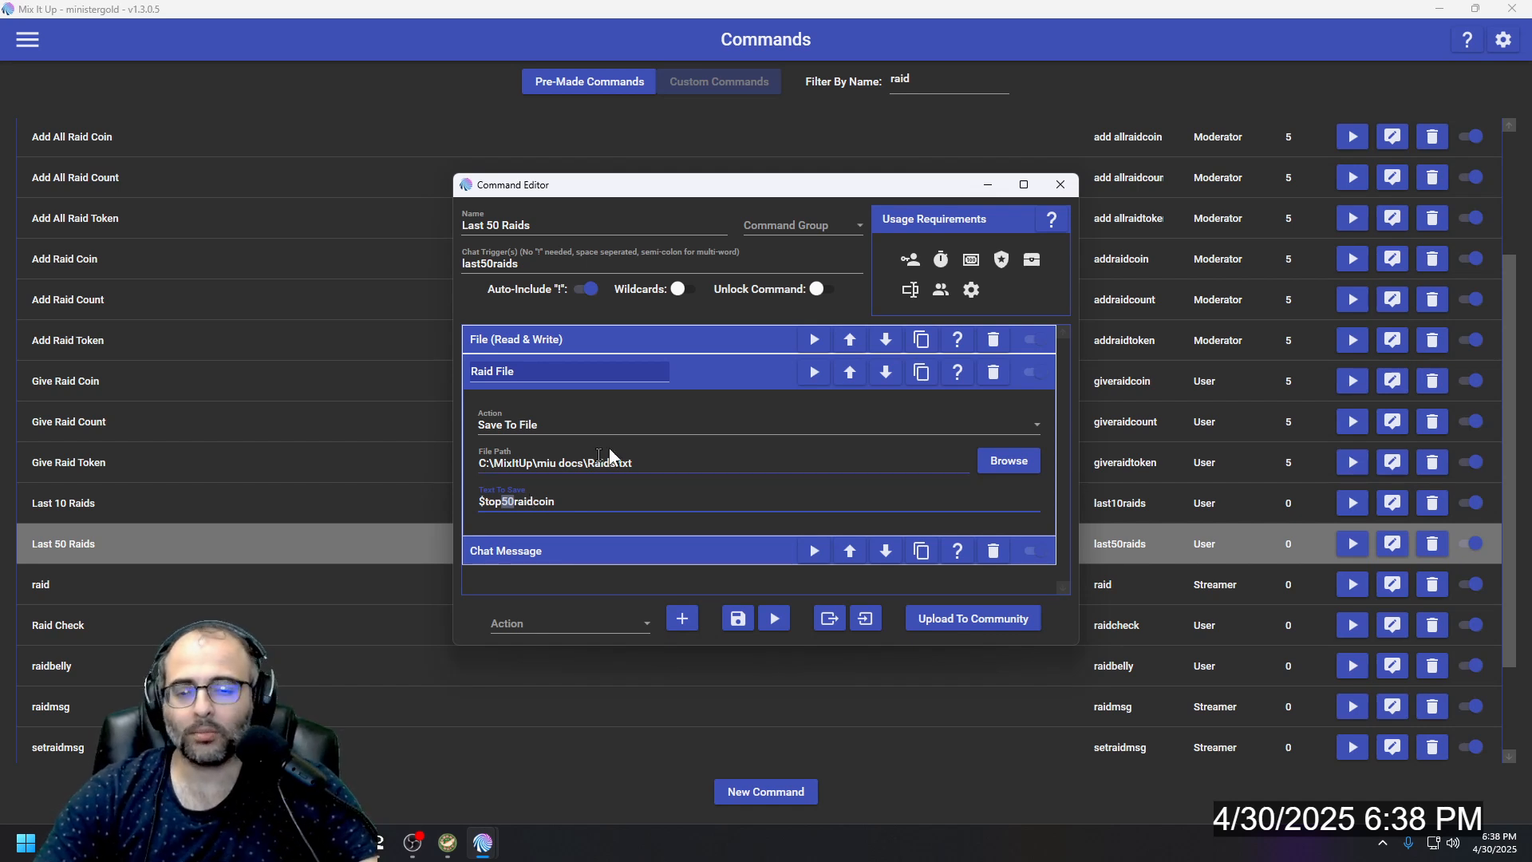
pyautogui.click(693, 384)
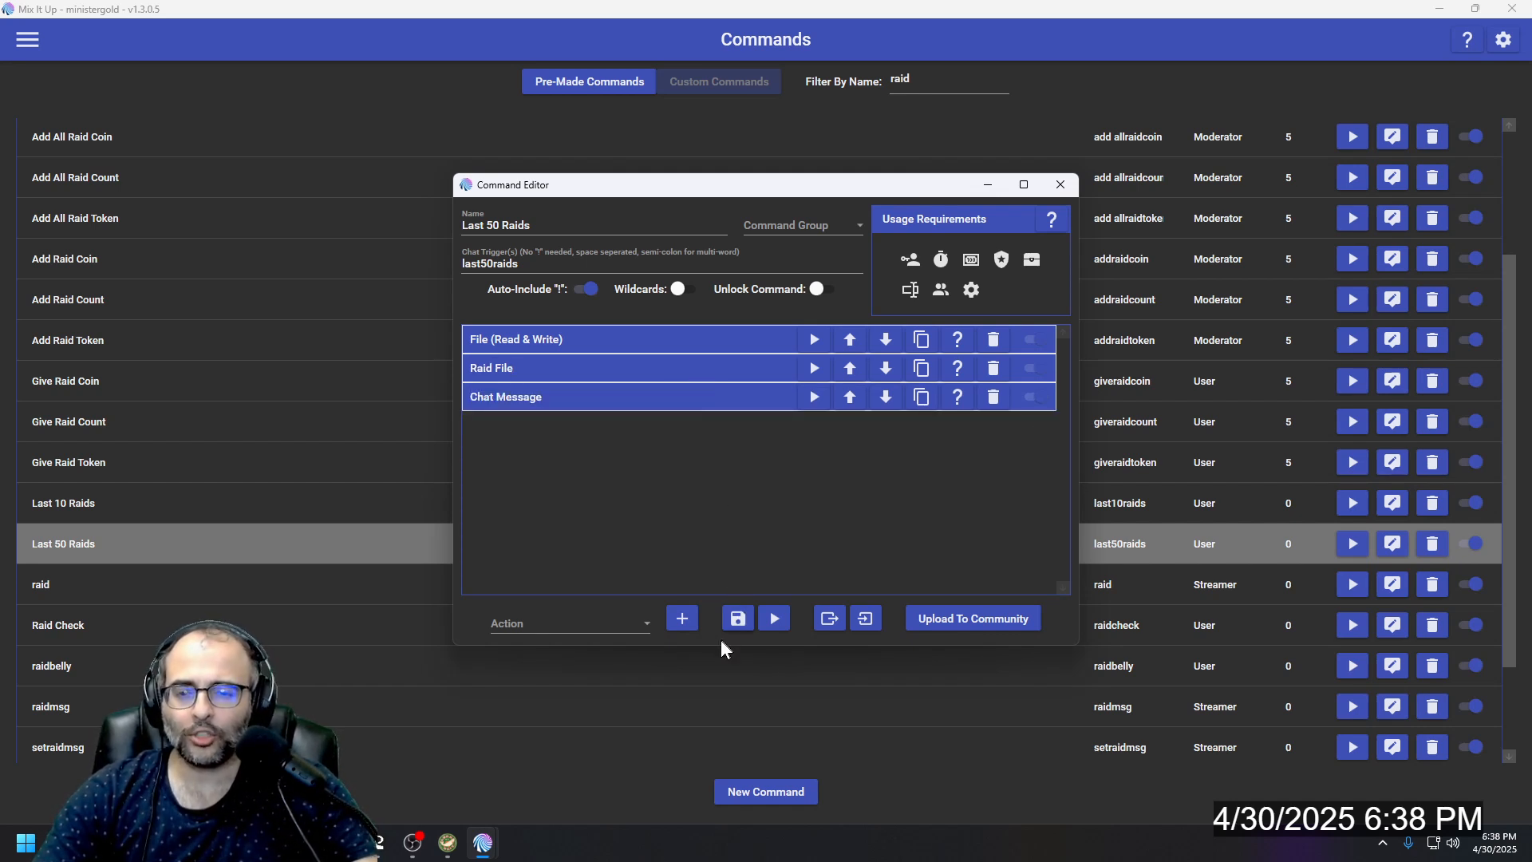
pyautogui.click(1060, 185)
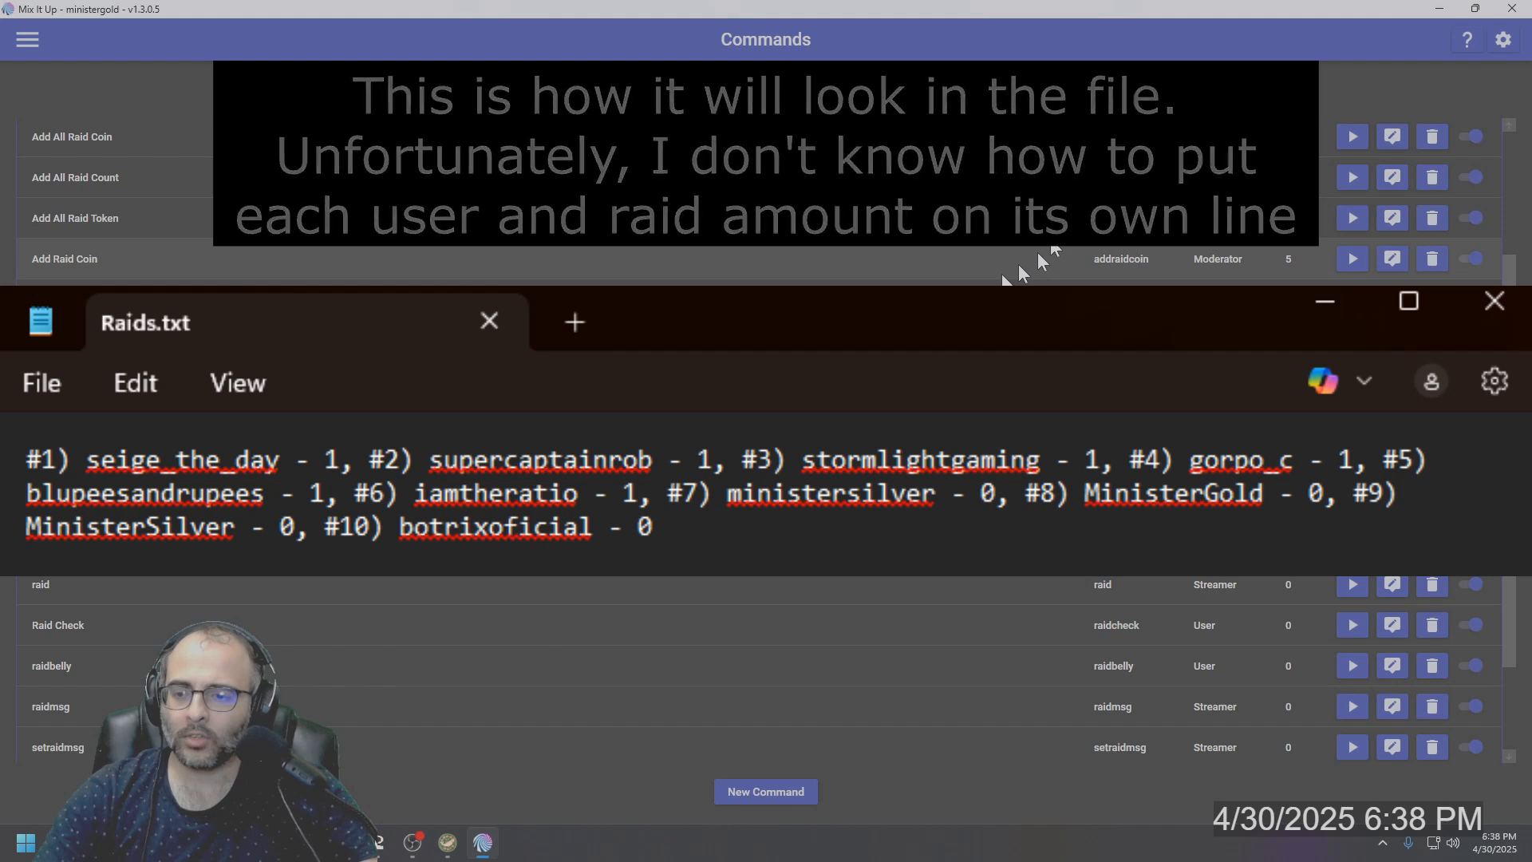
# Step: Open the raid command for editing and expand its Special Identifier action
pyautogui.scroll(-3, 661, 534)
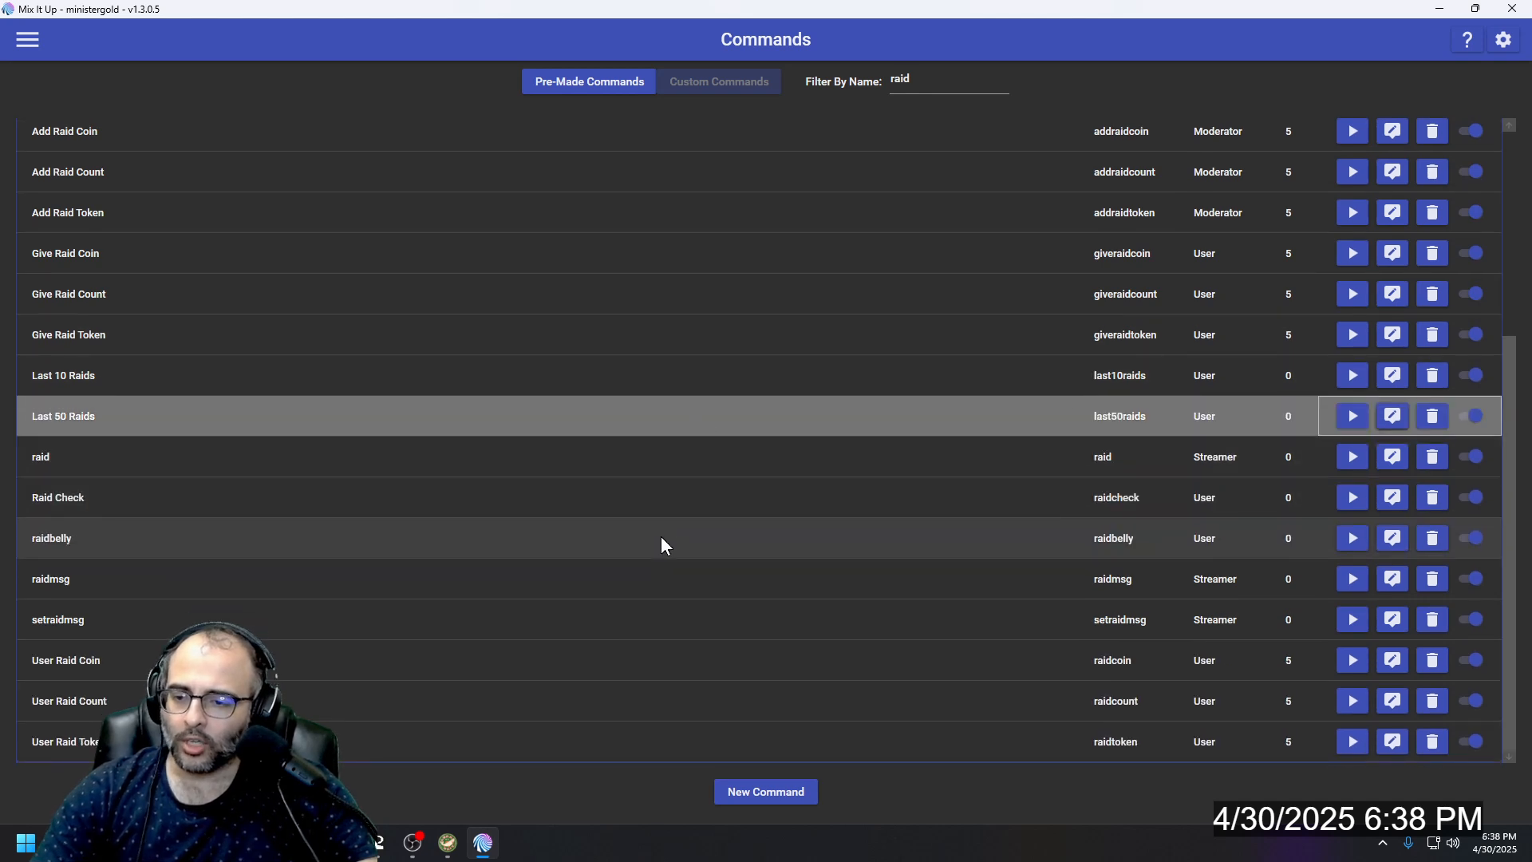
pyautogui.scroll(5, 661, 537)
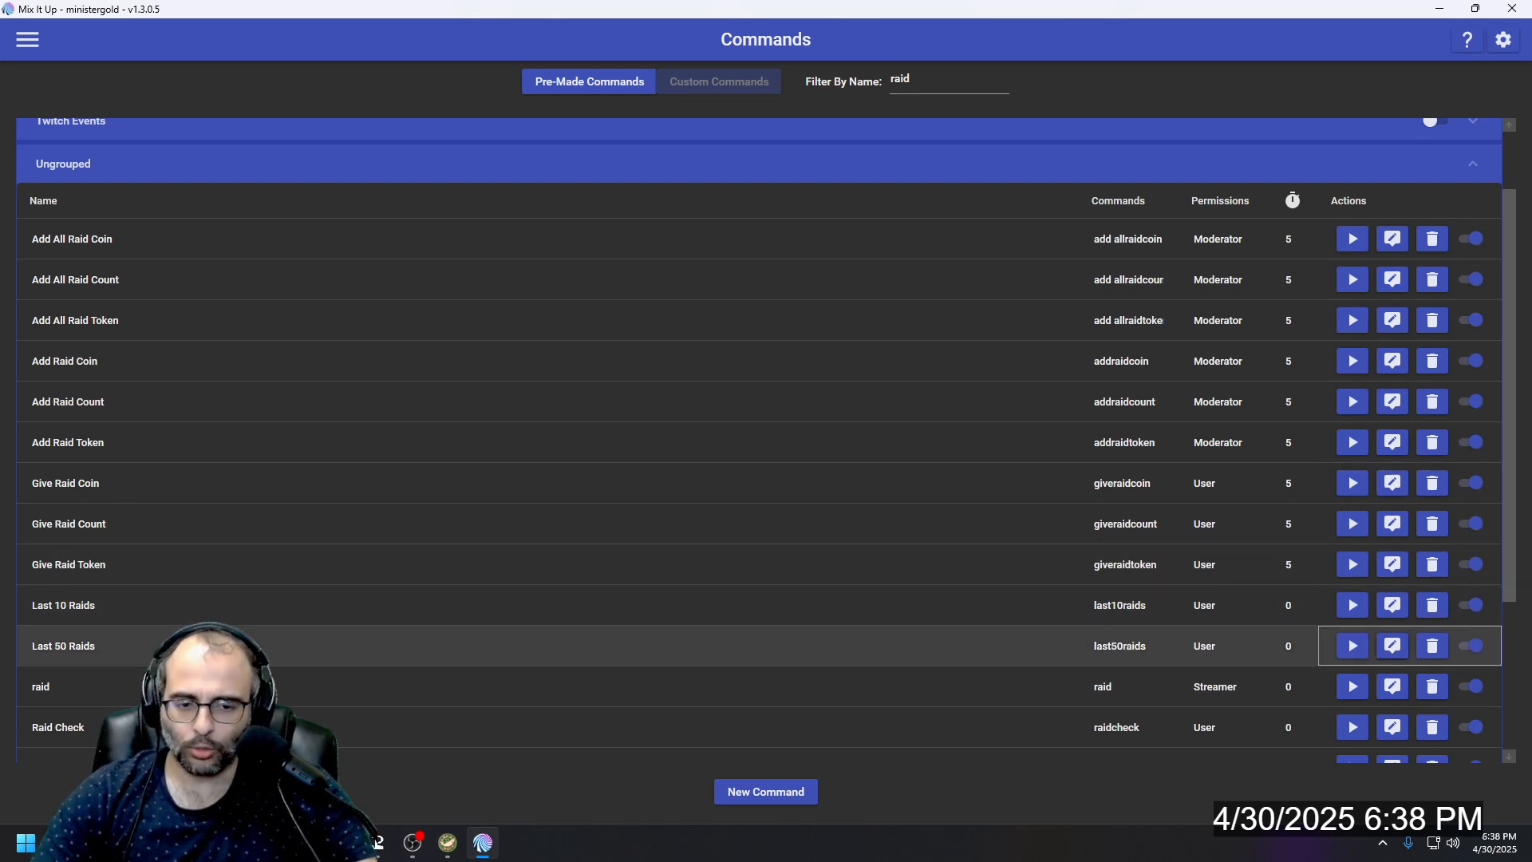
pyautogui.click(351, 645)
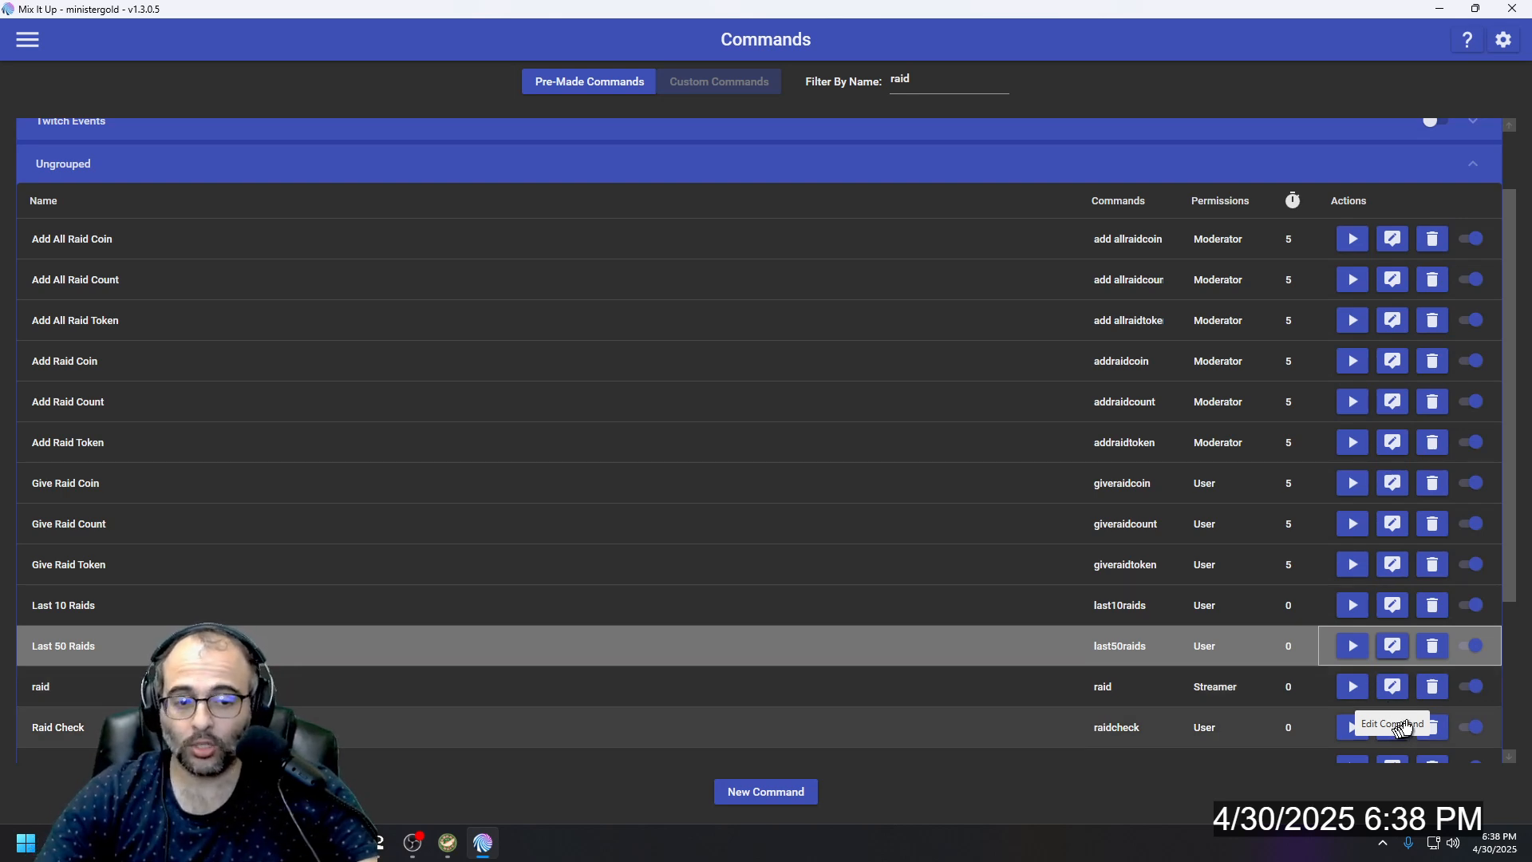
pyautogui.click(1394, 689)
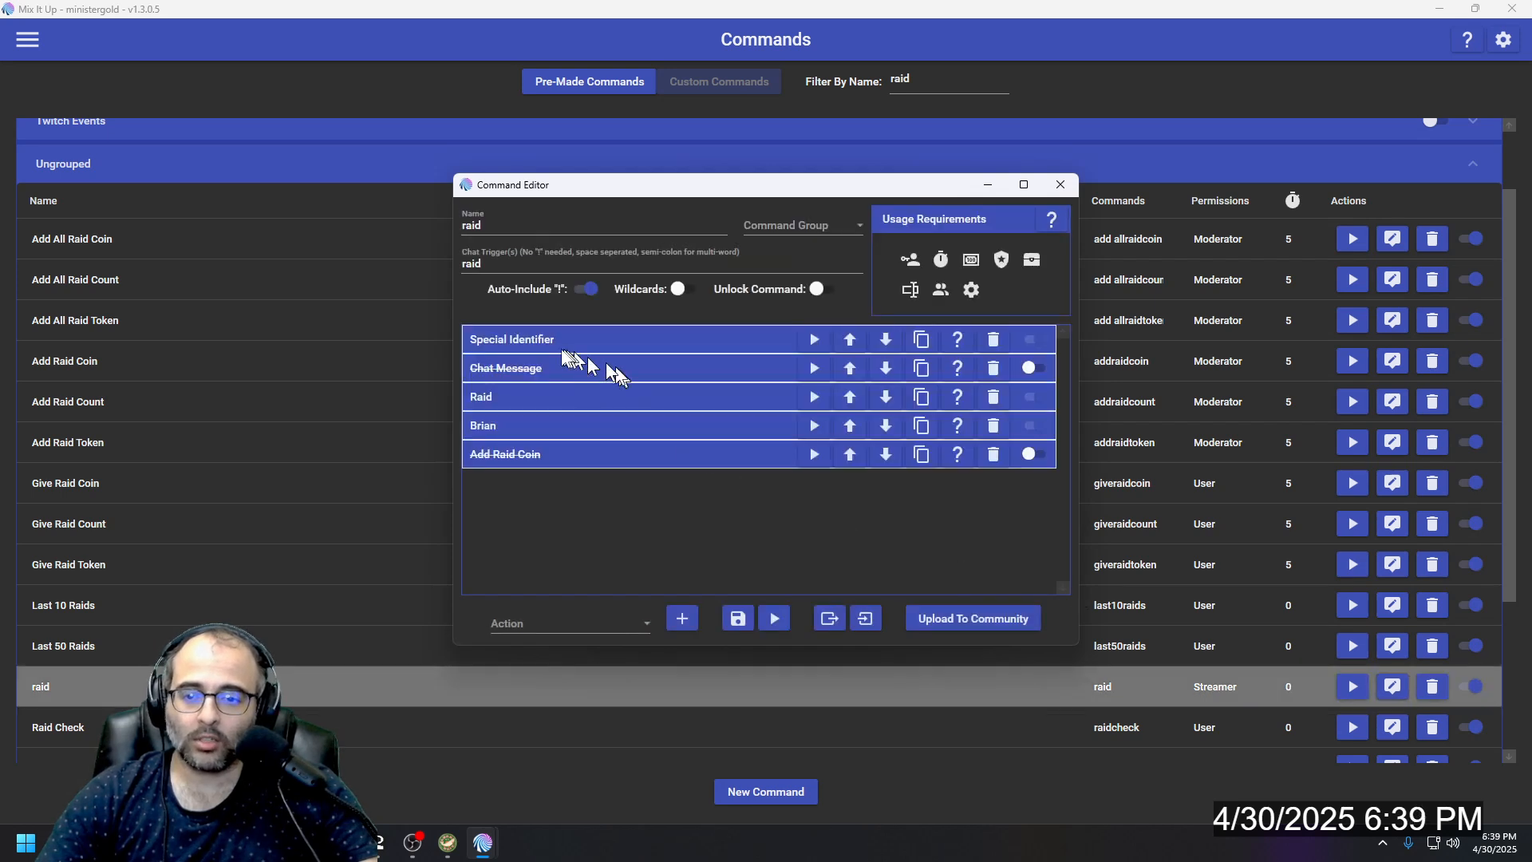
pyautogui.click(562, 351)
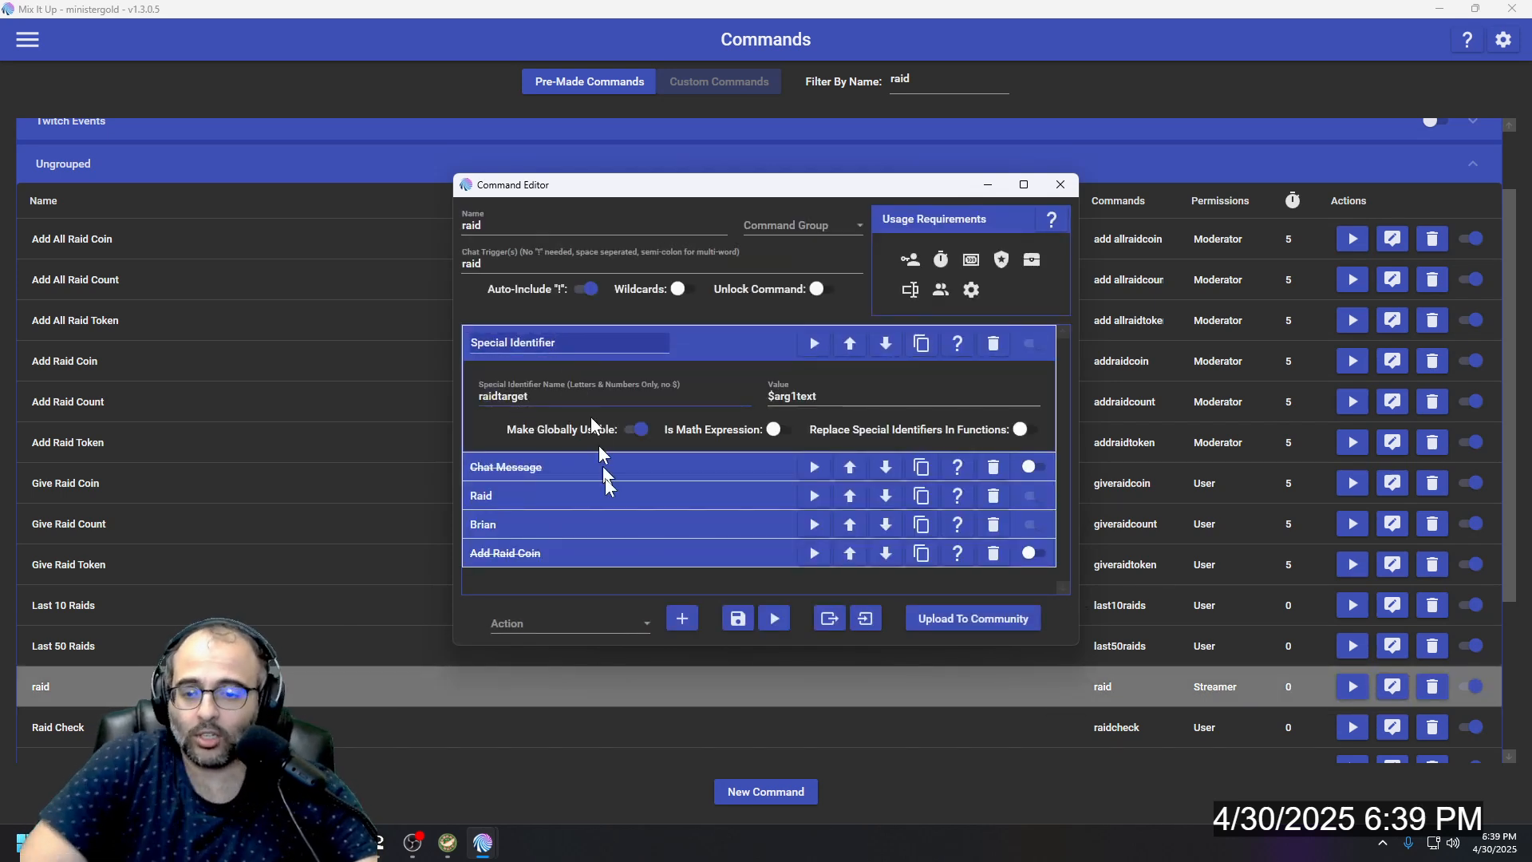
# Step: Choose Special Identifier as the action type, and review the identifier name in the existing Special Identifier action before collapsing it
pyautogui.click(568, 620)
pyautogui.scroll(-5, 527, 511)
pyautogui.scroll(-5, 525, 501)
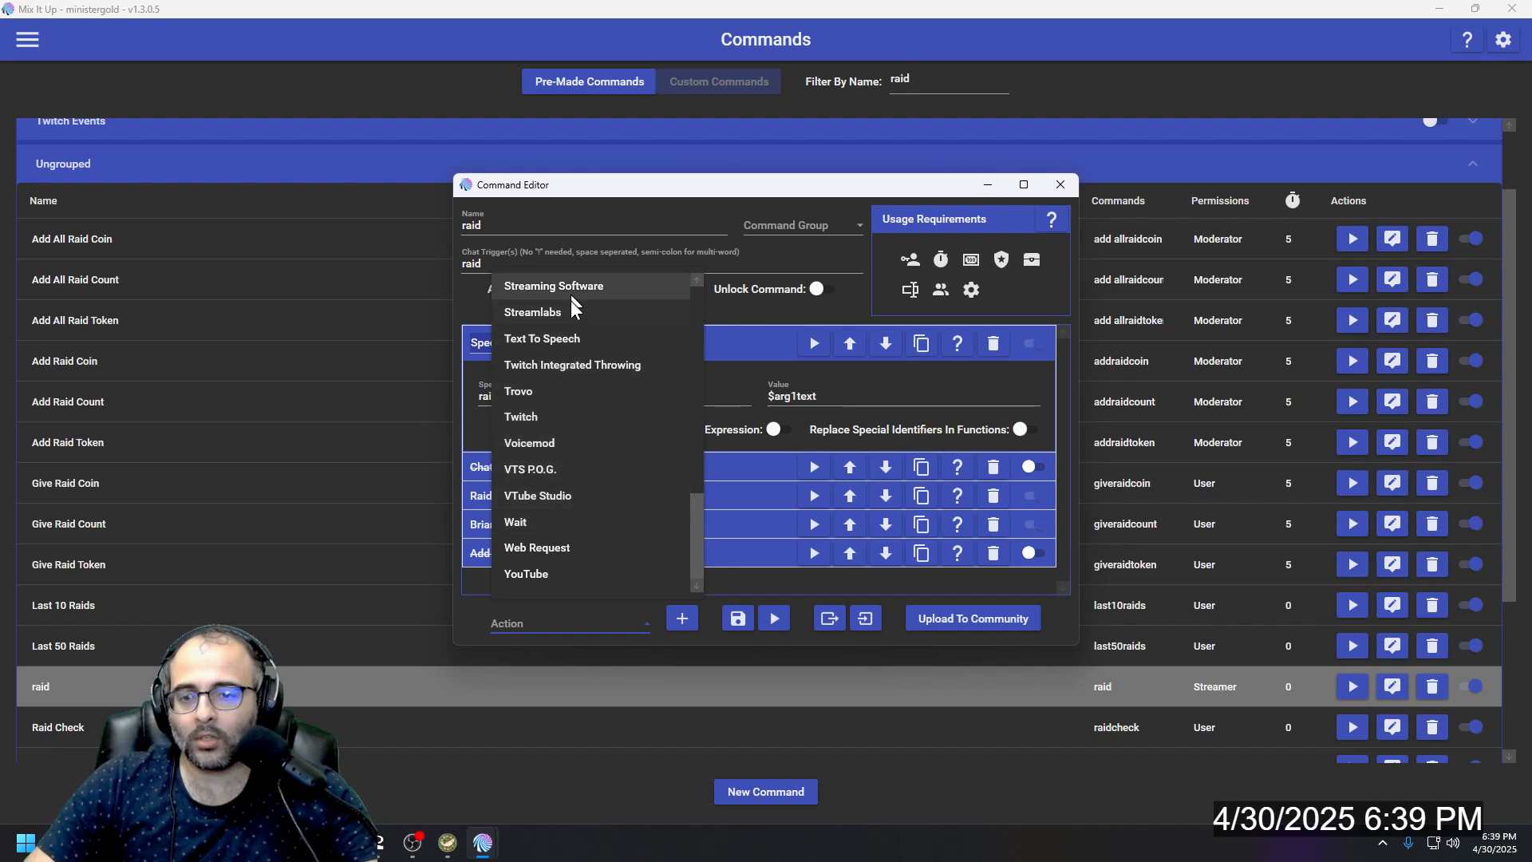
pyautogui.scroll(1, 573, 308)
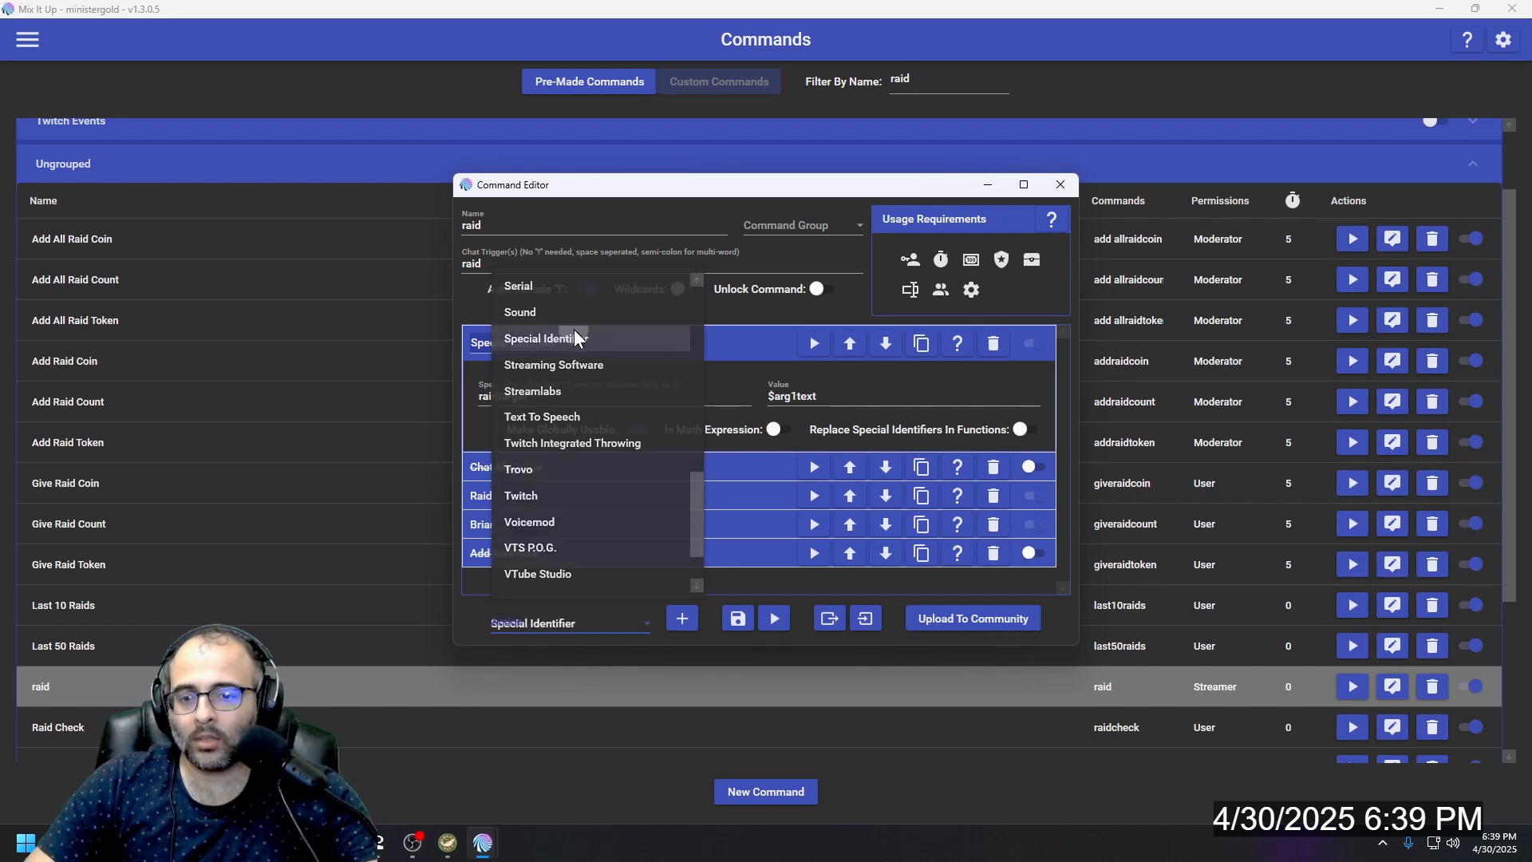
pyautogui.click(575, 335)
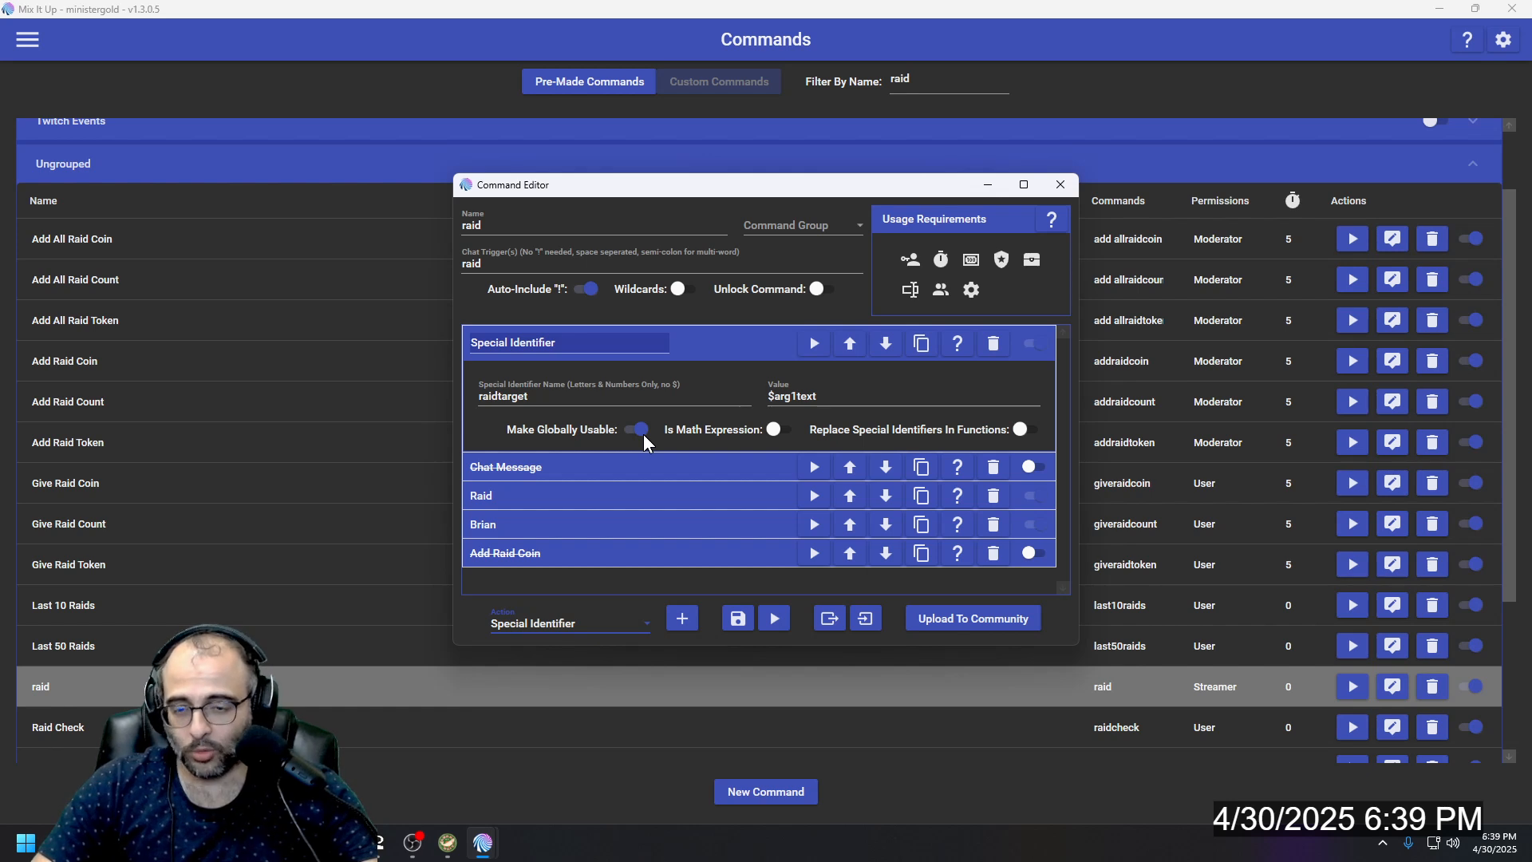
pyautogui.moveTo(529, 399); pyautogui.dragTo(482, 406)
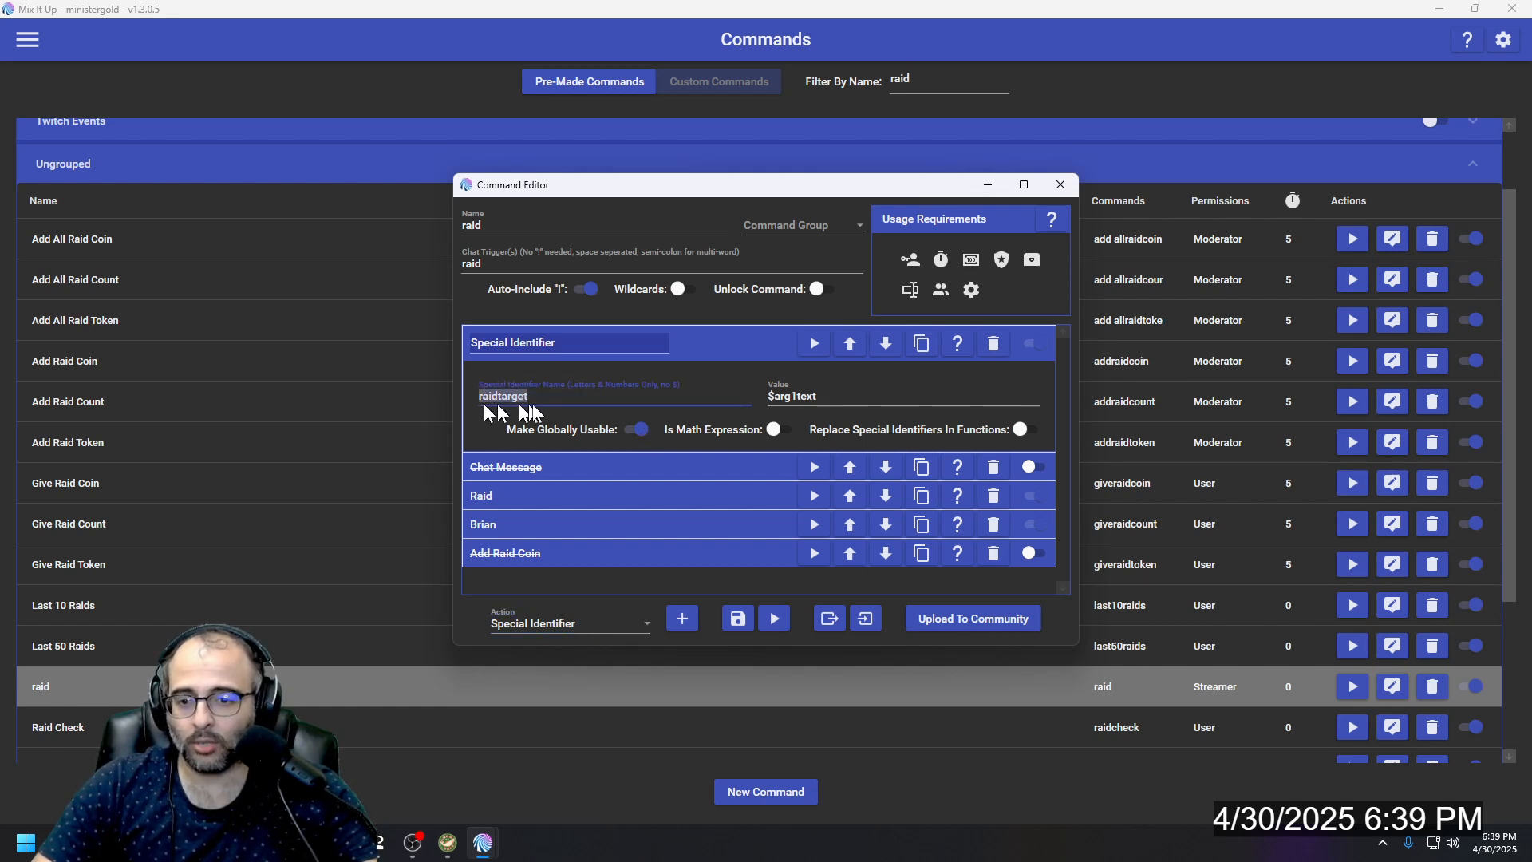
pyautogui.click(702, 342)
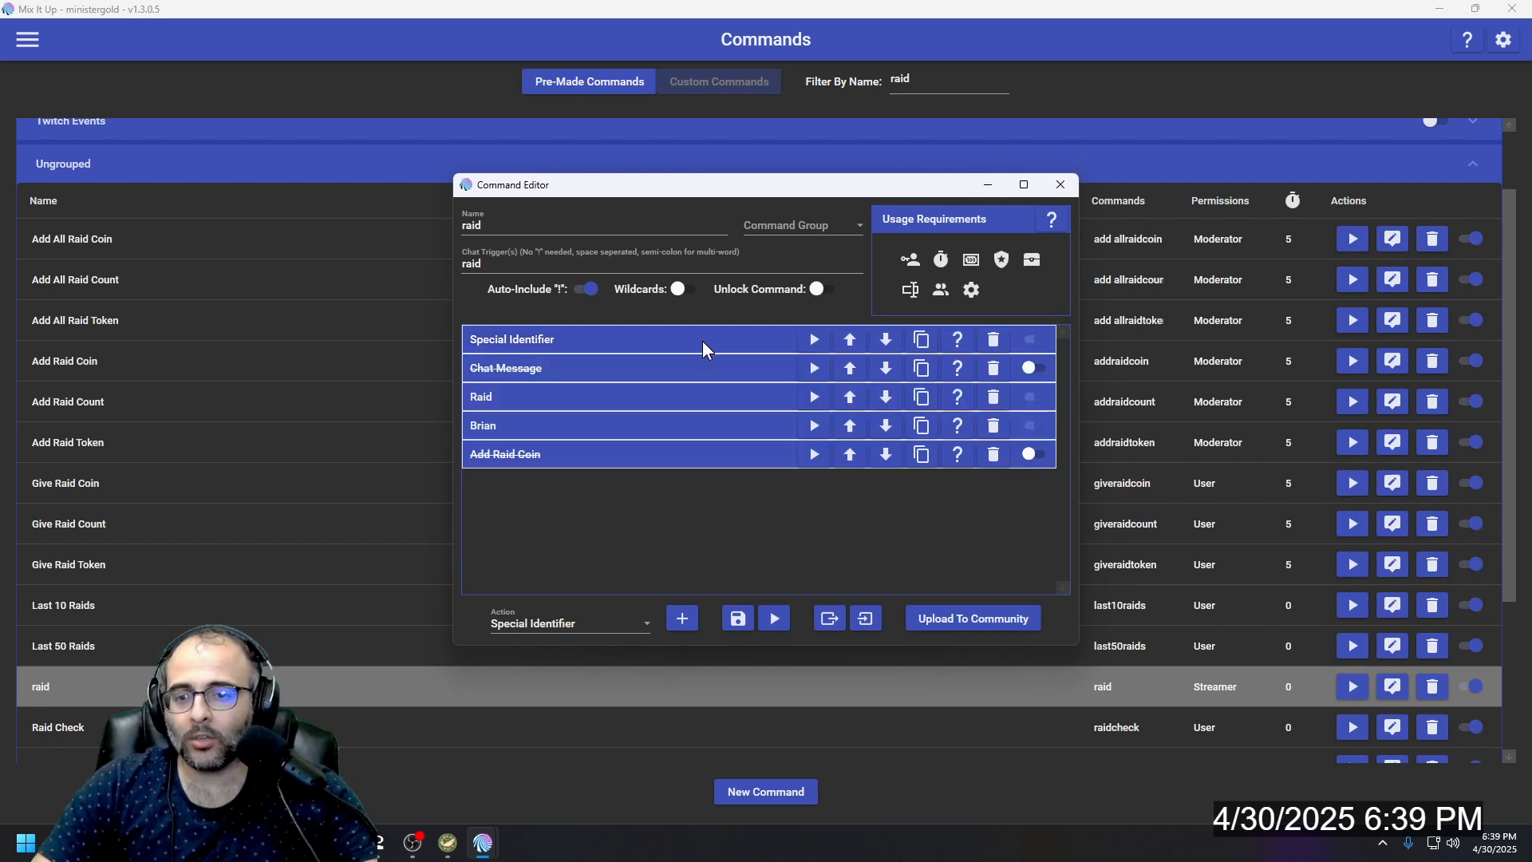
# Step: Inspect the Raid action's type and username and the settings of the Run Command action below it, collapsing each
pyautogui.click(547, 399)
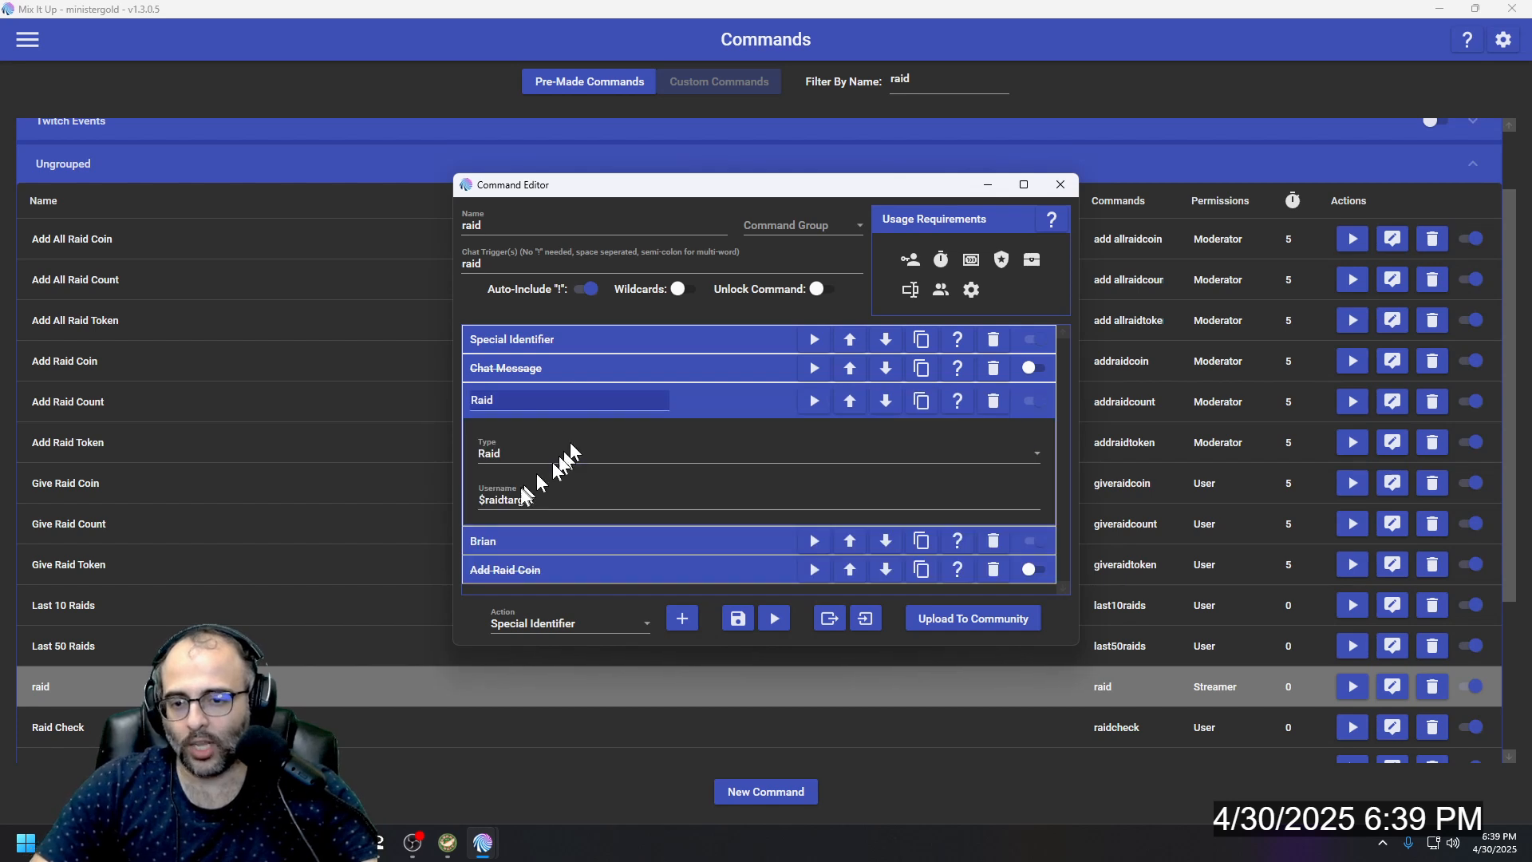
pyautogui.click(693, 407)
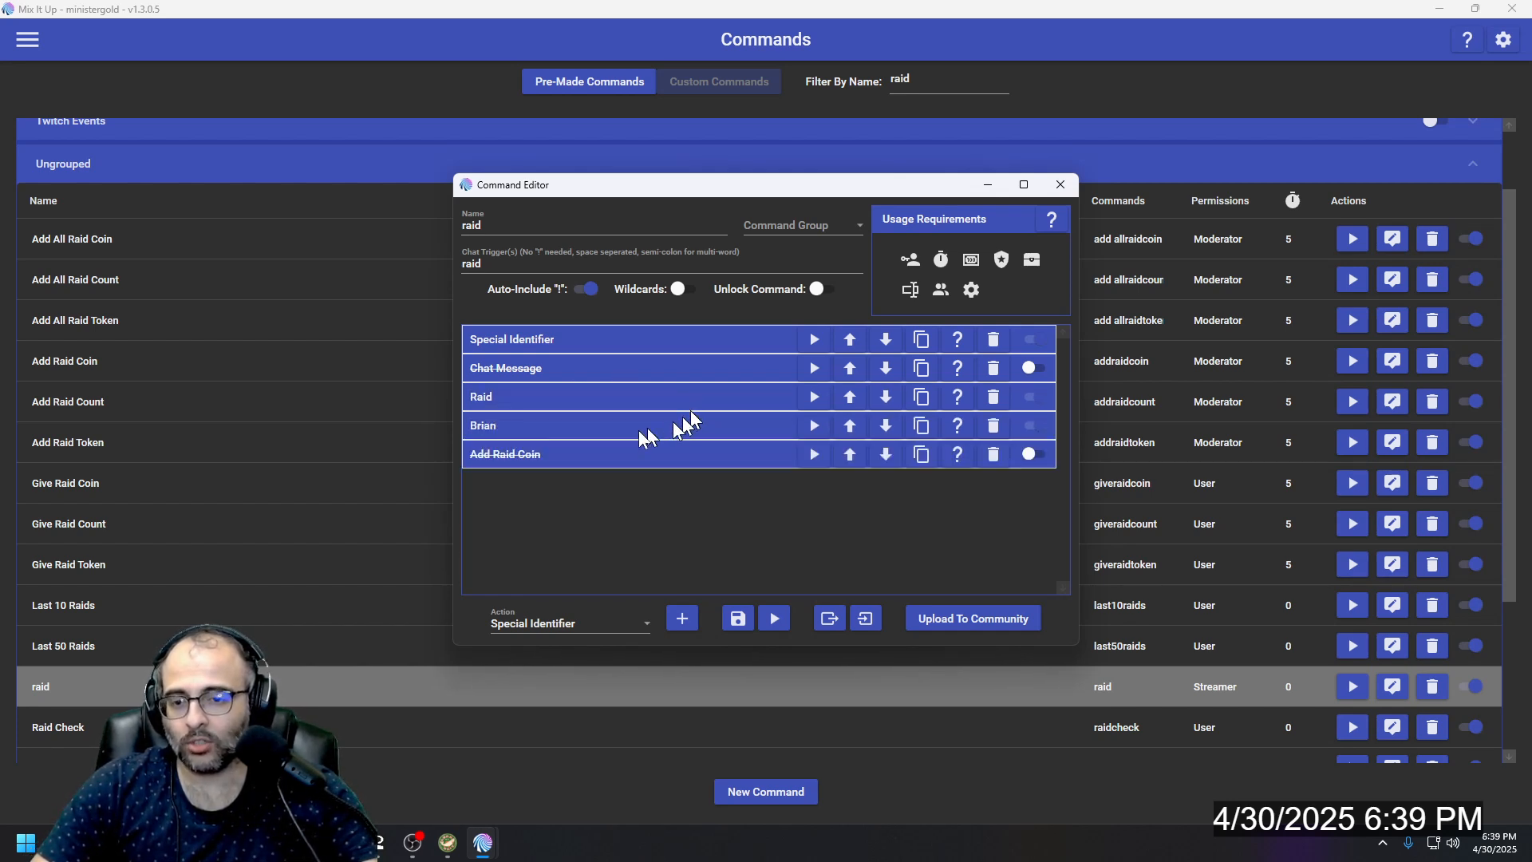
pyautogui.click(563, 429)
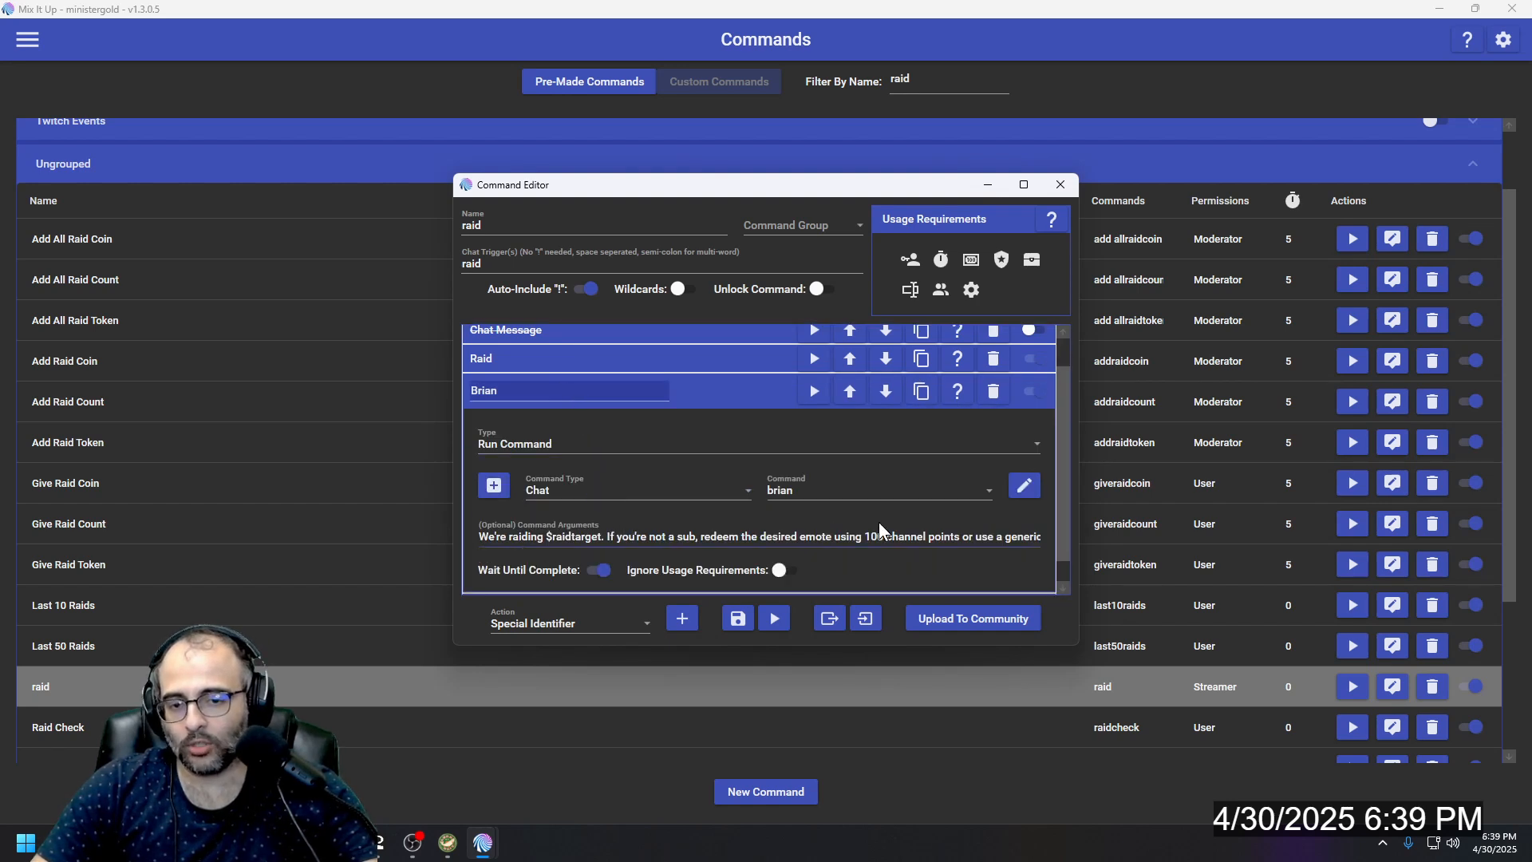
pyautogui.click(682, 395)
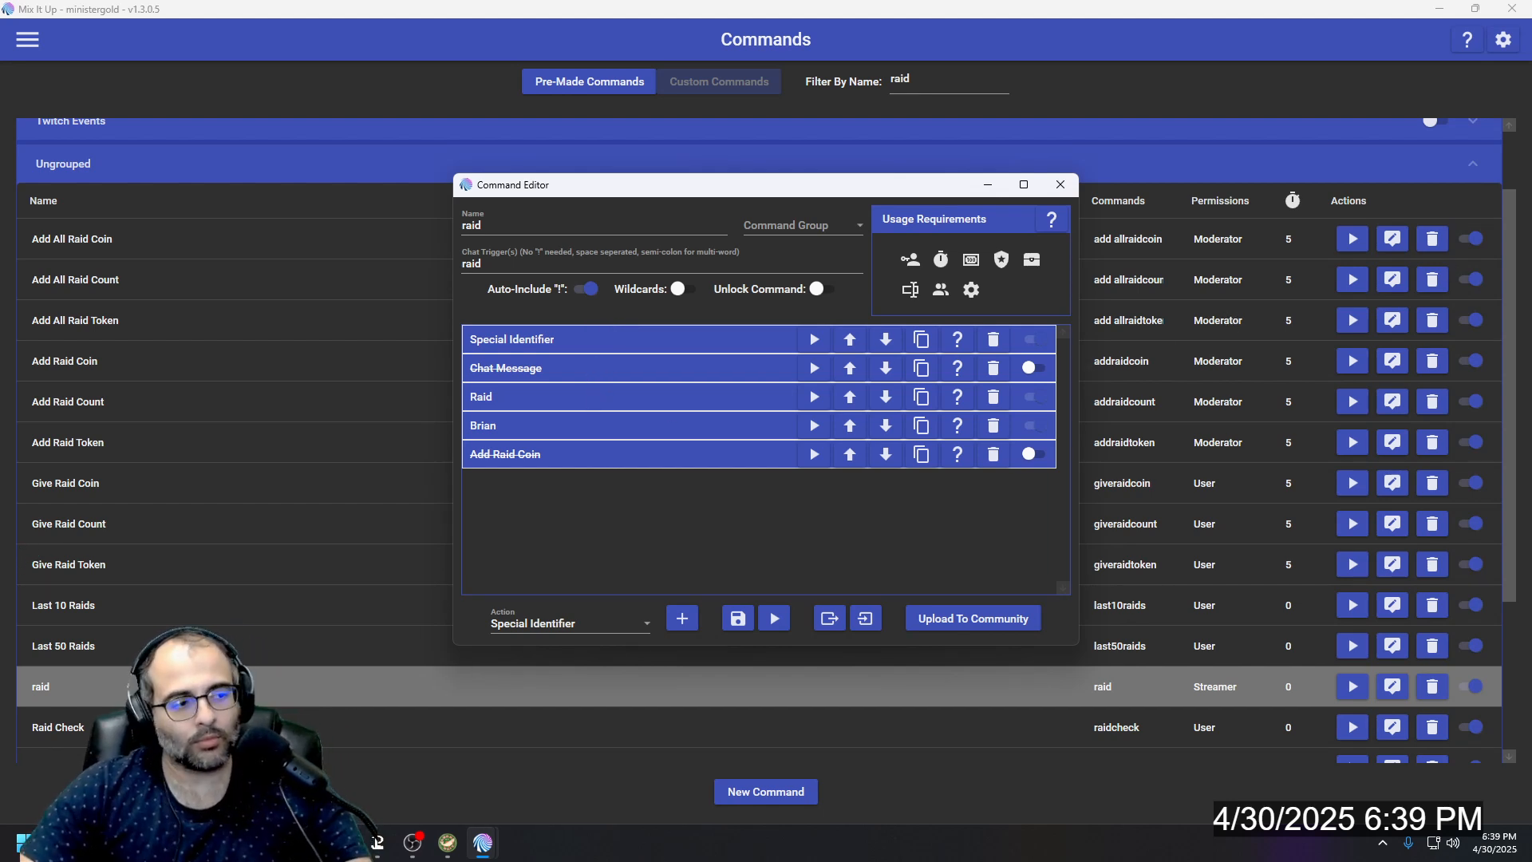
# Step: Switch to the stream chat window, enter !raid followed by the target channel's username without sending it, and enlarge the chat text
pyautogui.hotkey('alt', 'Tab')
pyautogui.hotkey('alt', 'Tab')
pyautogui.hotkey('alt', 'Tab')
pyautogui.hotkey('alt', 'Tab')
pyautogui.click(689, 352)
pyautogui.moveTo(1101, 120); pyautogui.dragTo(1105, 56)
pyautogui.click(1057, 746)
pyautogui.write('!')
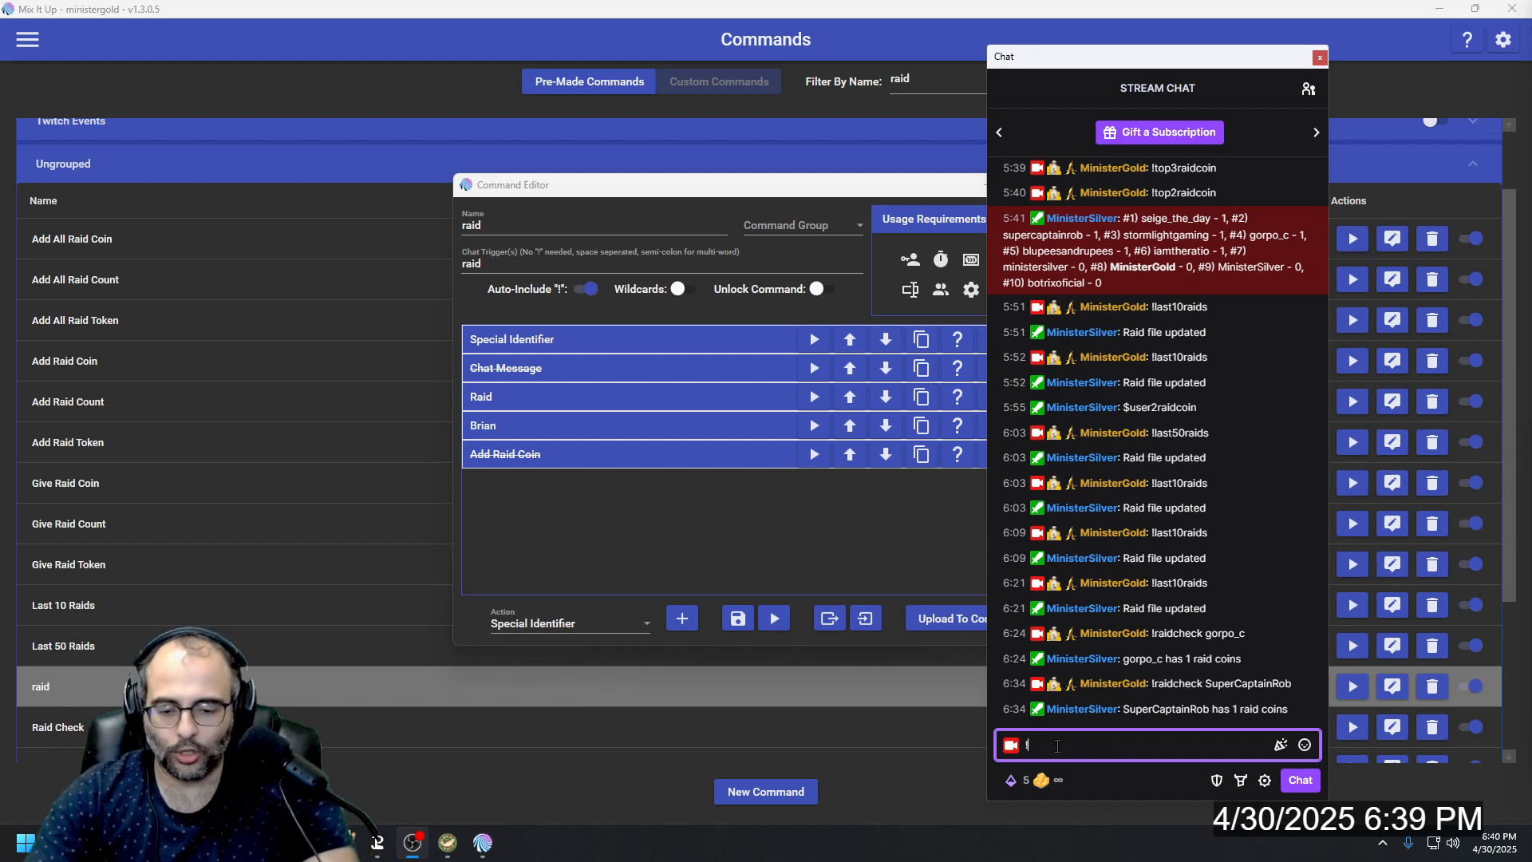
pyautogui.write('raid SuperCaptainRob')
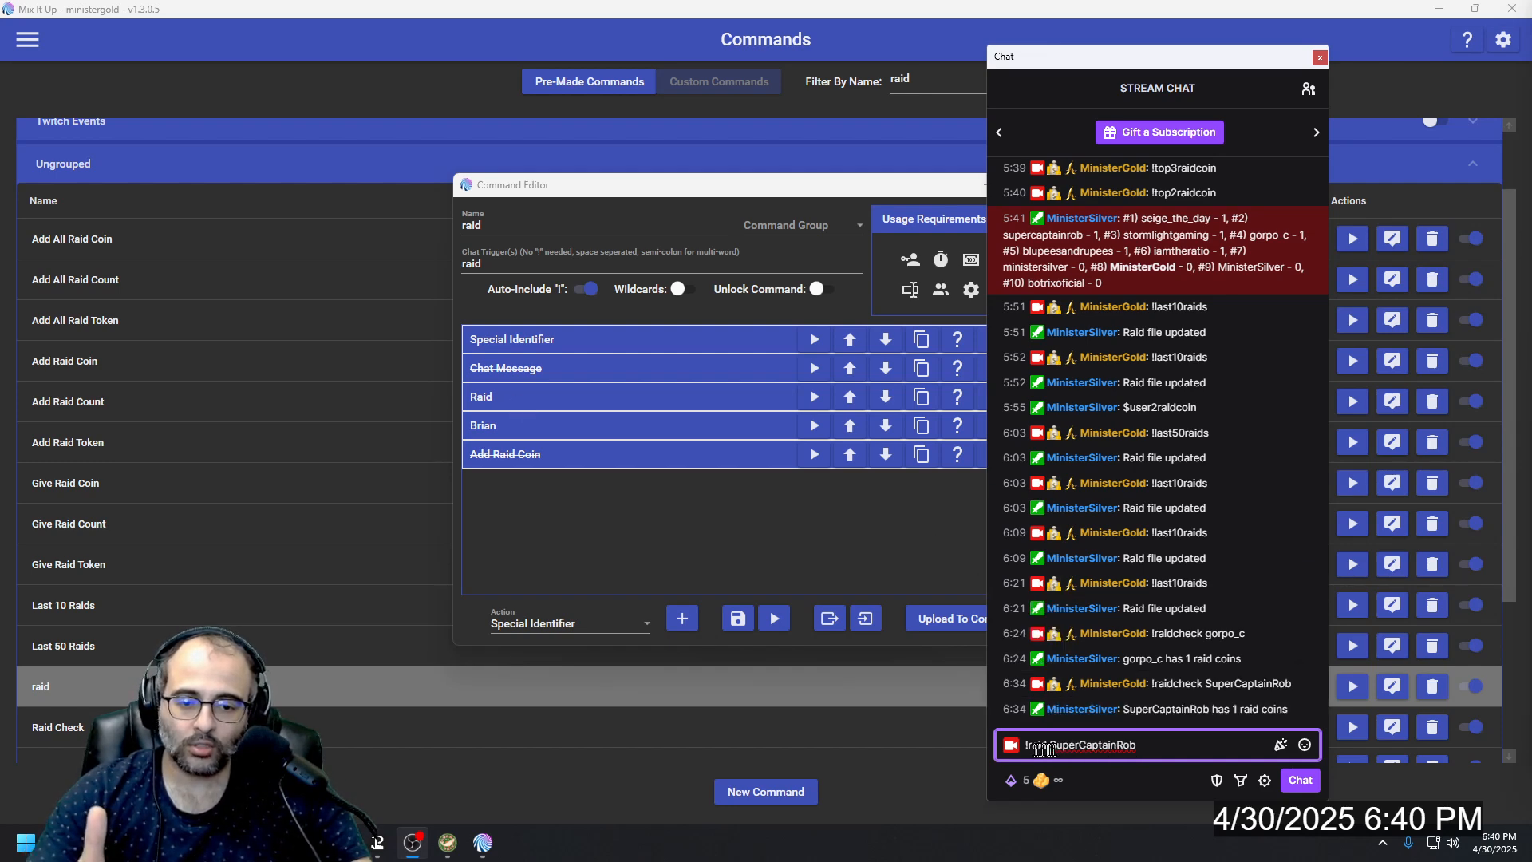
pyautogui.scroll(1, 1116, 750)
pyautogui.scroll(2, 1116, 750)
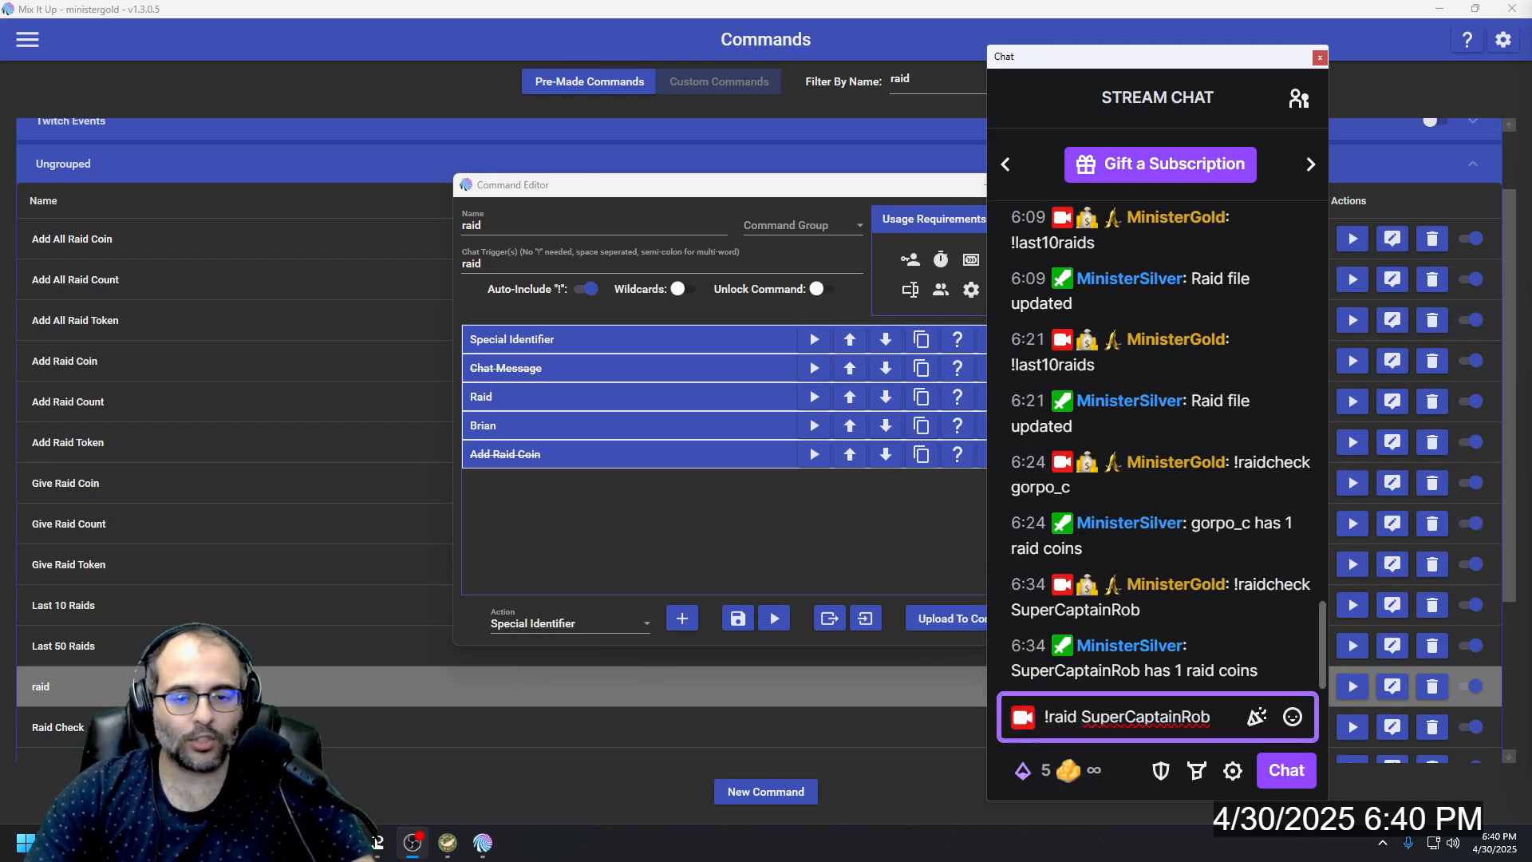
# Step: Review the raid command's Special Identifier name and value again, collapse the action, and close the command editor
pyautogui.click(600, 340)
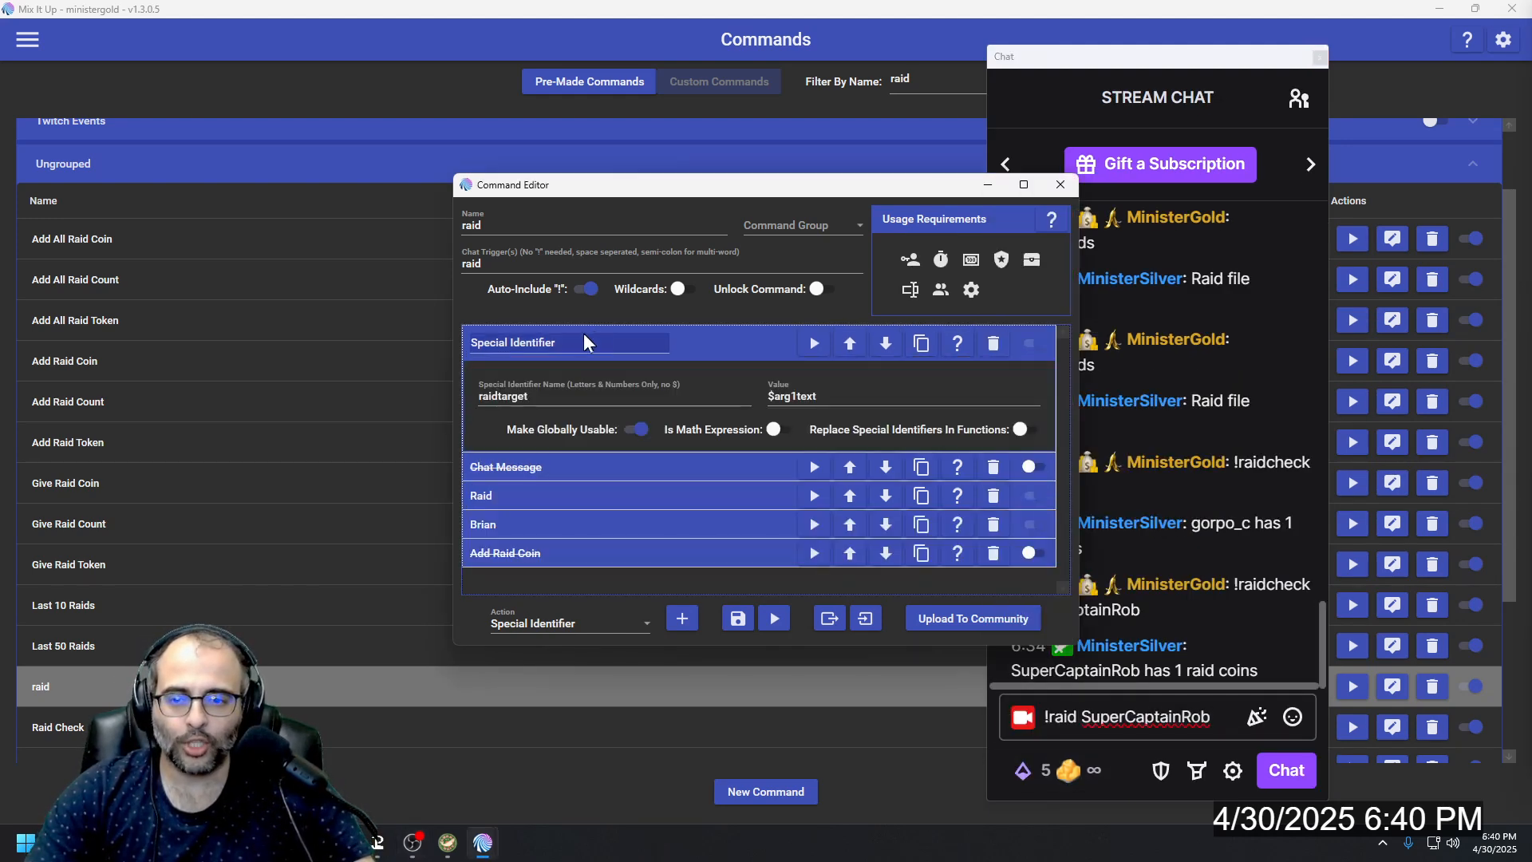
pyautogui.click(706, 343)
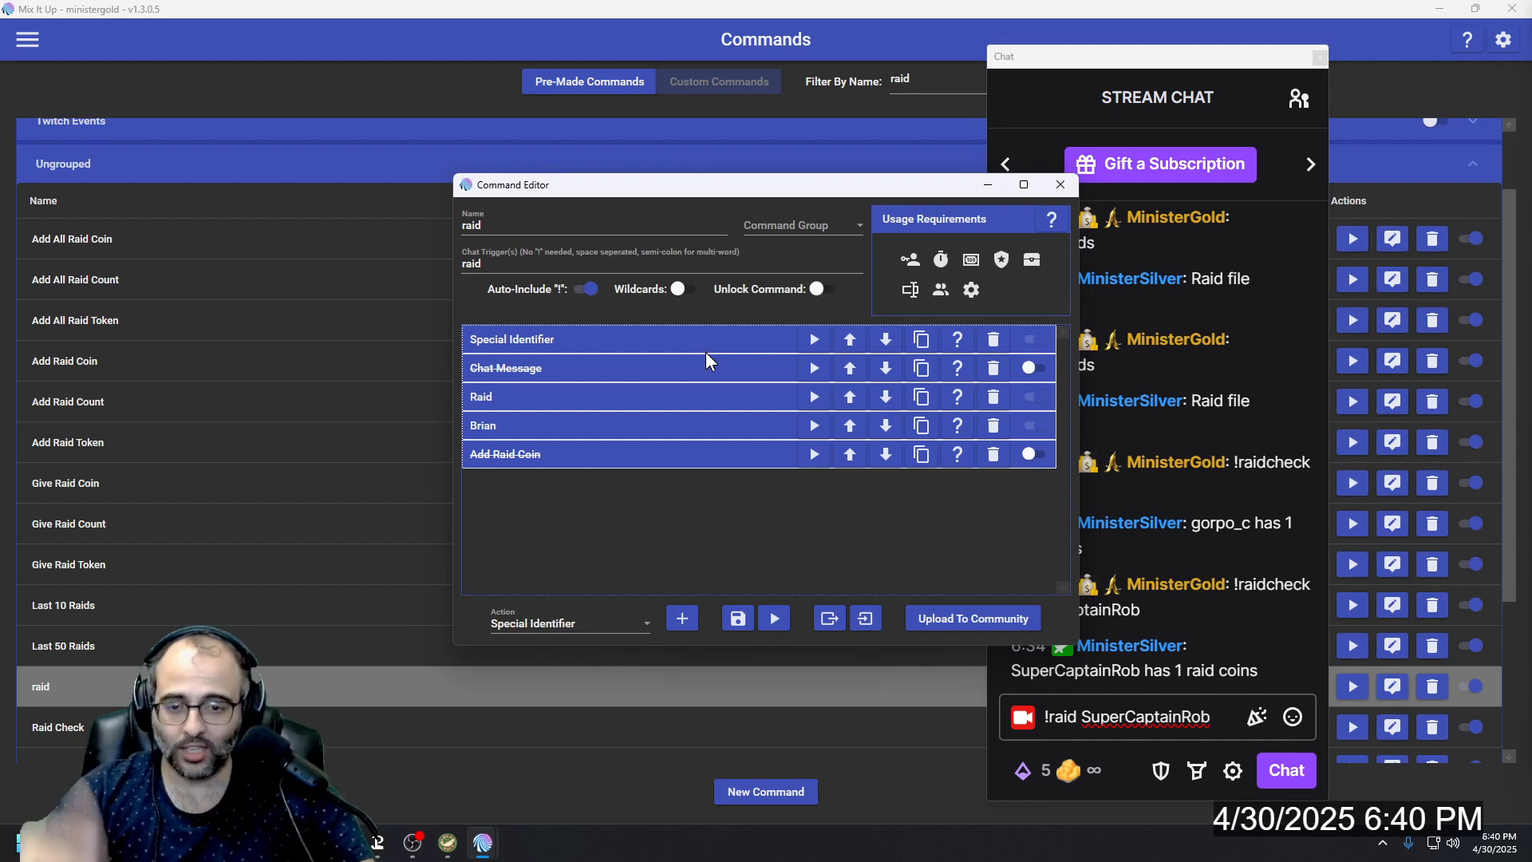
pyautogui.click(1060, 184)
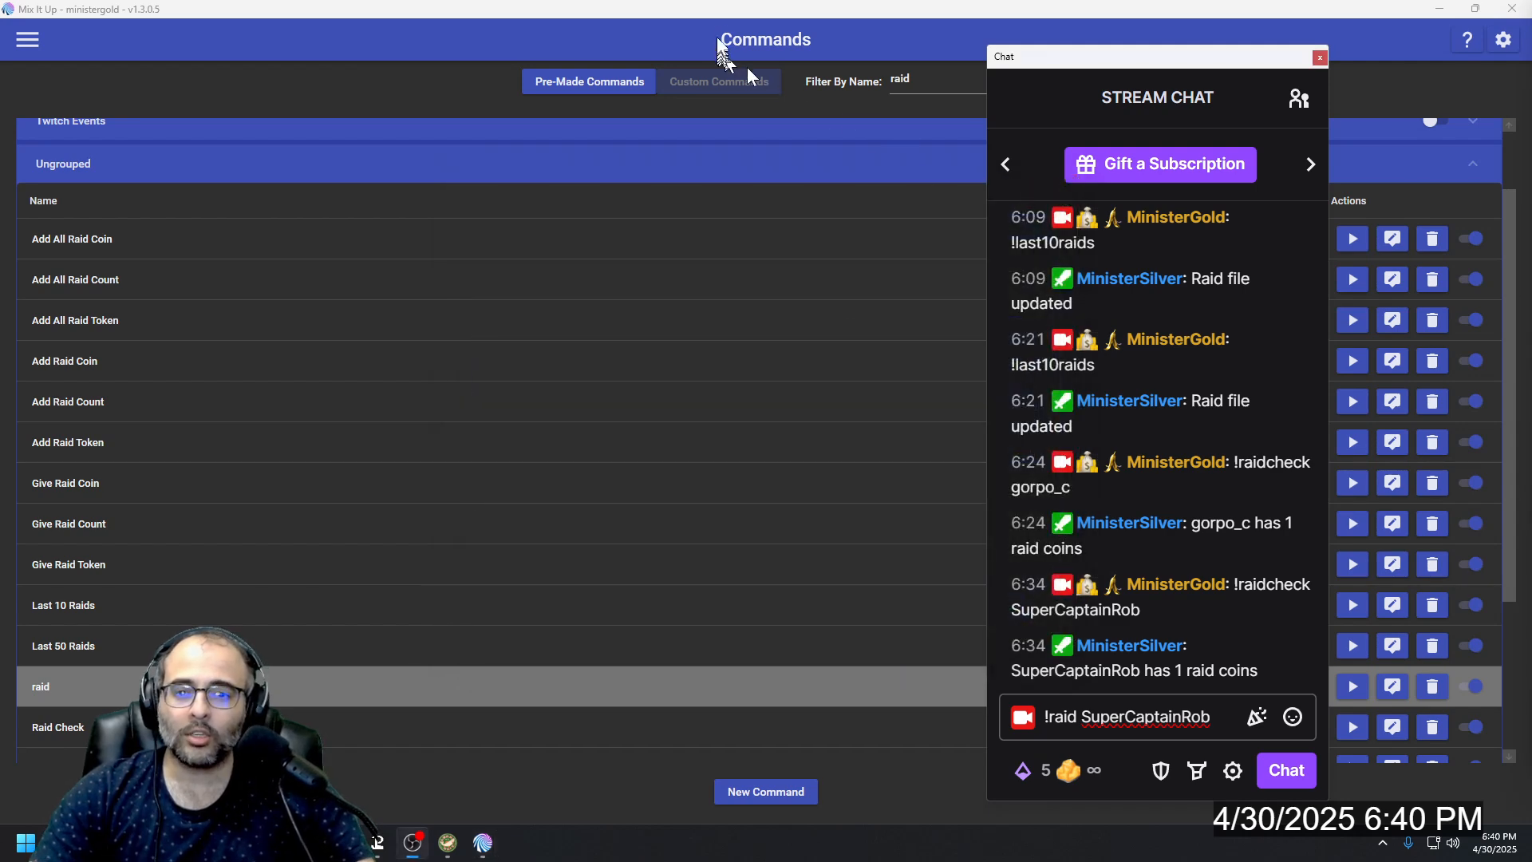
# Step: Go to the Events page and expand the Twitch events to find the outgoing raid event
pyautogui.click(710, 52)
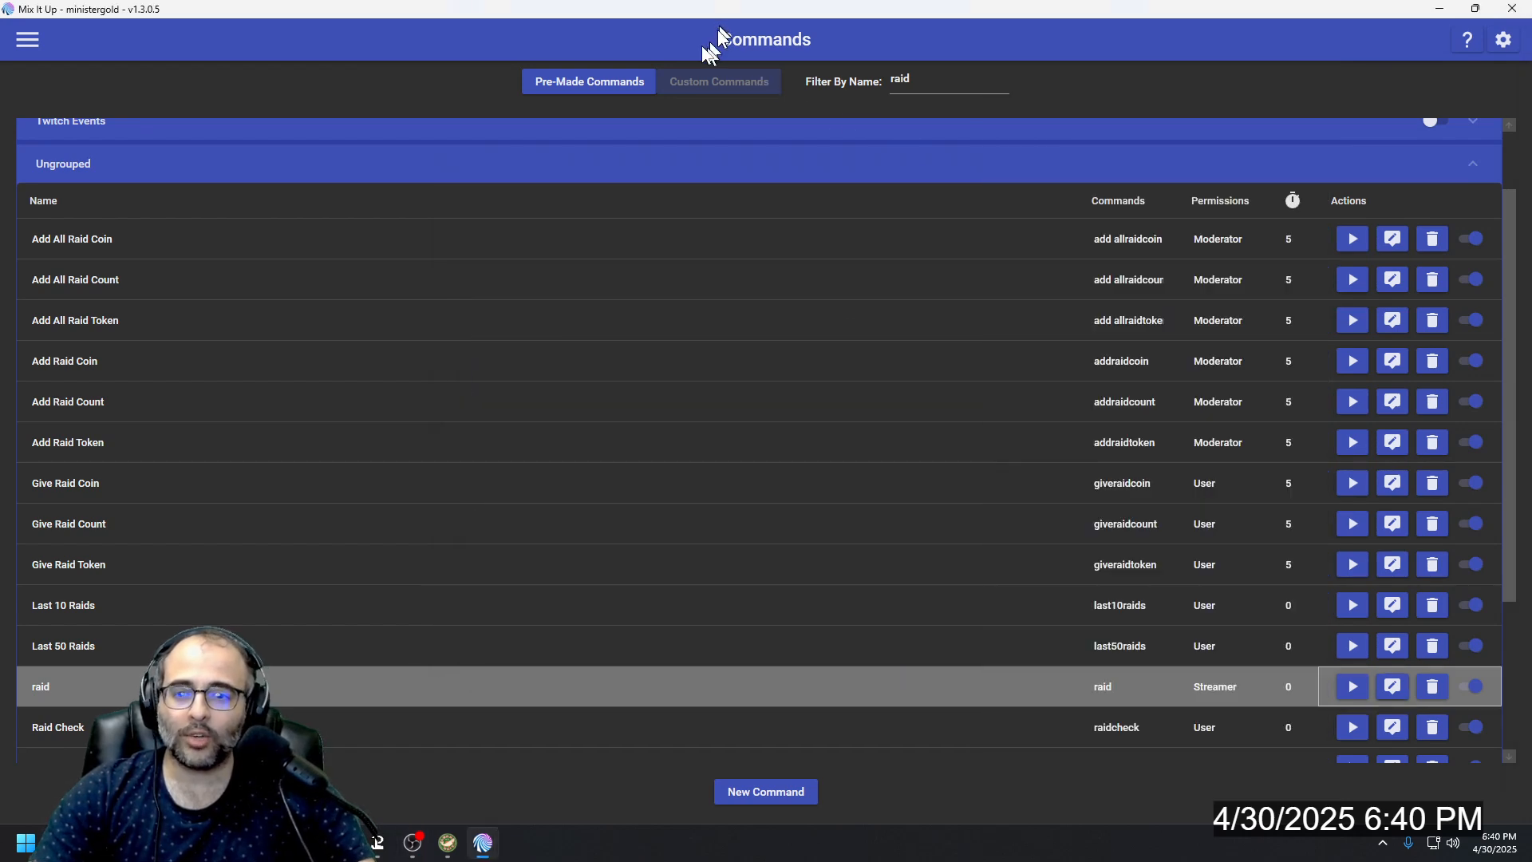
pyautogui.click(31, 40)
pyautogui.click(52, 199)
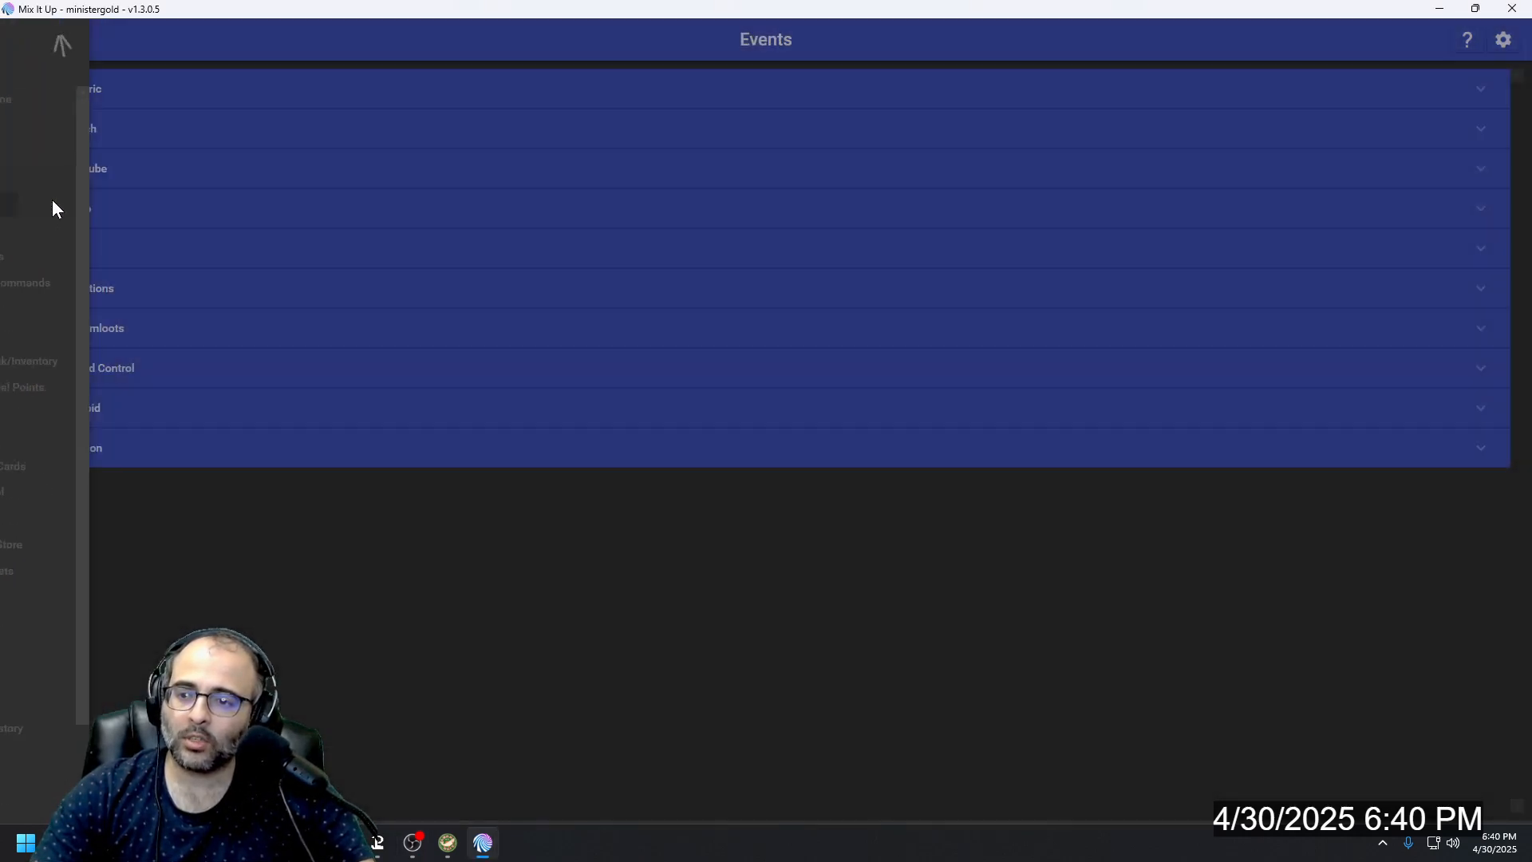
pyautogui.click(84, 129)
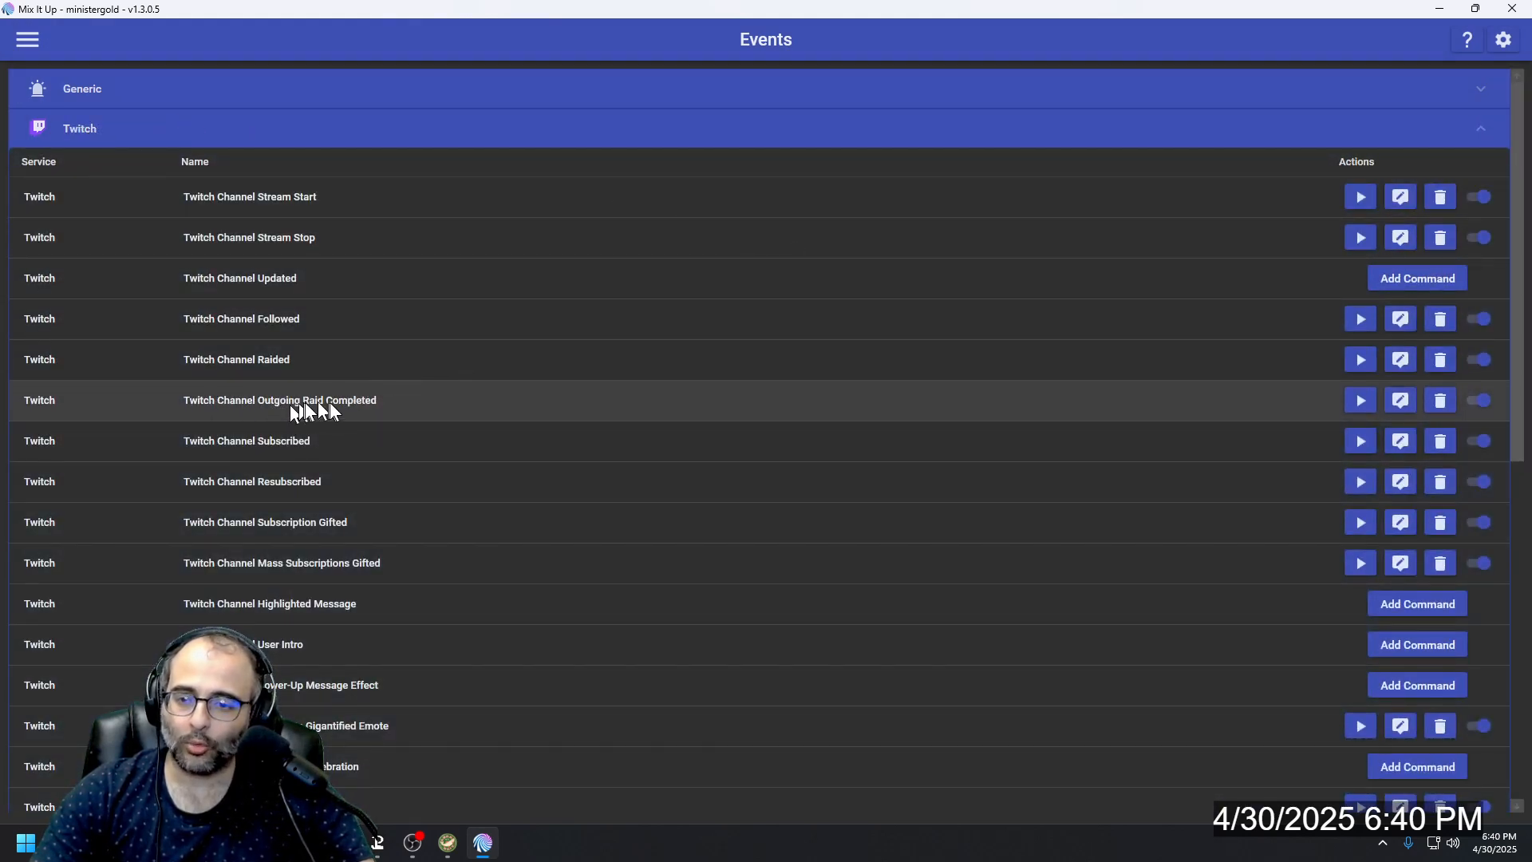
# Step: Open the command of the Twitch Channel Outgoing Raid Completed event for editing and expand its Add Raid Coin action
pyautogui.click(1401, 409)
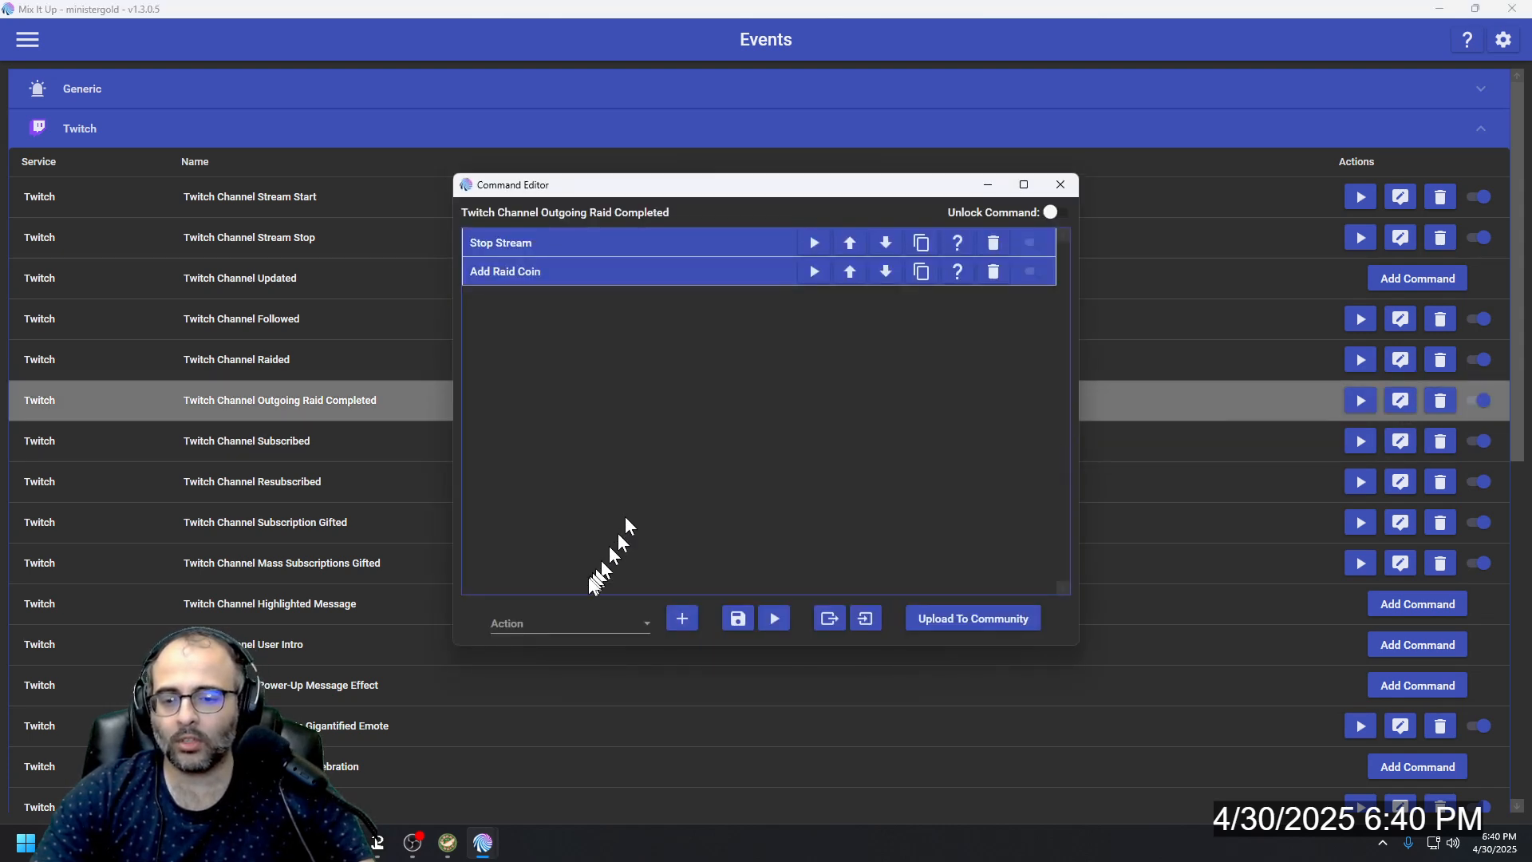
pyautogui.click(582, 271)
pyautogui.click(563, 621)
pyautogui.scroll(1, 563, 558)
pyautogui.click(548, 367)
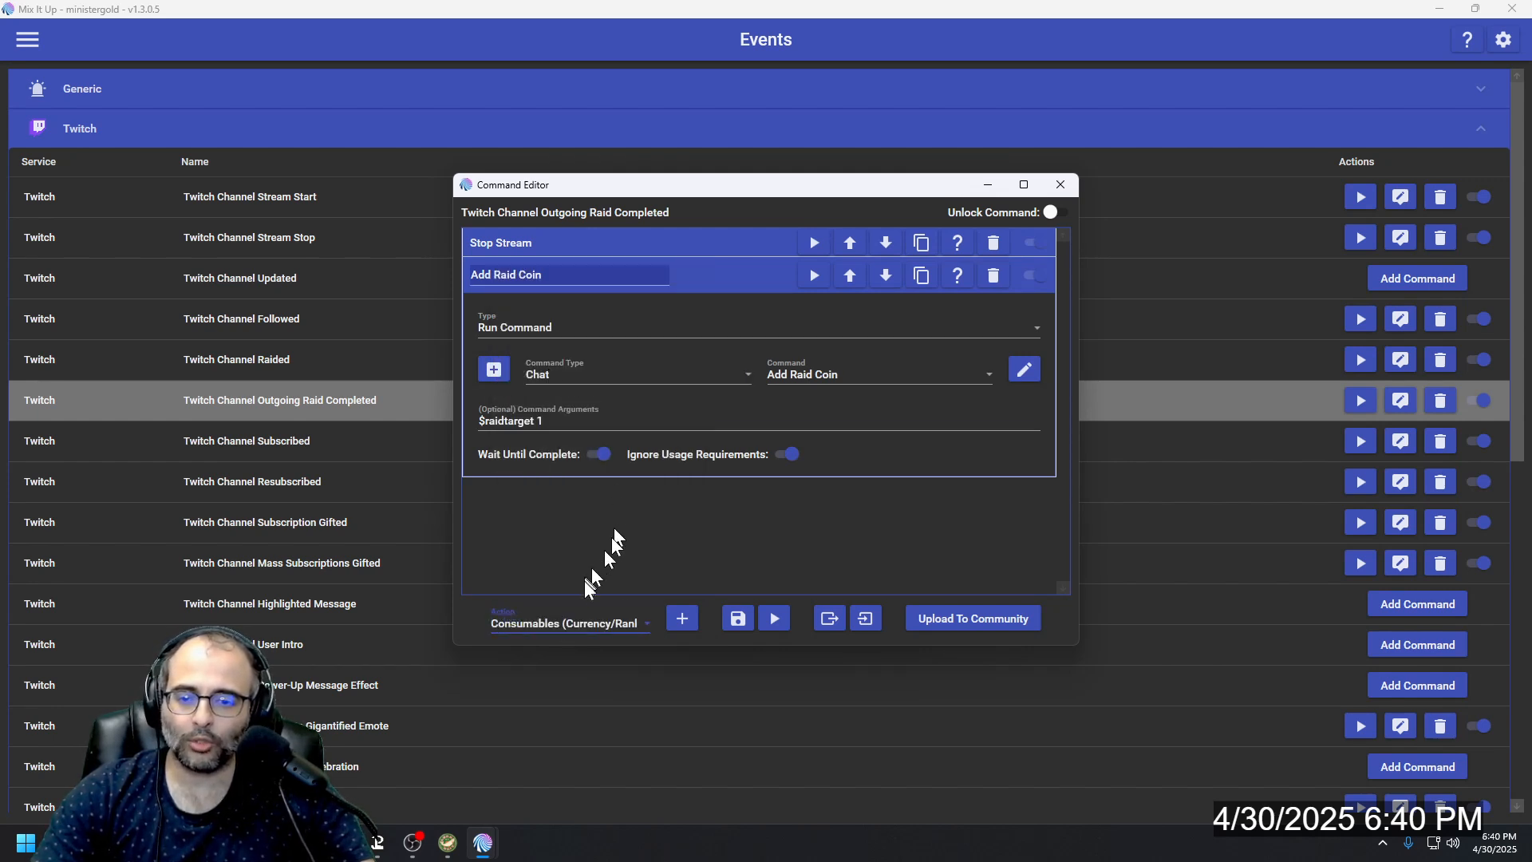
pyautogui.click(681, 620)
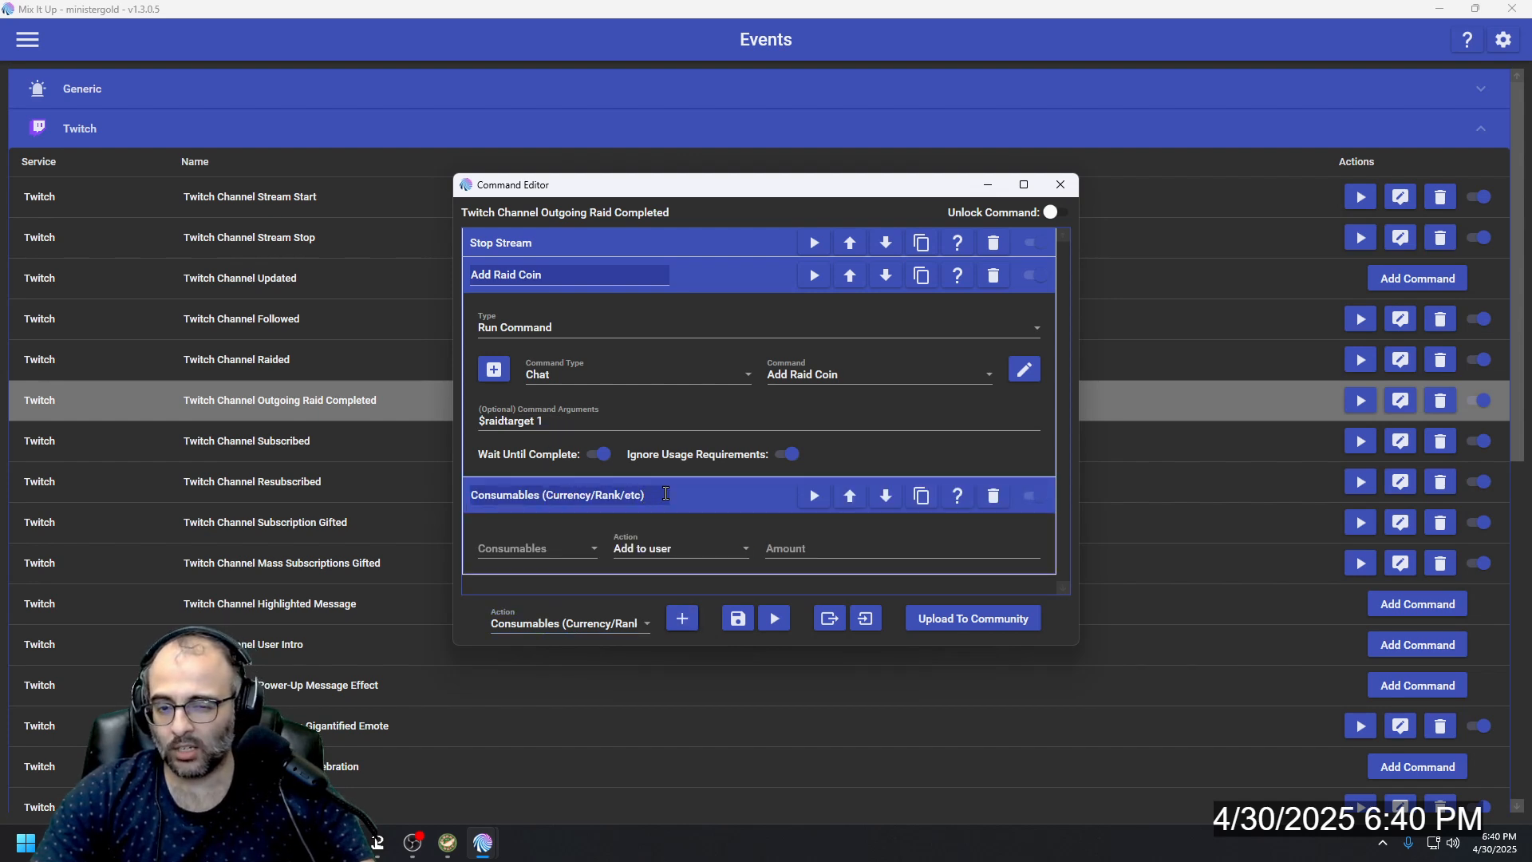
pyautogui.click(993, 498)
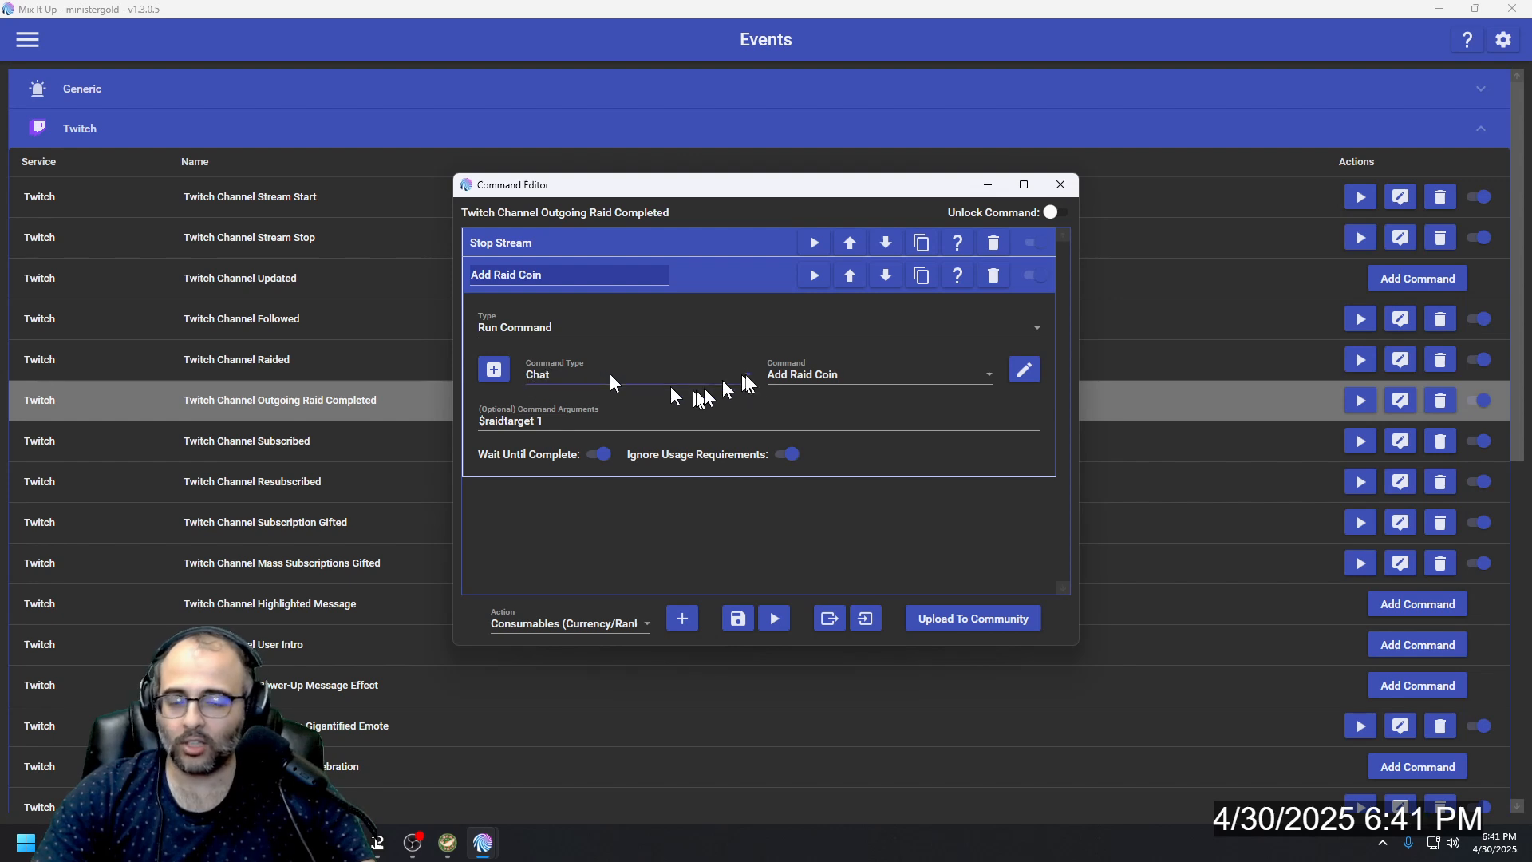
# Step: Keep Add Raid Coin as the chat command to run and re-enter 1 as the amount after $raidtarget in its arguments
pyautogui.click(802, 383)
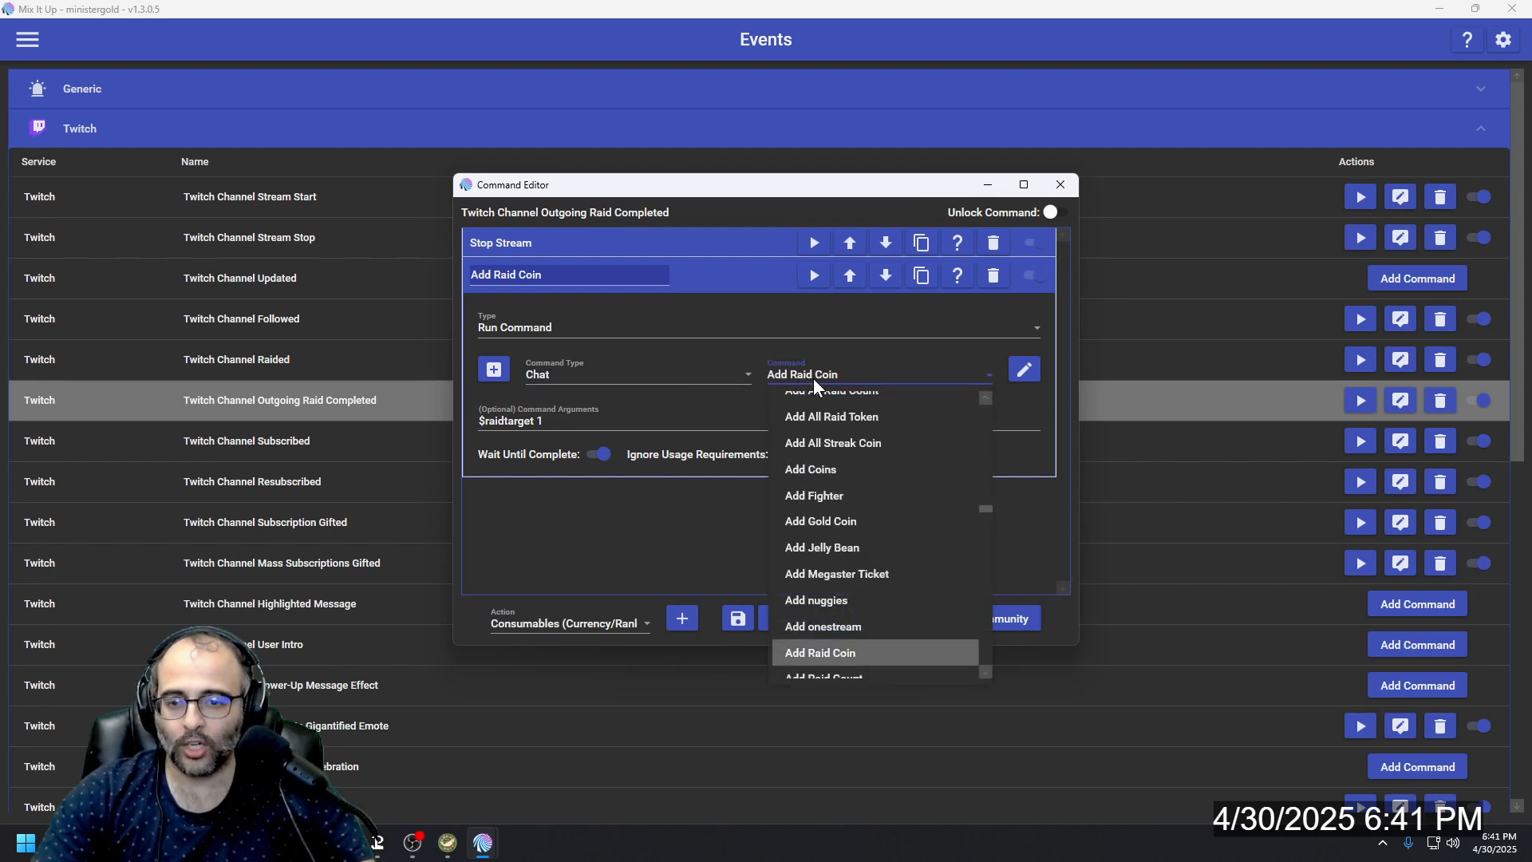
pyautogui.click(811, 378)
pyautogui.click(547, 424)
pyautogui.press('BackSpace')
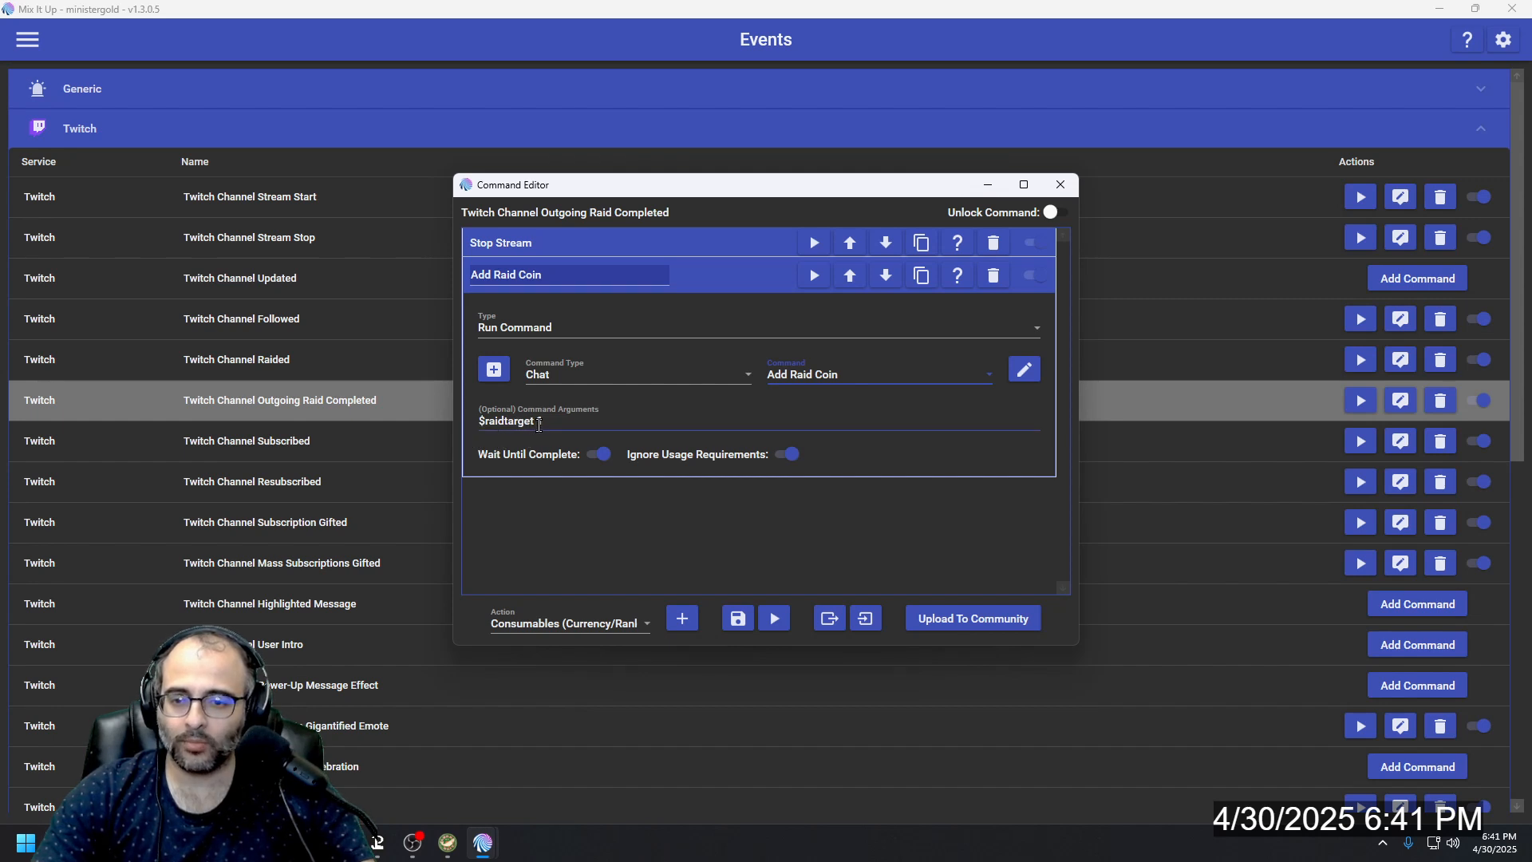
pyautogui.write('1')
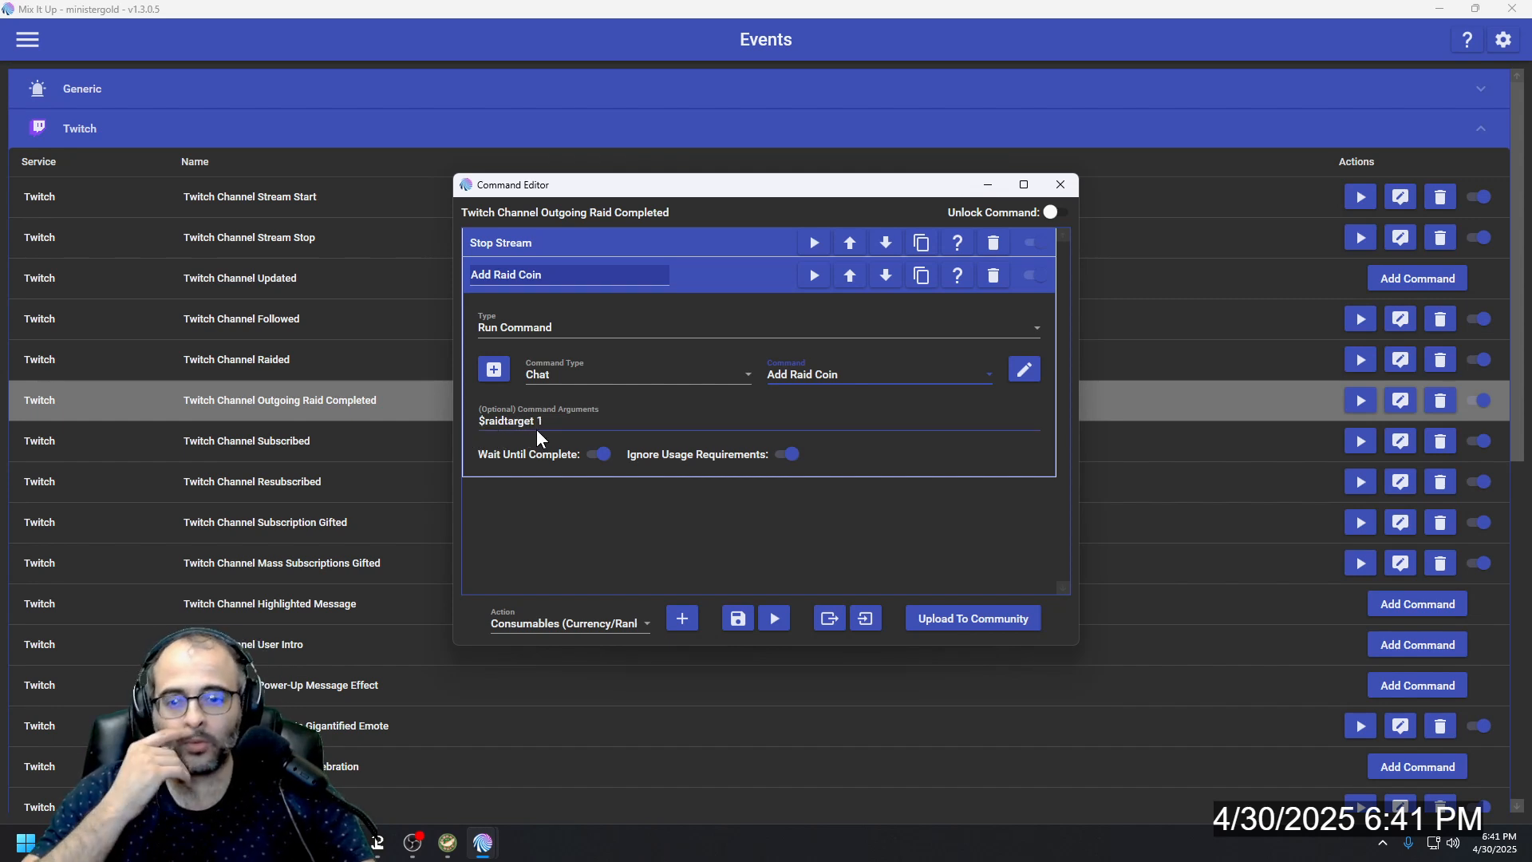
pyautogui.click(546, 425)
pyautogui.press('BackSpace')
pyautogui.write('1')
# Step: Highlight $raidtarget in the command arguments, collapse the Add Raid Coin action, and save the outgoing raid event command
pyautogui.moveTo(534, 422); pyautogui.dragTo(473, 424)
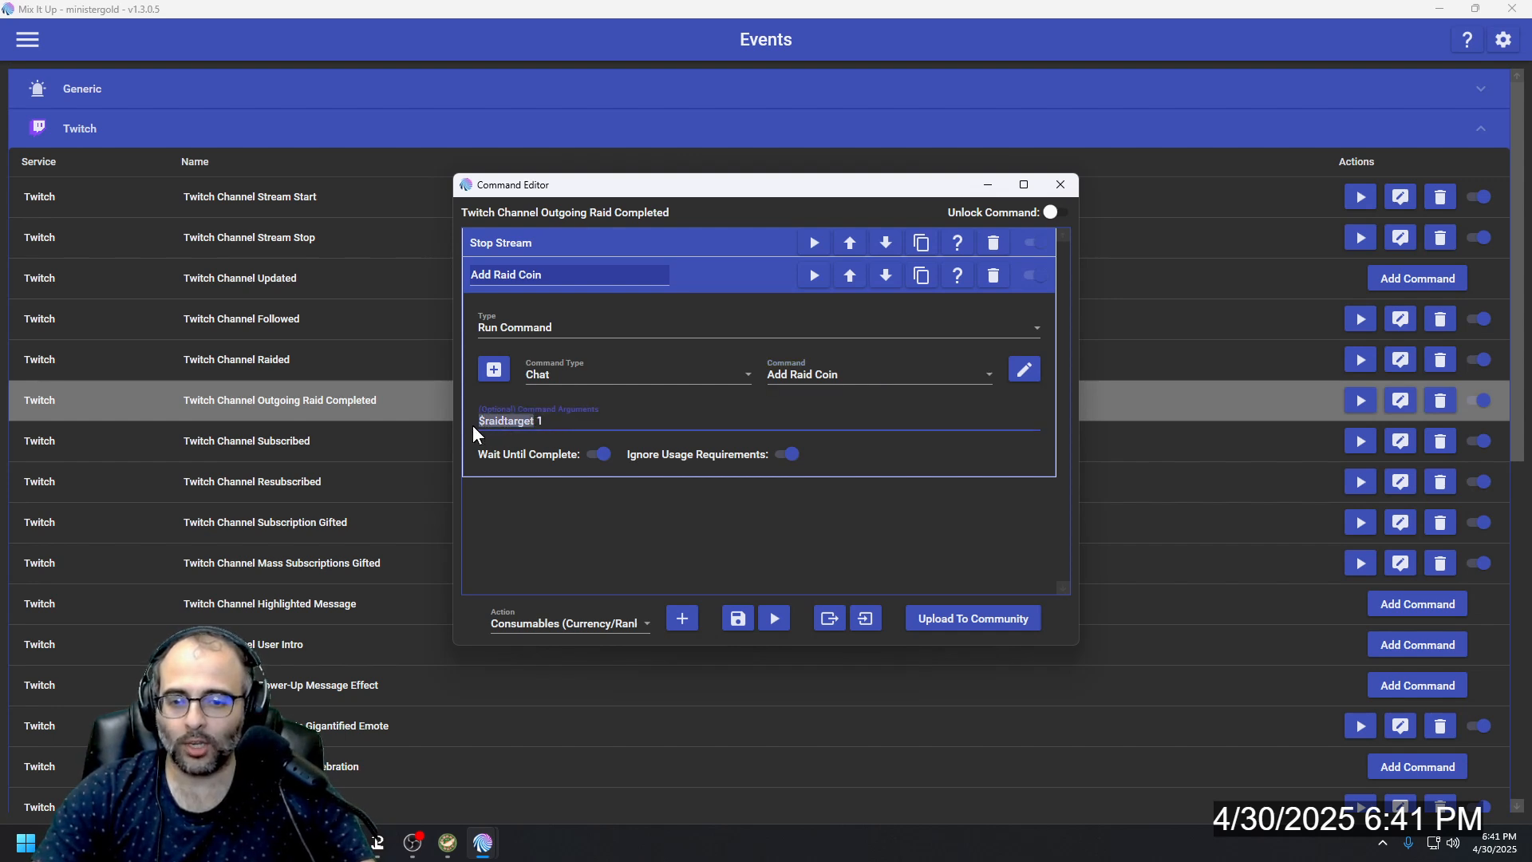
pyautogui.click(696, 280)
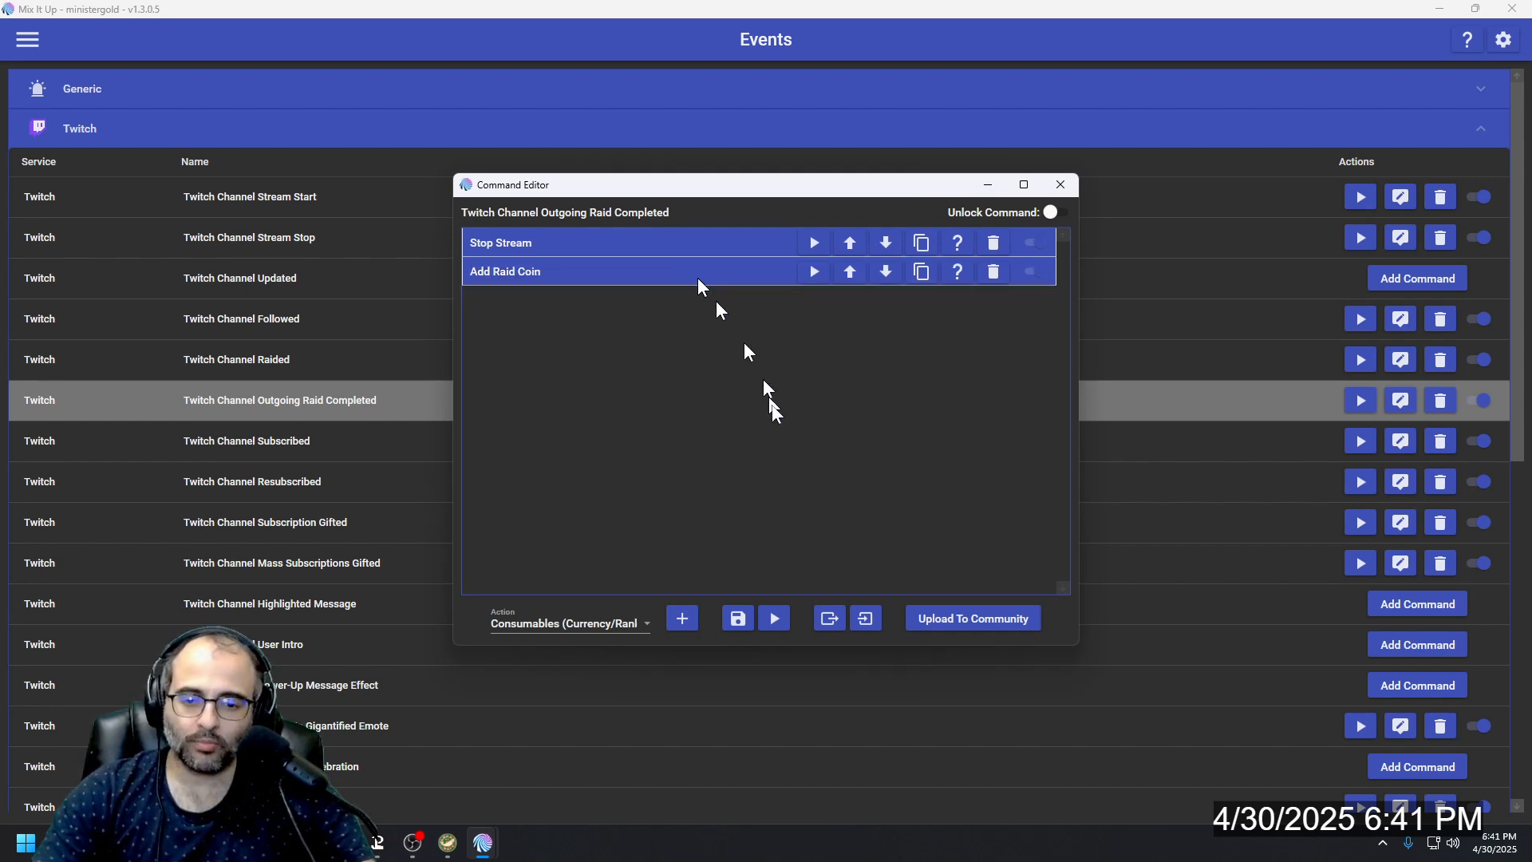
pyautogui.click(736, 618)
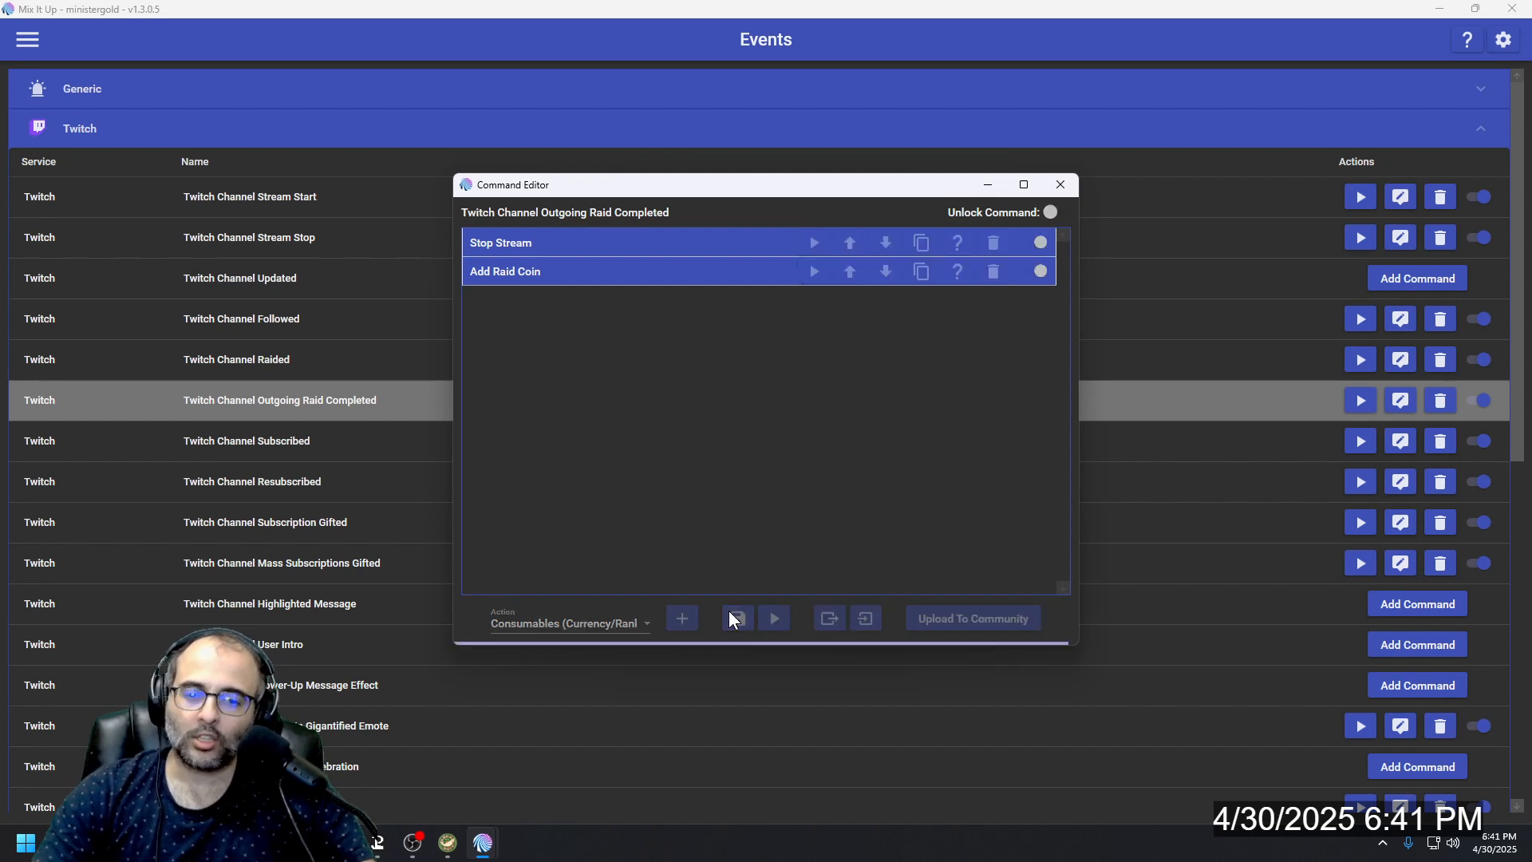